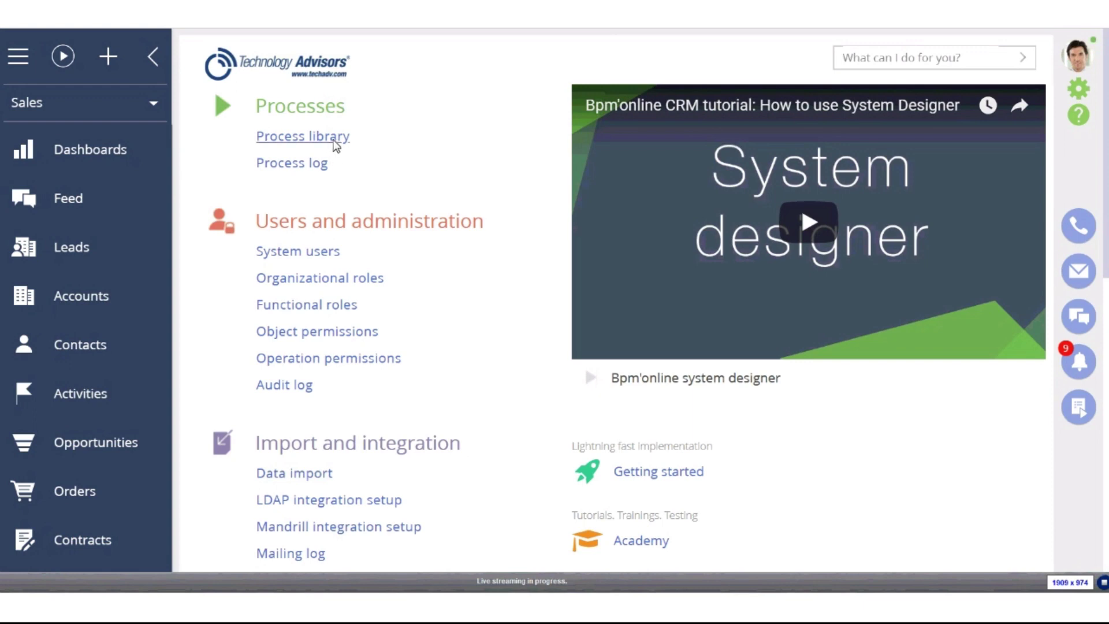
- Open the Process library from the Processes section of System Designer
{"action": "left_click", "coordinate": [334, 141]}
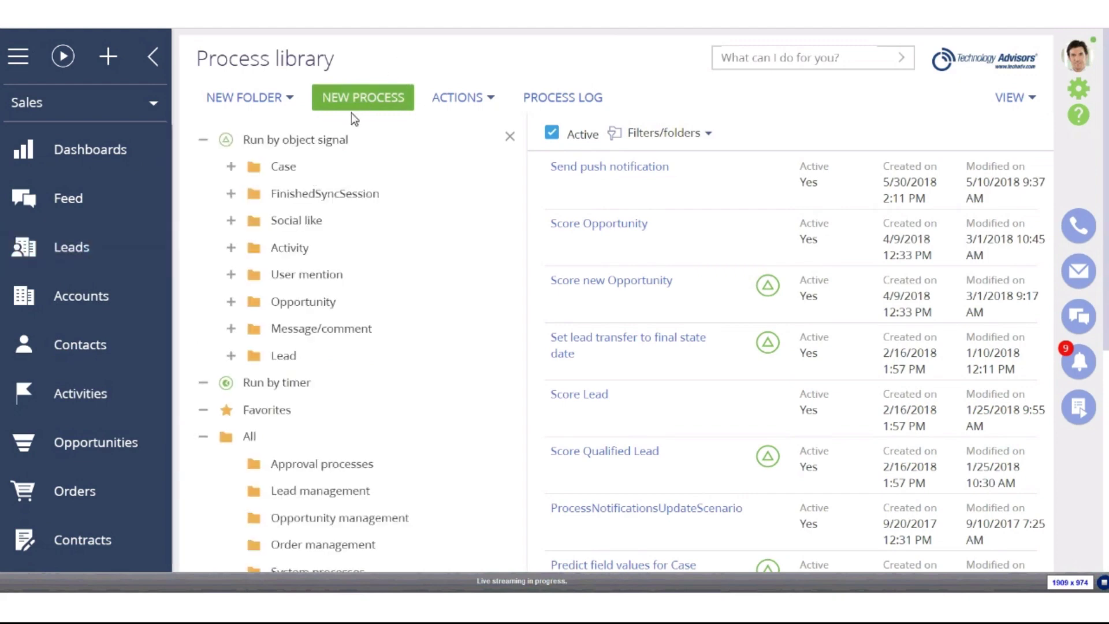
- Create a new process, 'Business process 1', from the Process library toolbar
{"action": "left_click", "coordinate": [346, 99]}
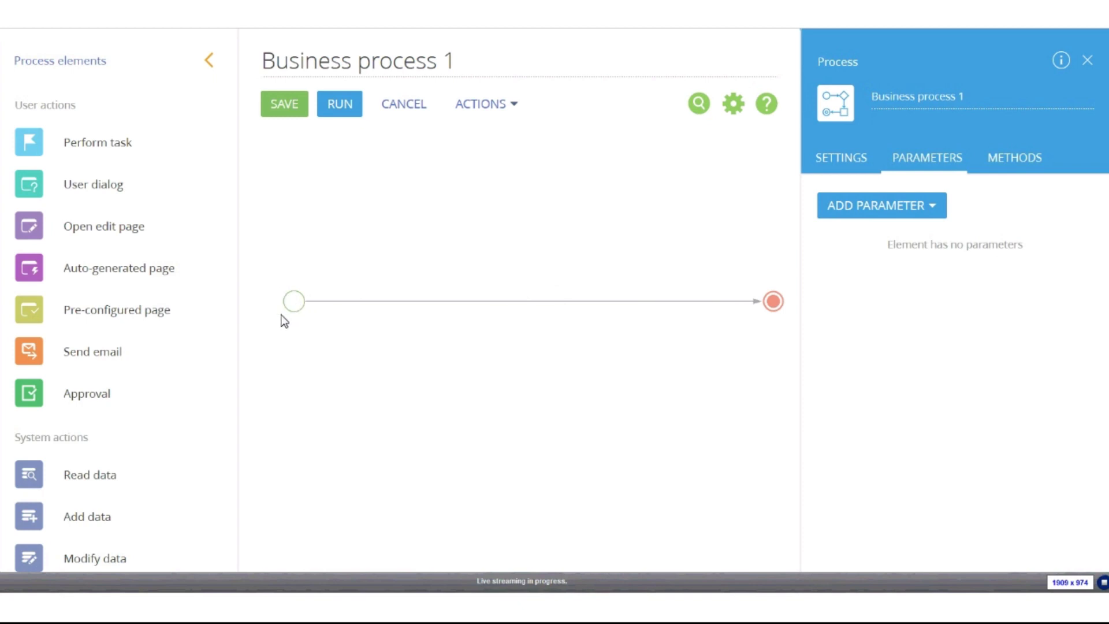
- Delete the default sequence flow, end event and start event from the canvas
{"action": "left_click", "coordinate": [556, 307]}
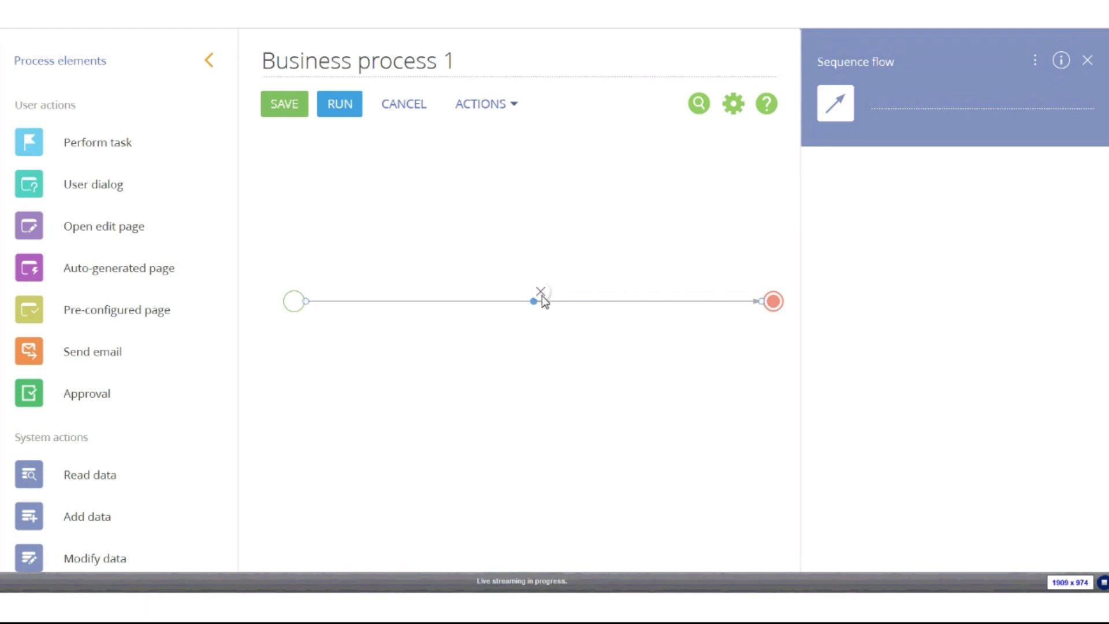
{"action": "left_click", "coordinate": [541, 295]}
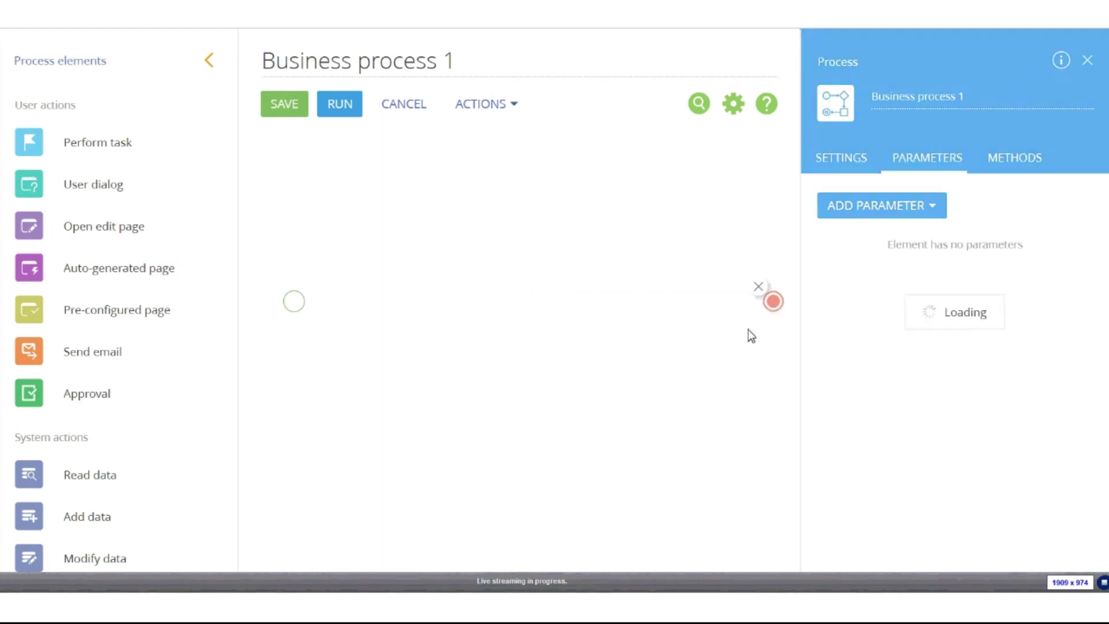
{"action": "left_click", "coordinate": [759, 287]}
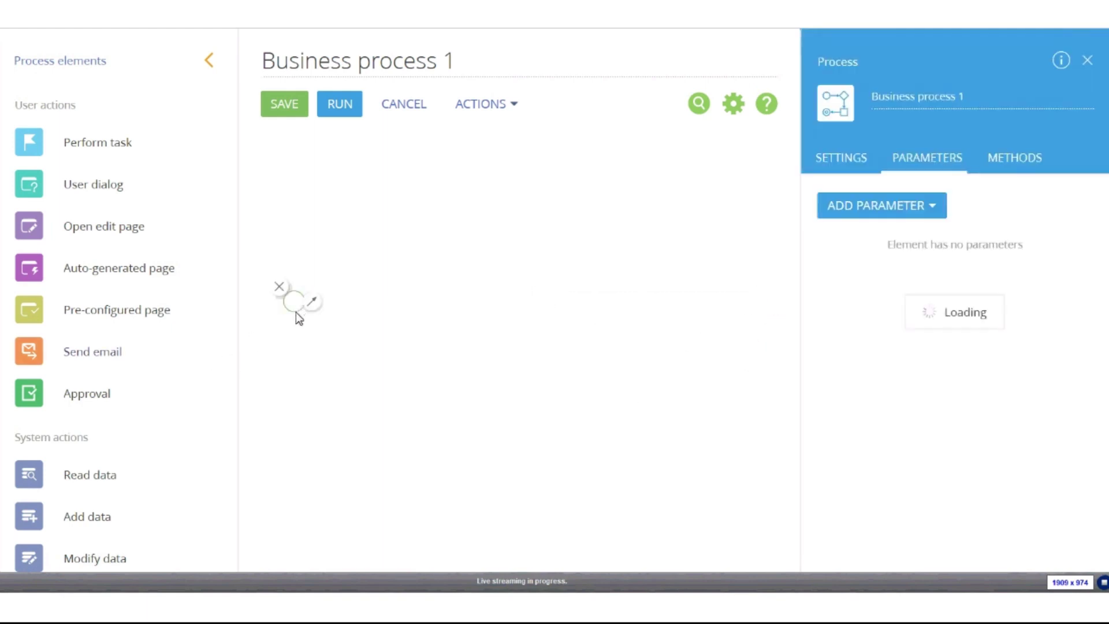
{"action": "left_click", "coordinate": [279, 287]}
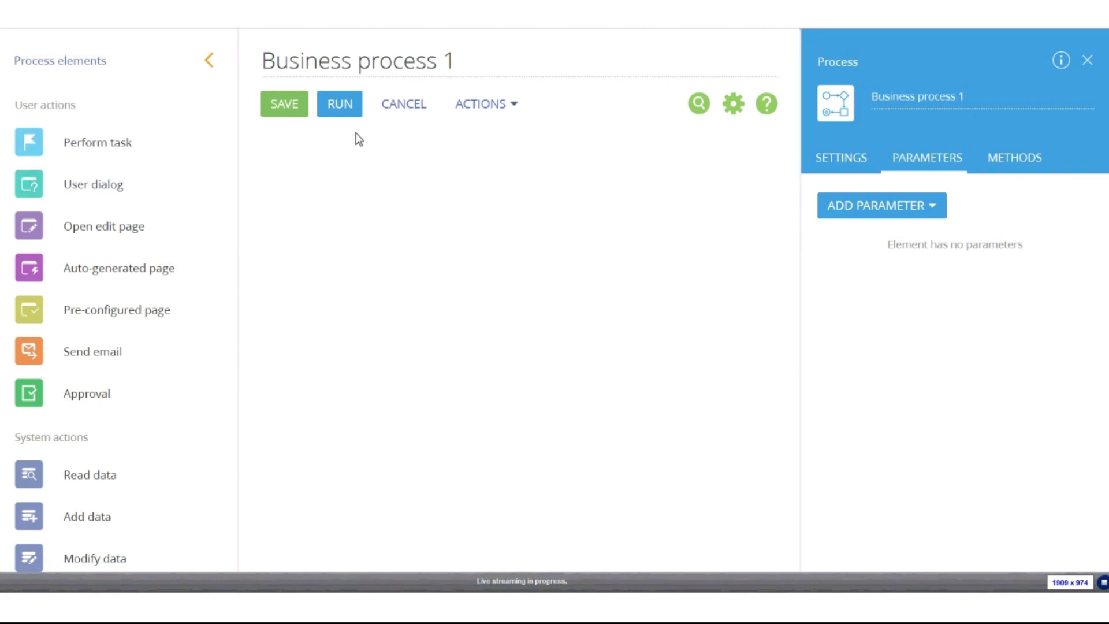
{"action": "left_click_drag", "start_coordinate": [495, 80], "coordinate": [245, 86]}
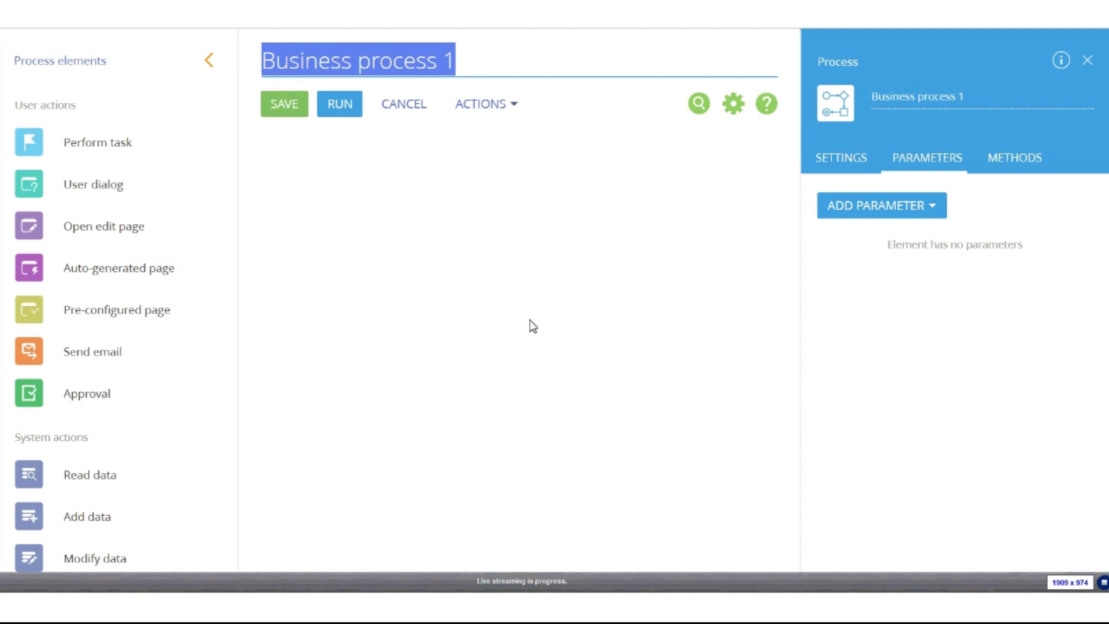
- Replace the process title with 'Auto-Set Region Security' and apply it
{"action": "type", "text": "Auto"}
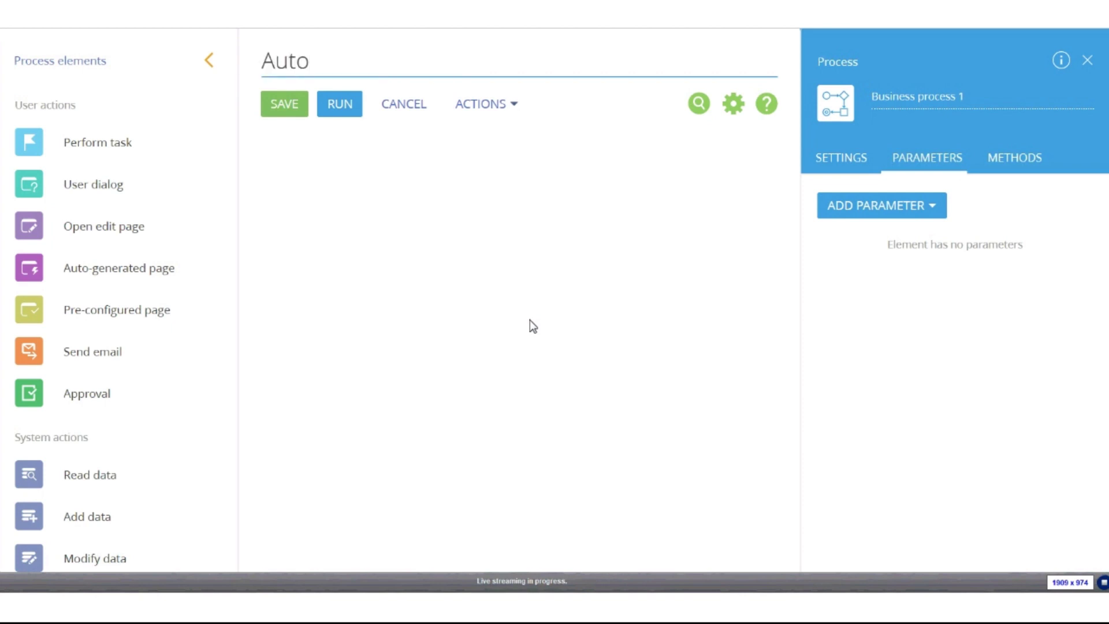
{"action": "type", "text": "-Set Regio"}
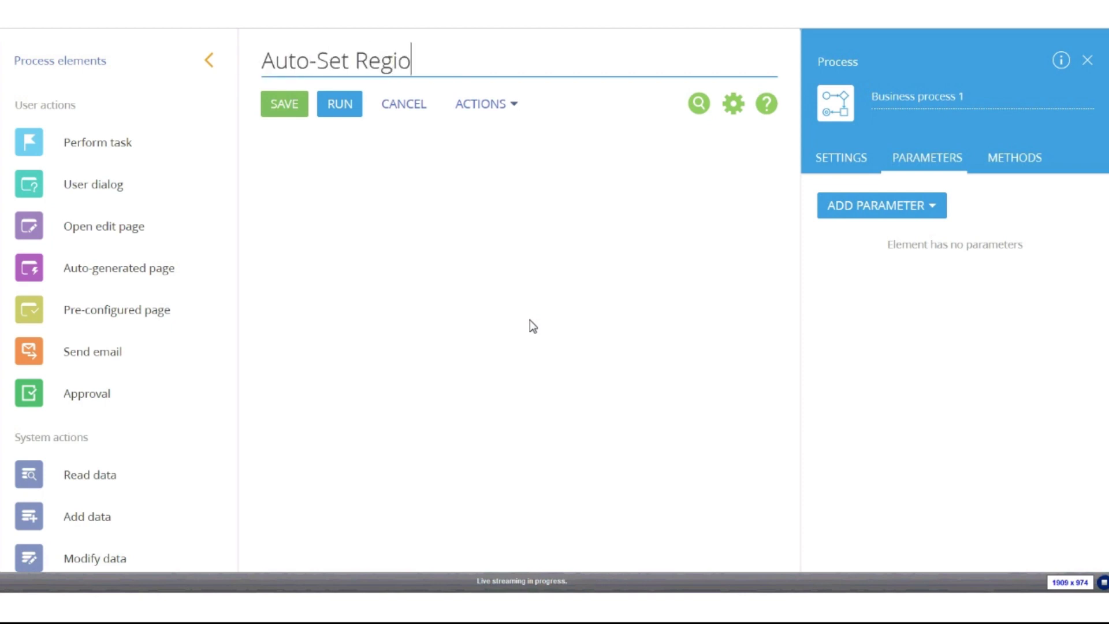
{"action": "type", "text": "n Securit"}
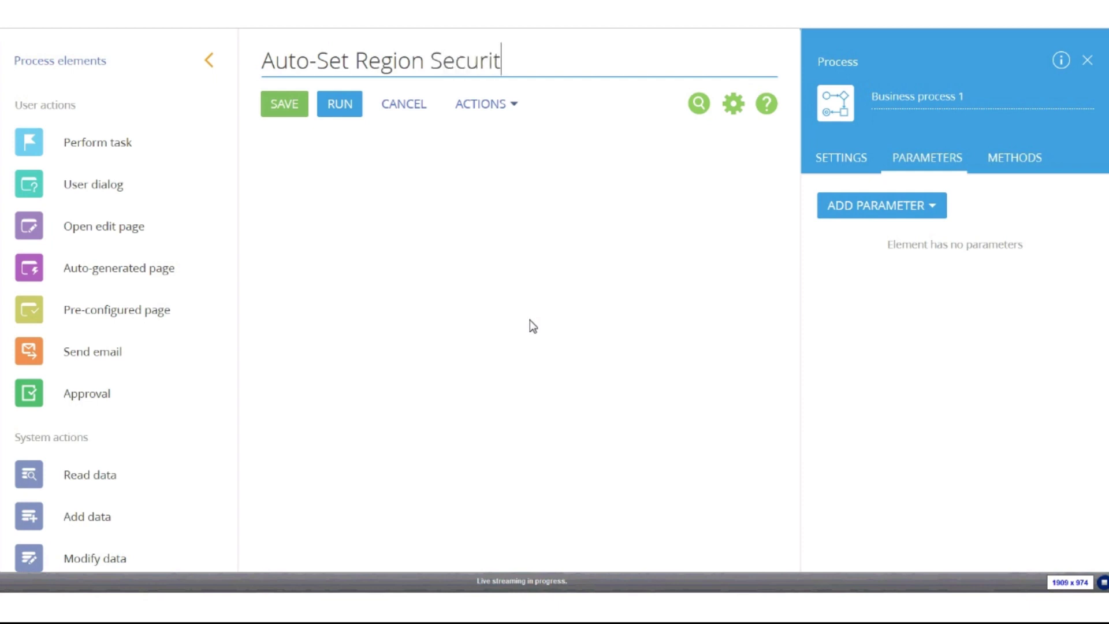
{"action": "type", "text": "y"}
{"action": "left_click", "coordinate": [529, 320]}
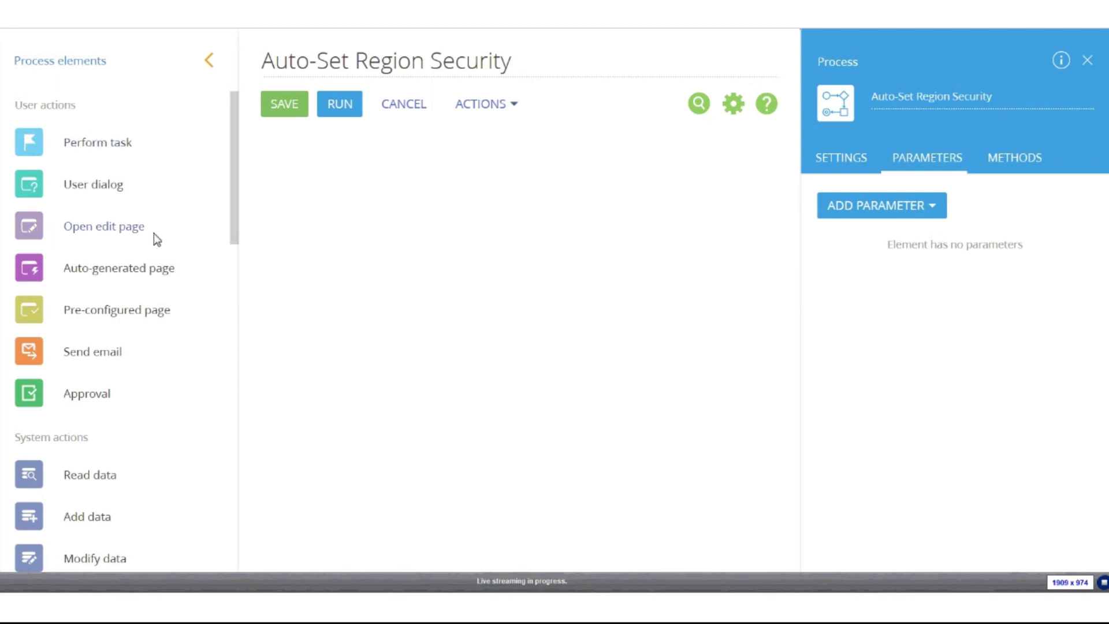
- Place a Signal start event, 'Signal 1', from the Start events panel onto the canvas
{"action": "scroll", "coordinate": [153, 284], "scroll_direction": "down", "scroll_amount": 3}
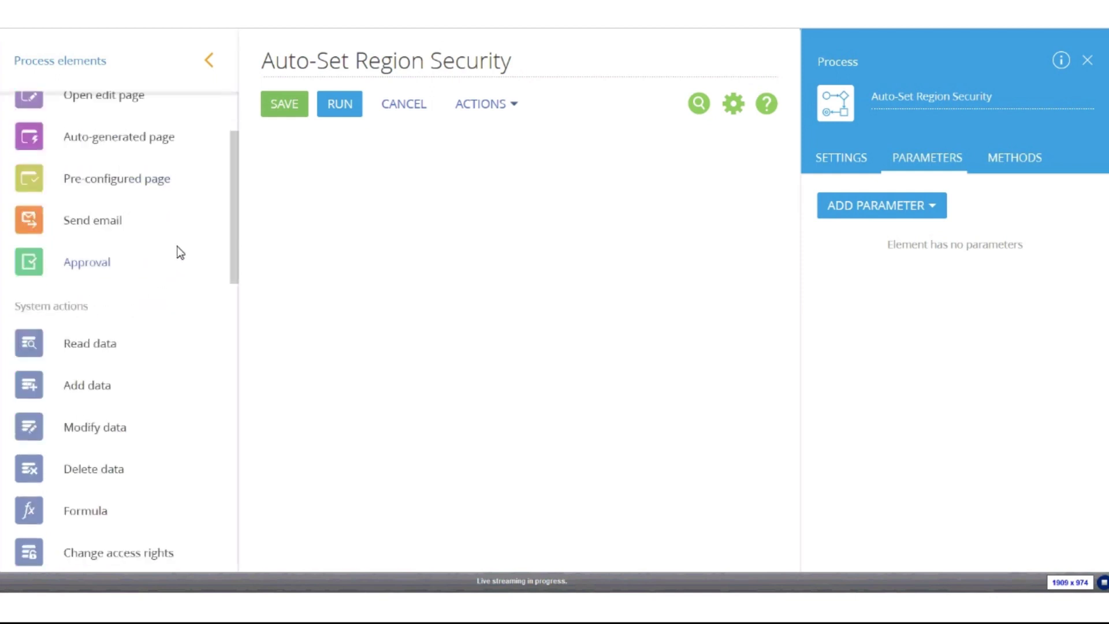
{"action": "scroll", "coordinate": [180, 253], "scroll_direction": "down", "scroll_amount": 10}
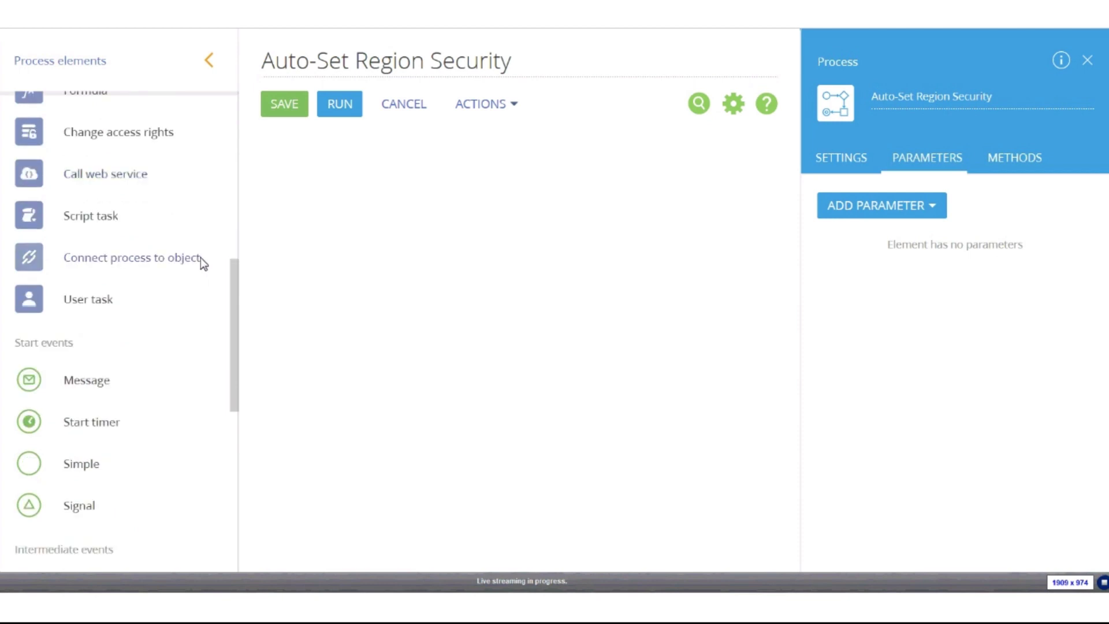
{"action": "scroll", "coordinate": [200, 257], "scroll_direction": "down", "scroll_amount": 1}
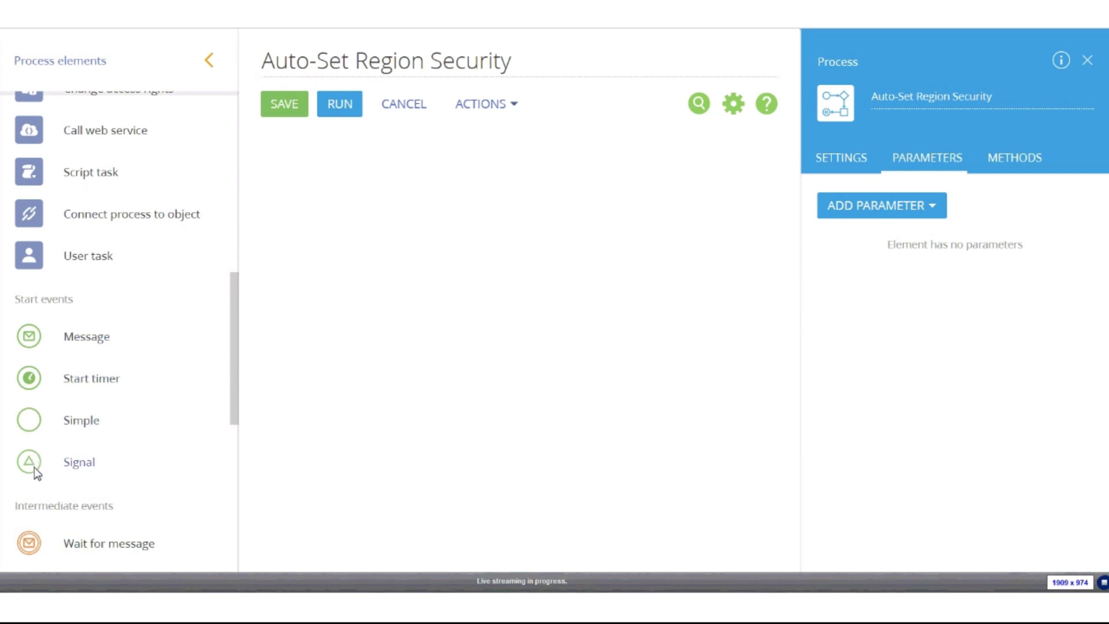
{"action": "left_click_drag", "start_coordinate": [33, 467], "coordinate": [410, 299]}
{"action": "left_click_drag", "start_coordinate": [339, 284], "coordinate": [334, 280]}
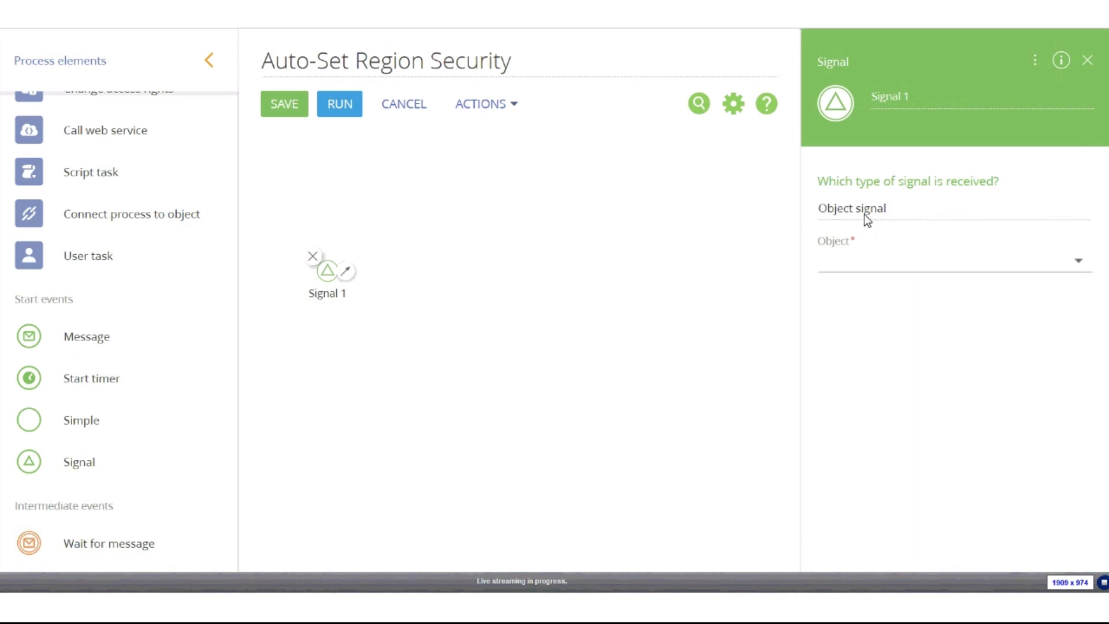
- Set Signal 1's object to Account and its triggering event to Record added
{"action": "left_click", "coordinate": [890, 268]}
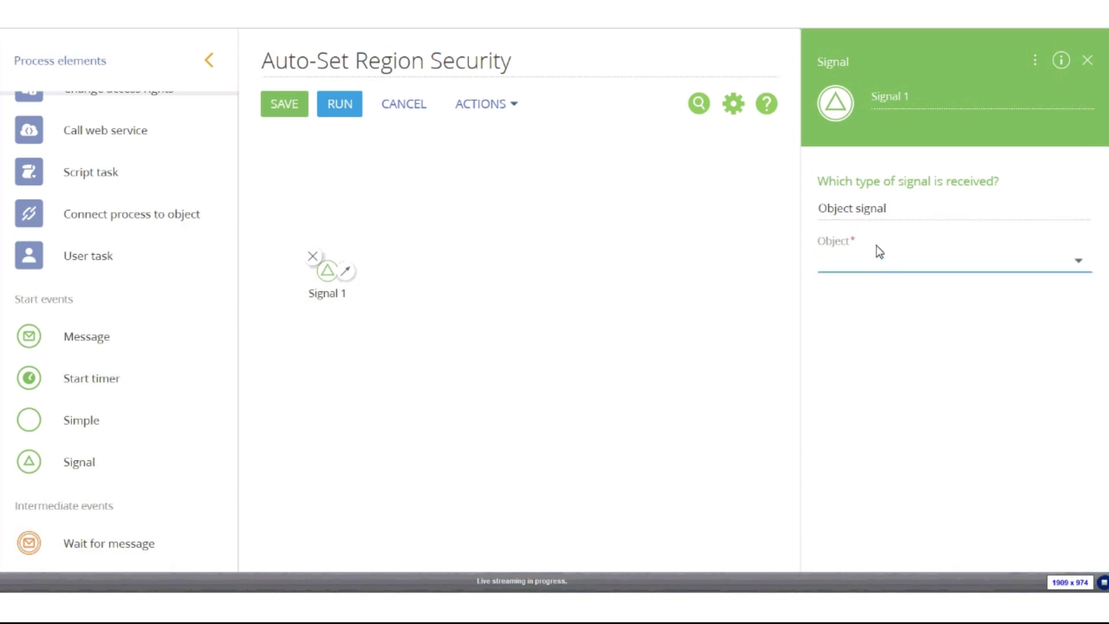
{"action": "type", "text": "acc"}
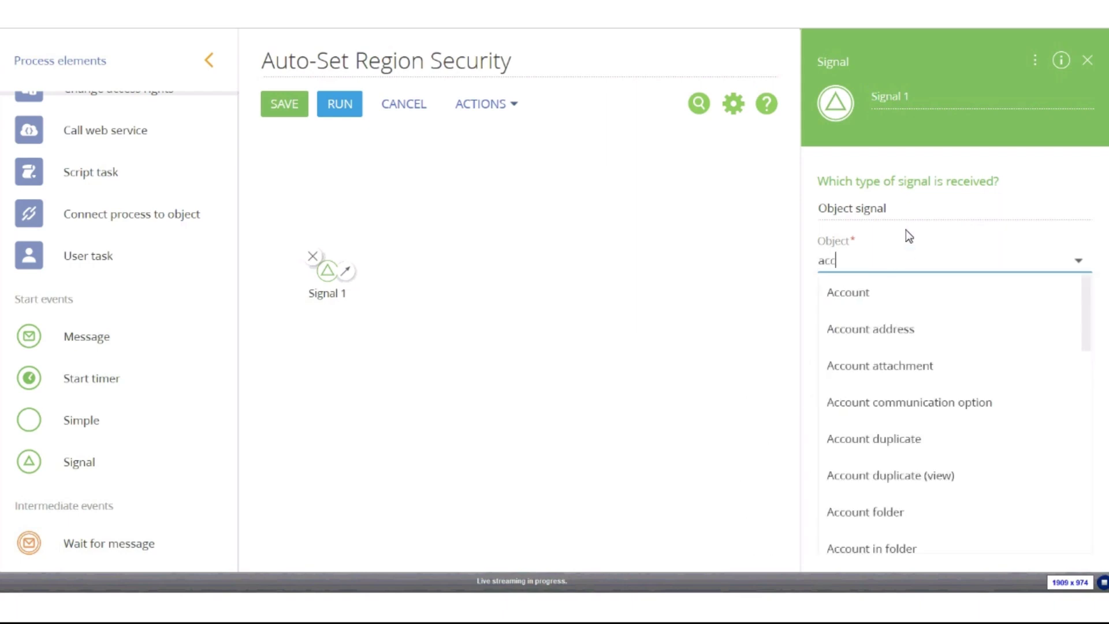
{"action": "left_click", "coordinate": [927, 293]}
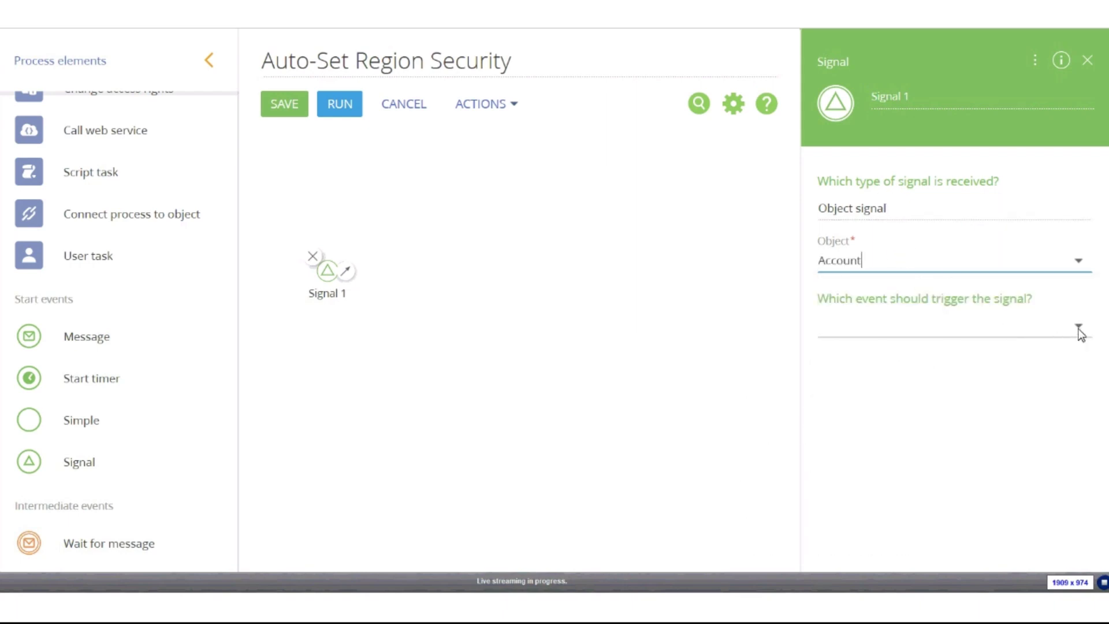
{"action": "left_click", "coordinate": [1078, 329]}
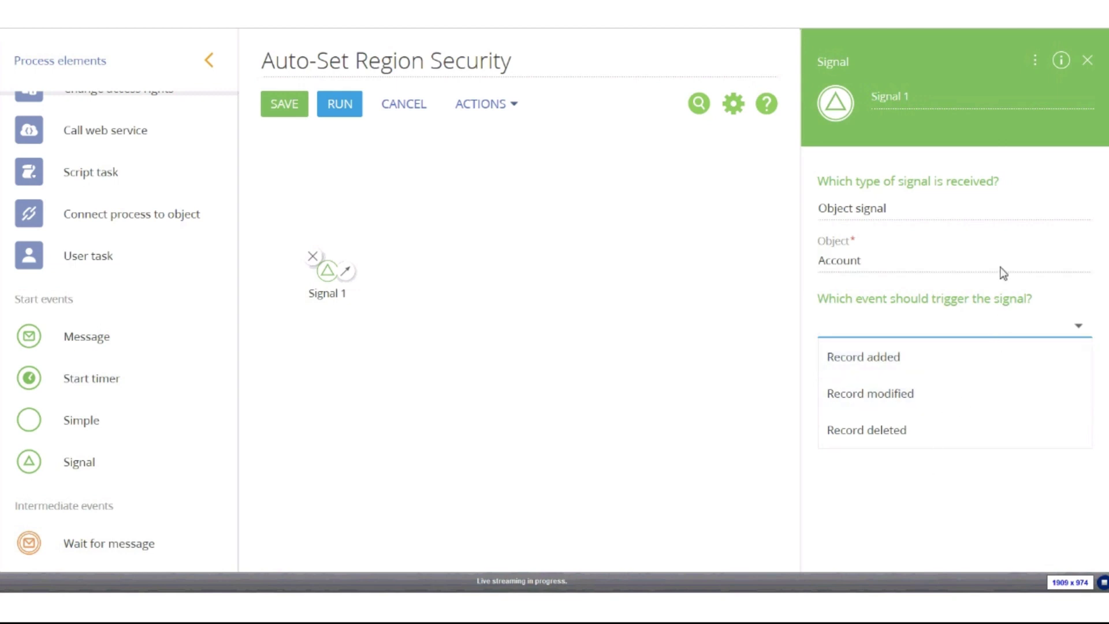
{"action": "left_click", "coordinate": [899, 365]}
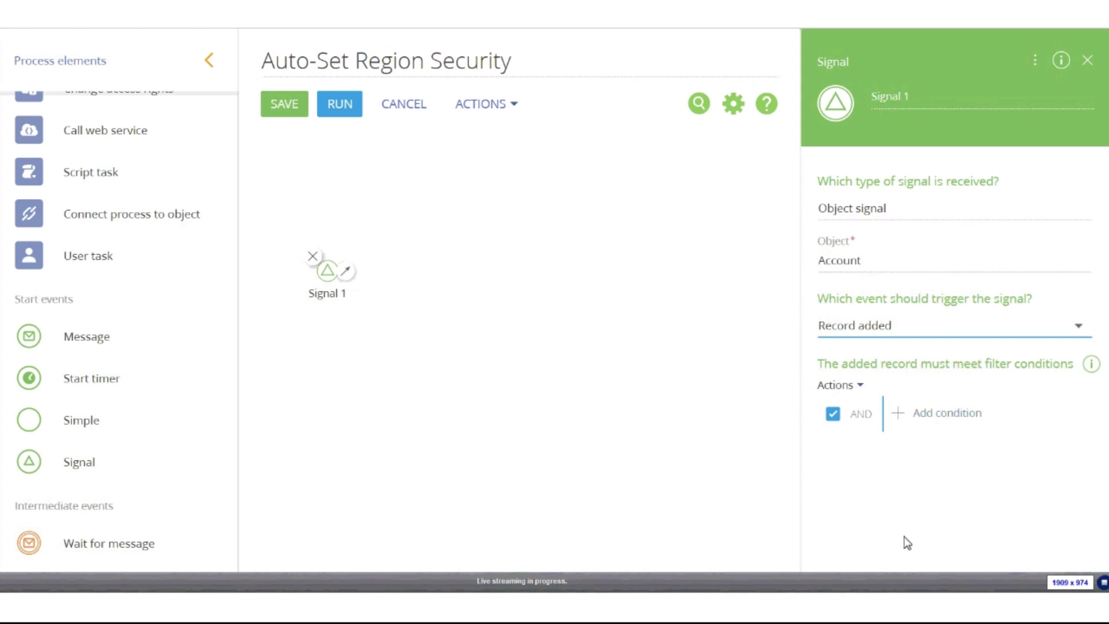
- Add a Region filter condition to Signal 1 with the operator 'is filled in'
{"action": "left_click", "coordinate": [923, 413]}
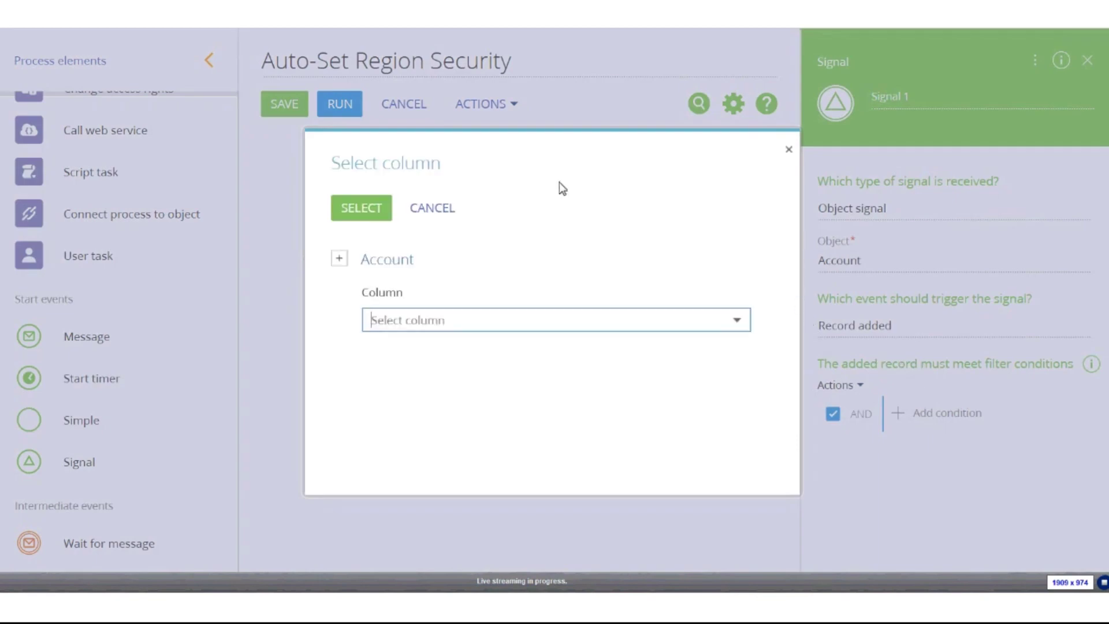
{"action": "type", "text": "reg"}
{"action": "key", "text": "Down"}
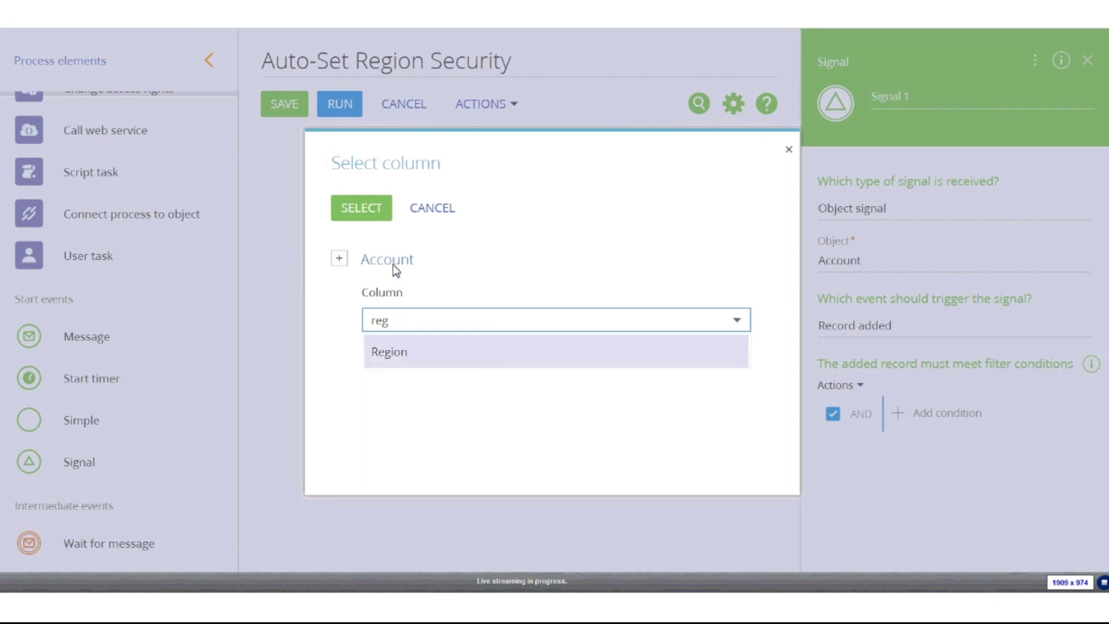
{"action": "left_click", "coordinate": [402, 359]}
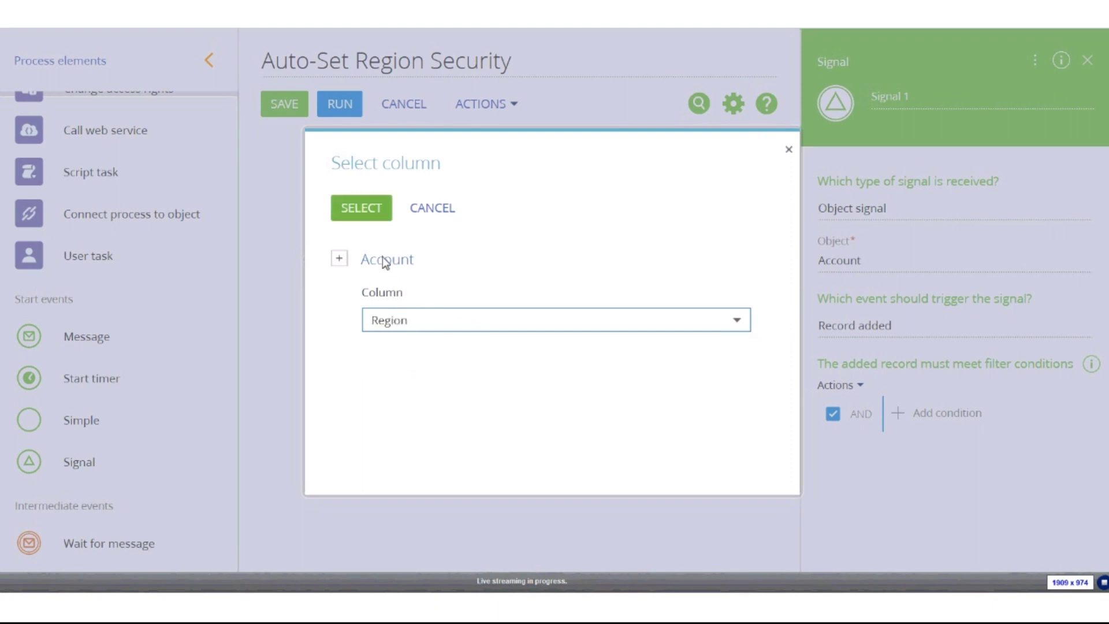
{"action": "left_click", "coordinate": [354, 218]}
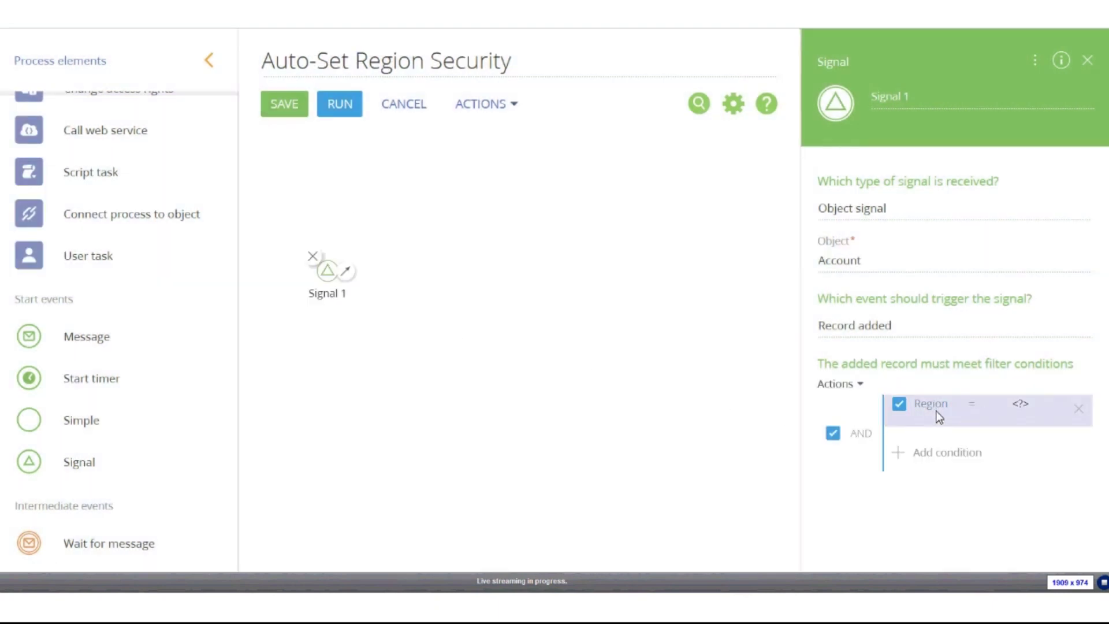
{"action": "left_click", "coordinate": [979, 411]}
{"action": "left_click", "coordinate": [1001, 488]}
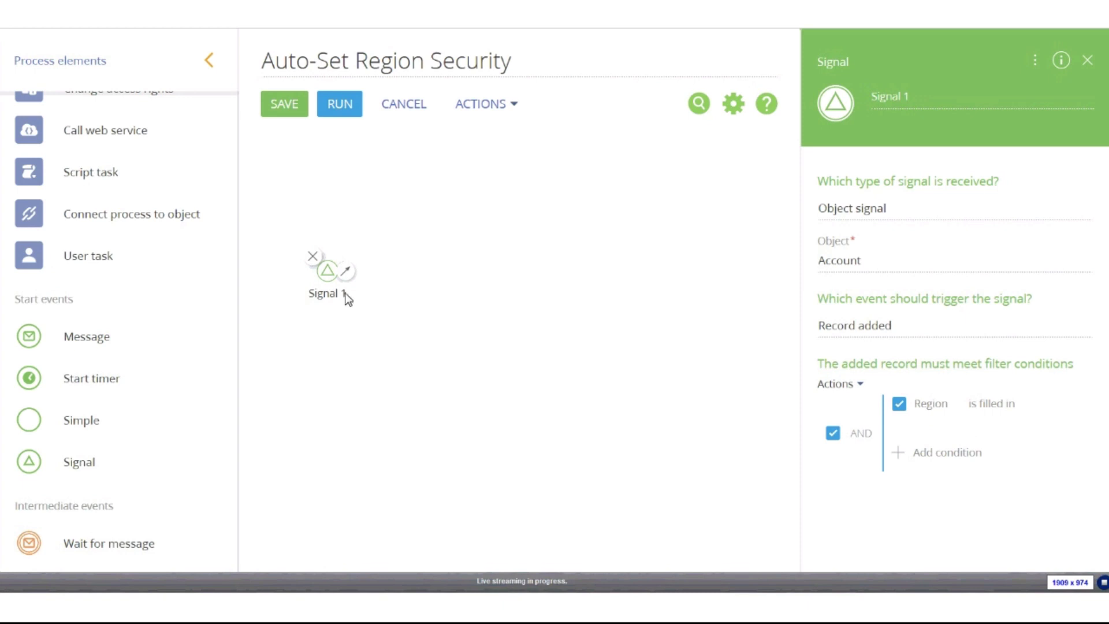
{"action": "double_click", "coordinate": [948, 98]}
- Rename the first signal to 'Account Created' and add a second Signal start event
{"action": "left_click_drag", "start_coordinate": [948, 98], "coordinate": [872, 99]}
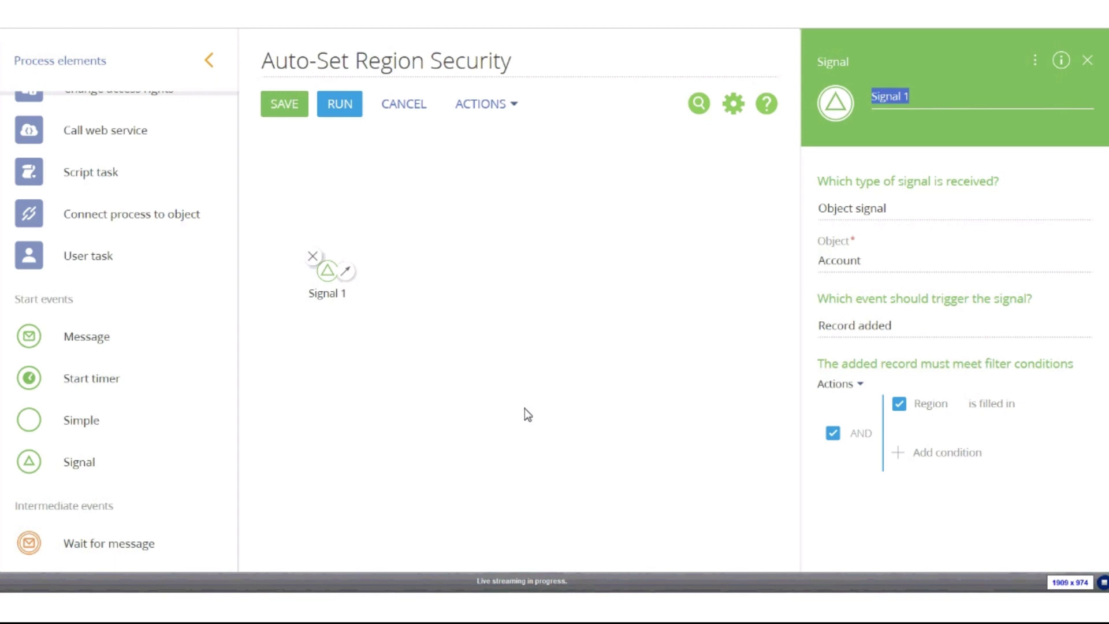
{"action": "type", "text": "Account C"}
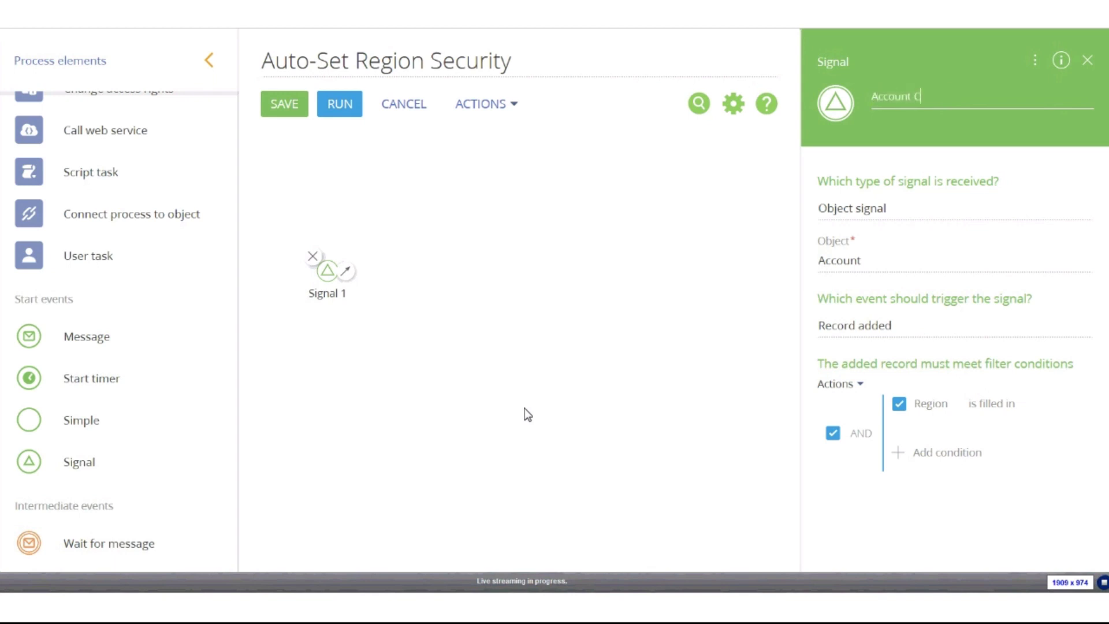
{"action": "type", "text": "reated"}
{"action": "left_click", "coordinate": [618, 275]}
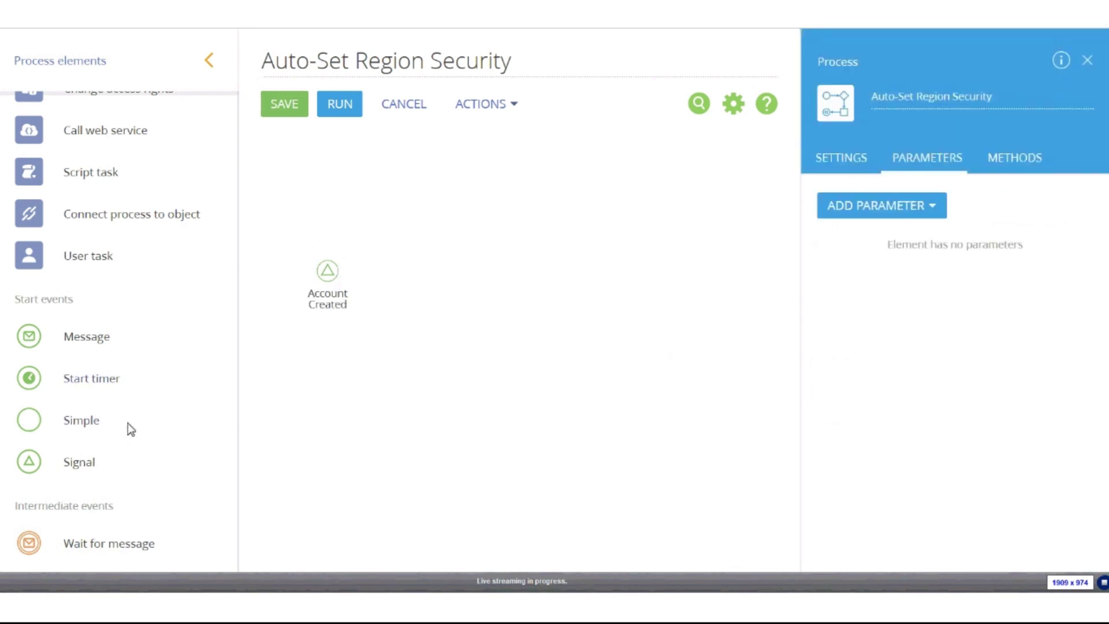
{"action": "left_click", "coordinate": [36, 469]}
- Place Signal 2 below Account Created and set it to fire on modified Account records
{"action": "left_click_drag", "start_coordinate": [50, 476], "coordinate": [327, 362]}
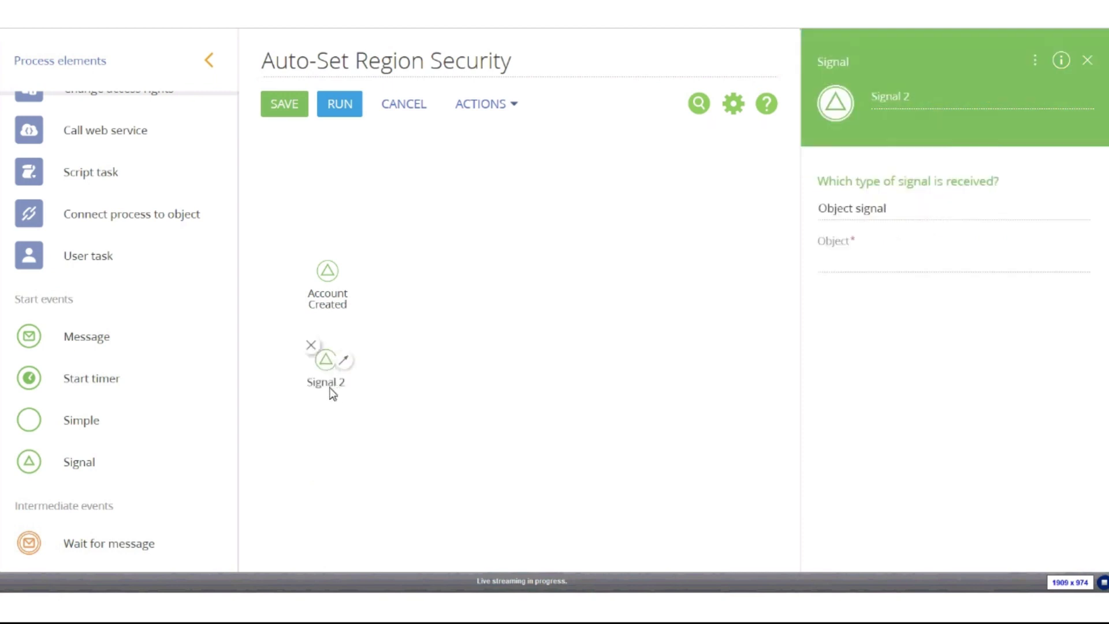
{"action": "left_click", "coordinate": [982, 263]}
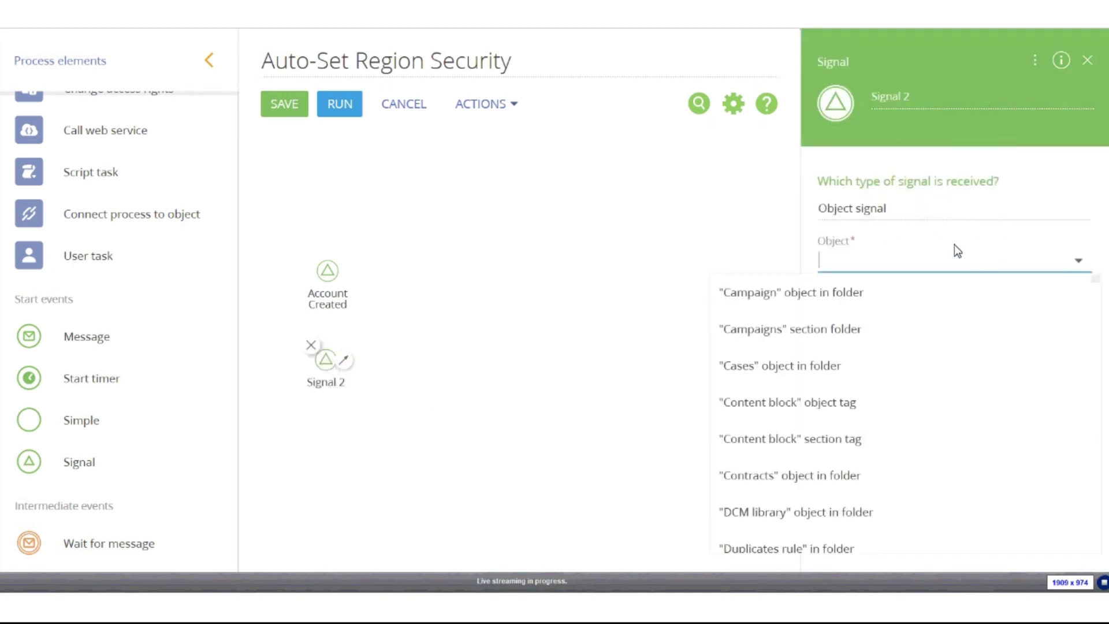
{"action": "type", "text": "acc"}
{"action": "left_click", "coordinate": [843, 294]}
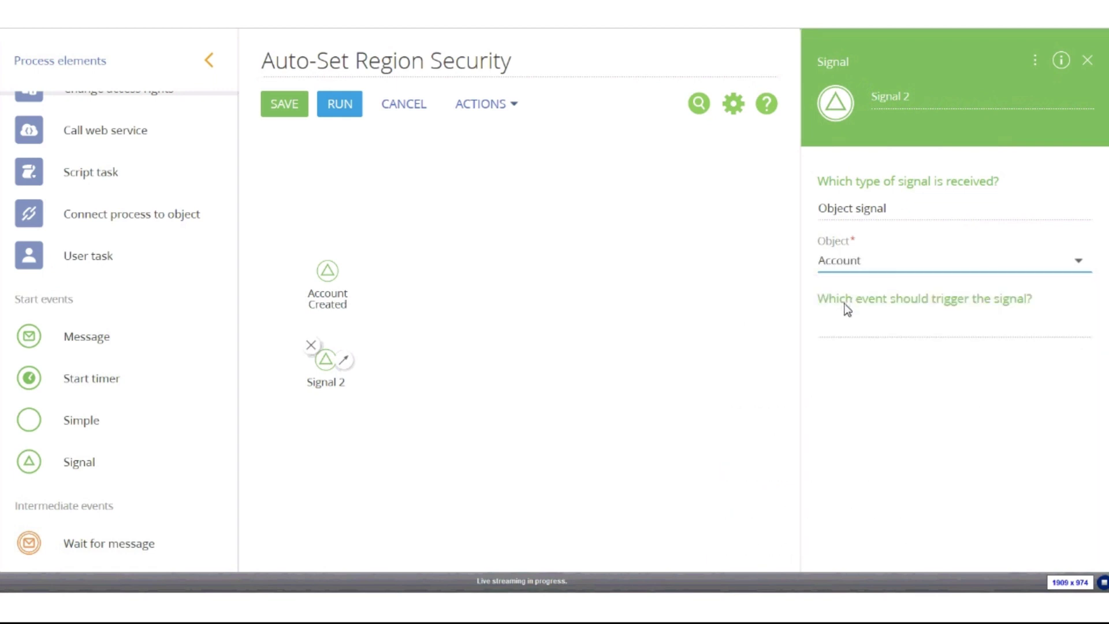
{"action": "left_click", "coordinate": [849, 327]}
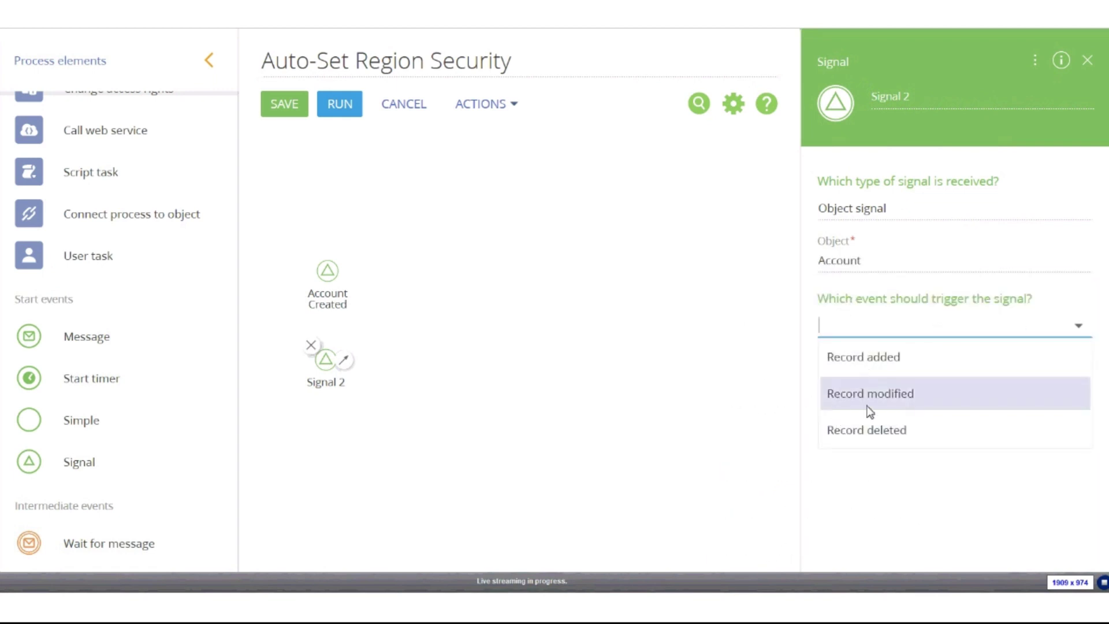
{"action": "left_click", "coordinate": [896, 394]}
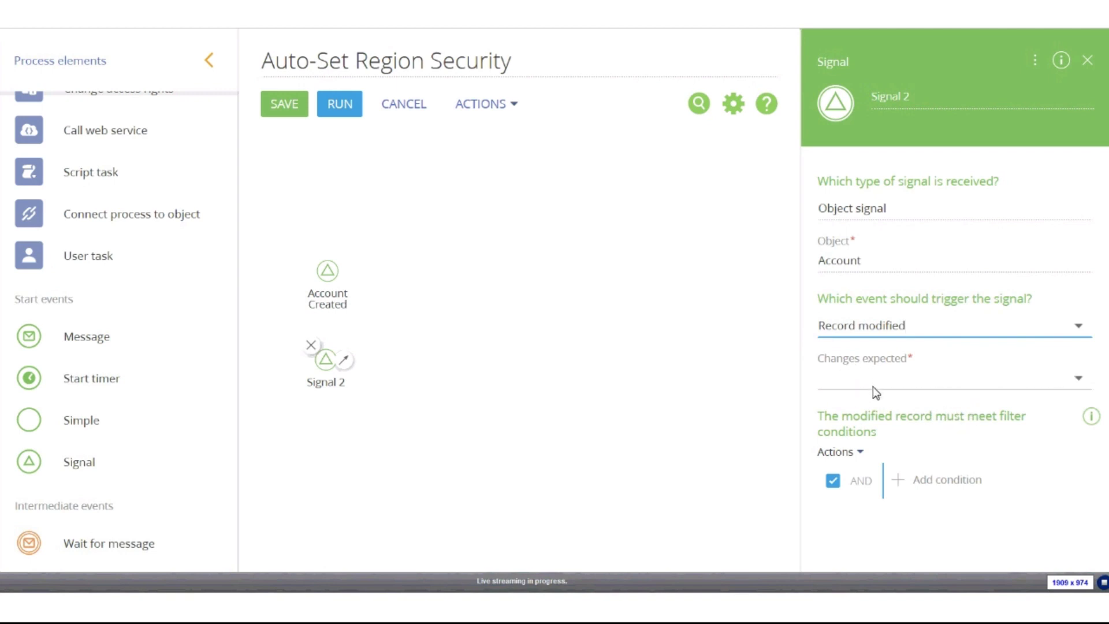
- Set changes expected to 'In any of the selected fields' with Region ticked
{"action": "left_click", "coordinate": [1014, 376]}
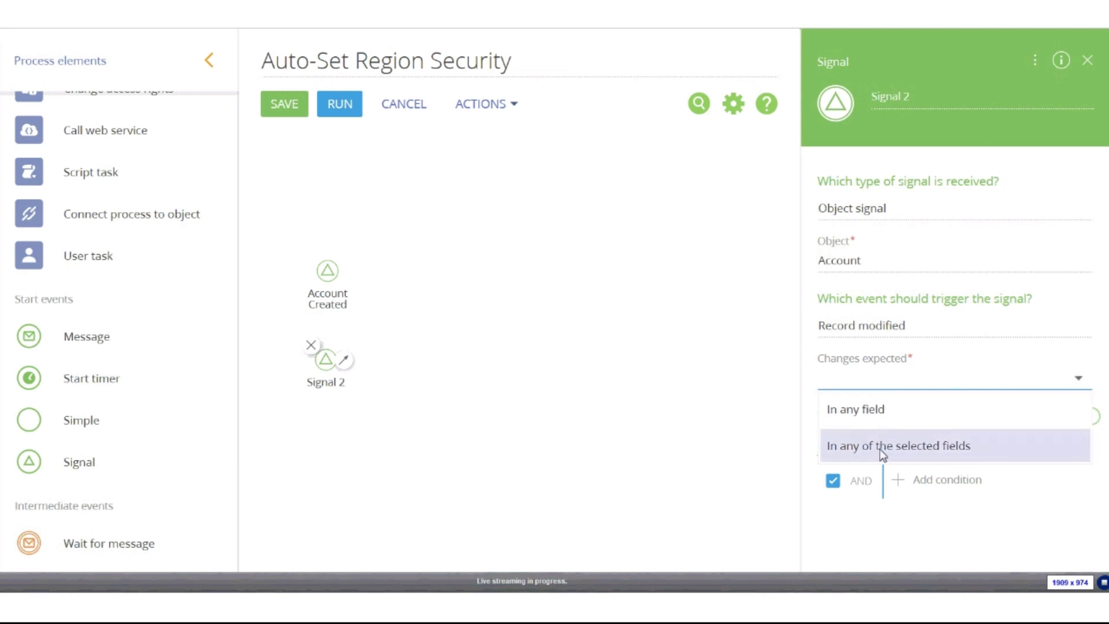
{"action": "left_click", "coordinate": [863, 451]}
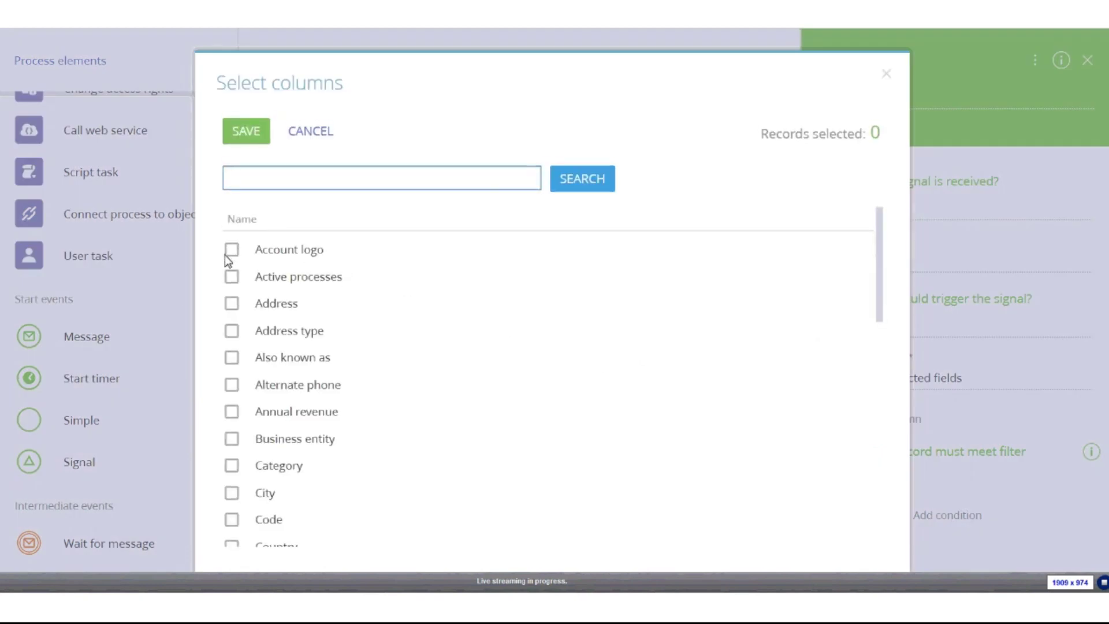
{"action": "type", "text": "reg"}
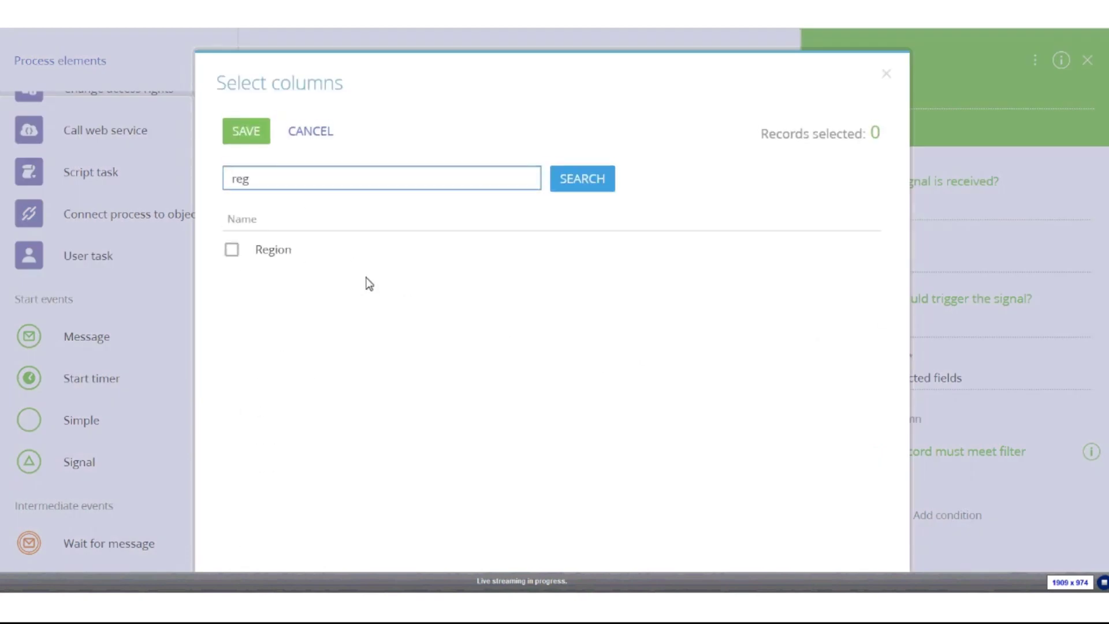
{"action": "left_click", "coordinate": [232, 250]}
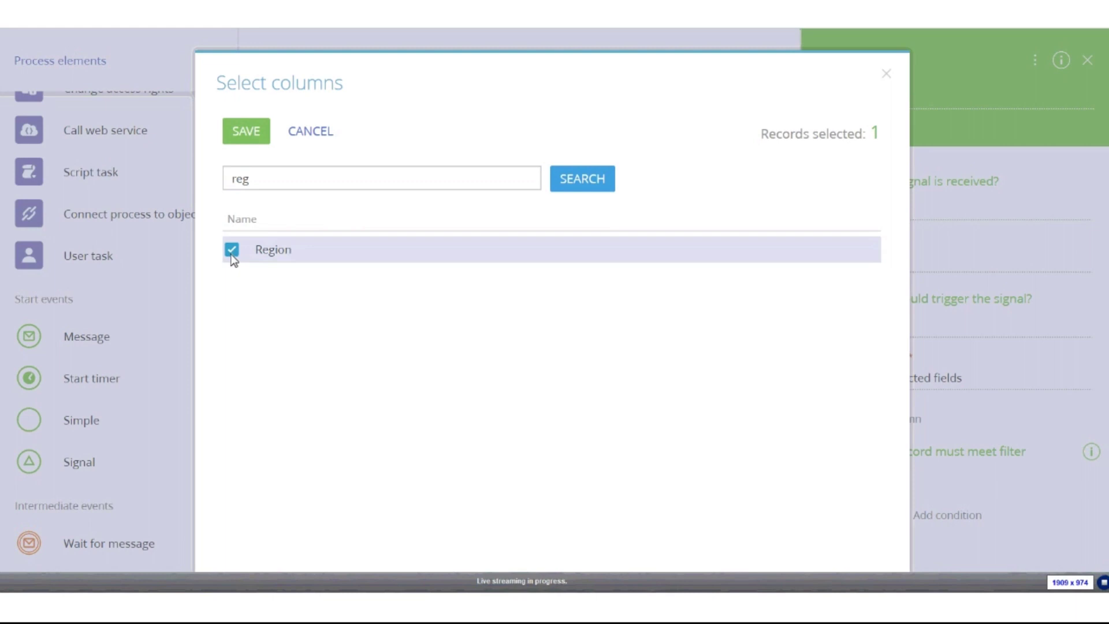
{"action": "left_click", "coordinate": [254, 137]}
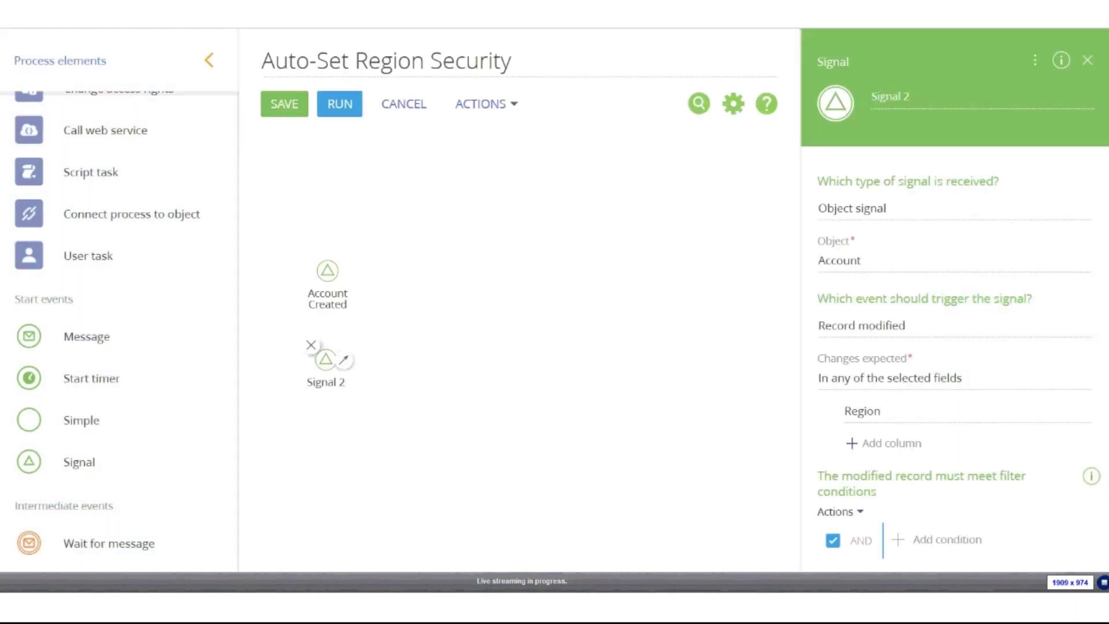
- Add a Region filter condition to Signal 2 with the operator 'is filled in'
{"action": "left_click", "coordinate": [914, 544]}
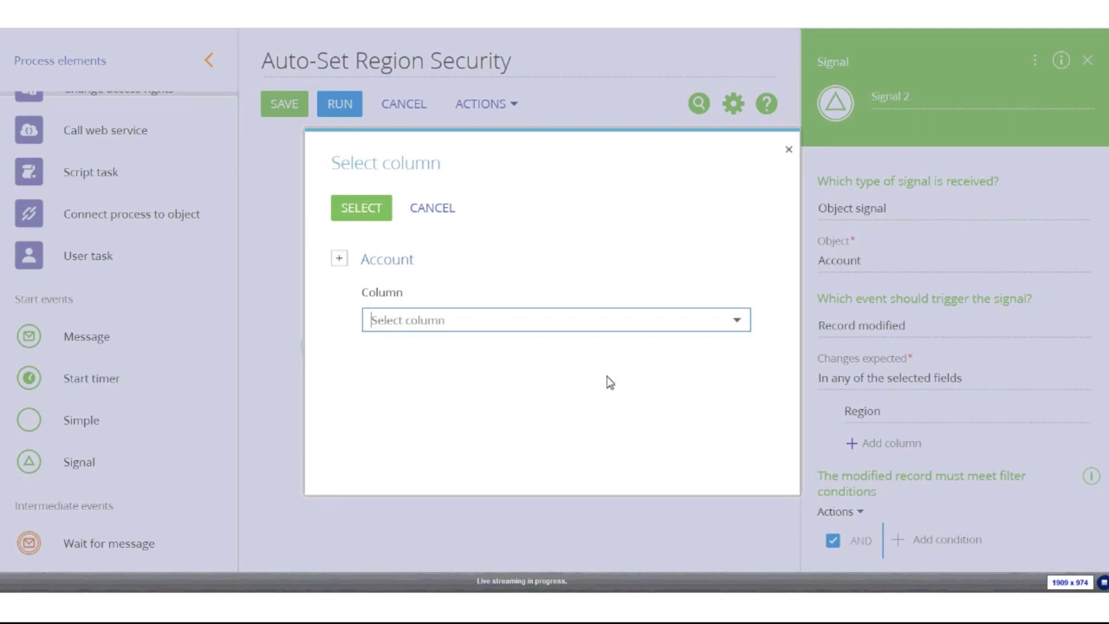
{"action": "type", "text": "g"}
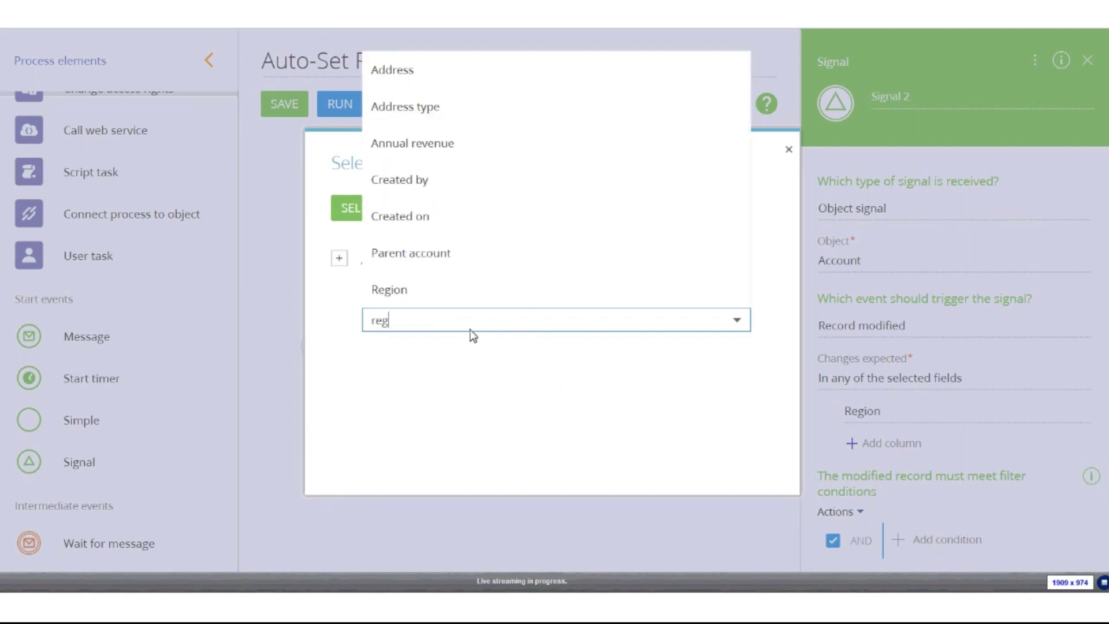
{"action": "left_click", "coordinate": [386, 351]}
{"action": "left_click", "coordinate": [361, 208]}
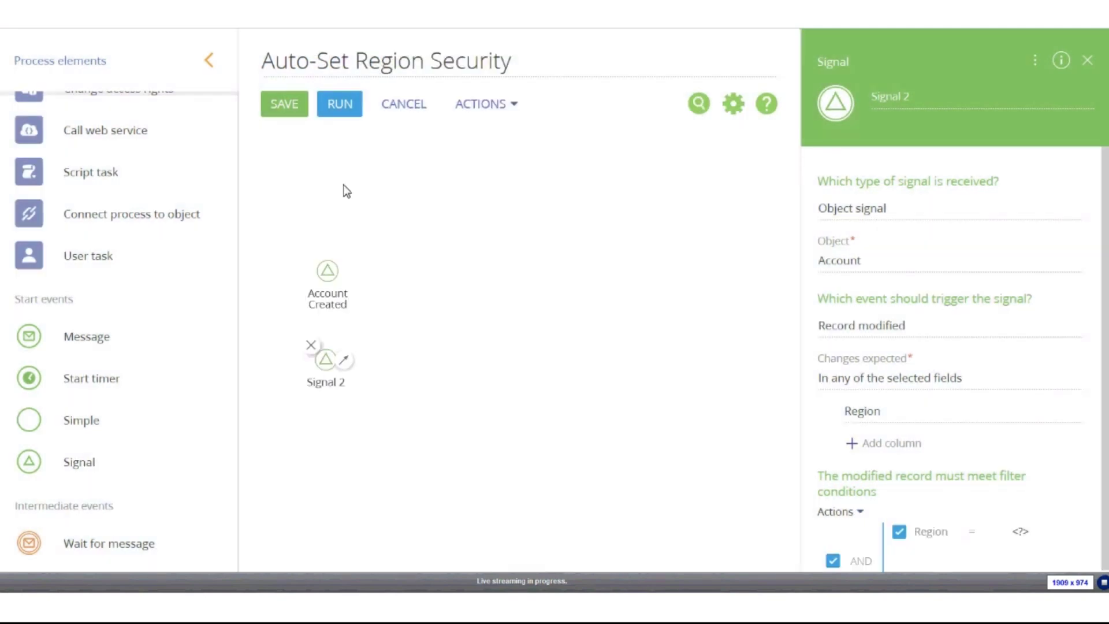
{"action": "left_click", "coordinate": [973, 533]}
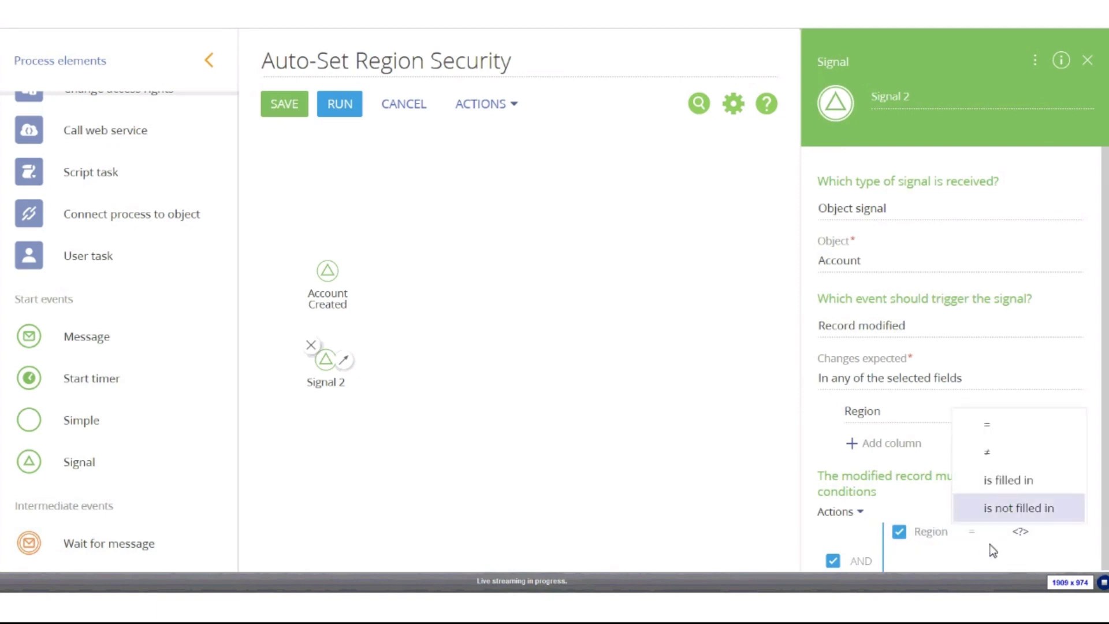
{"action": "left_click", "coordinate": [1015, 484]}
{"action": "scroll", "coordinate": [1008, 493], "scroll_direction": "down", "scroll_amount": 1}
{"action": "scroll", "coordinate": [999, 540], "scroll_direction": "up", "scroll_amount": 1}
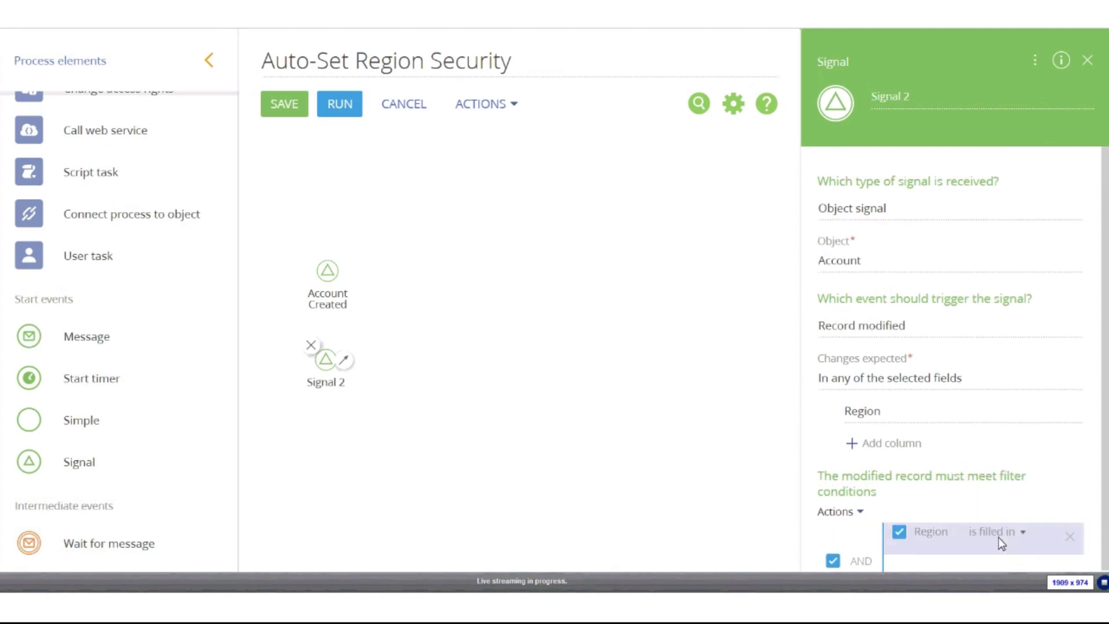
- Rename Signal 2 to 'Account Modified' and return to the canvas
{"action": "left_click", "coordinate": [934, 96]}
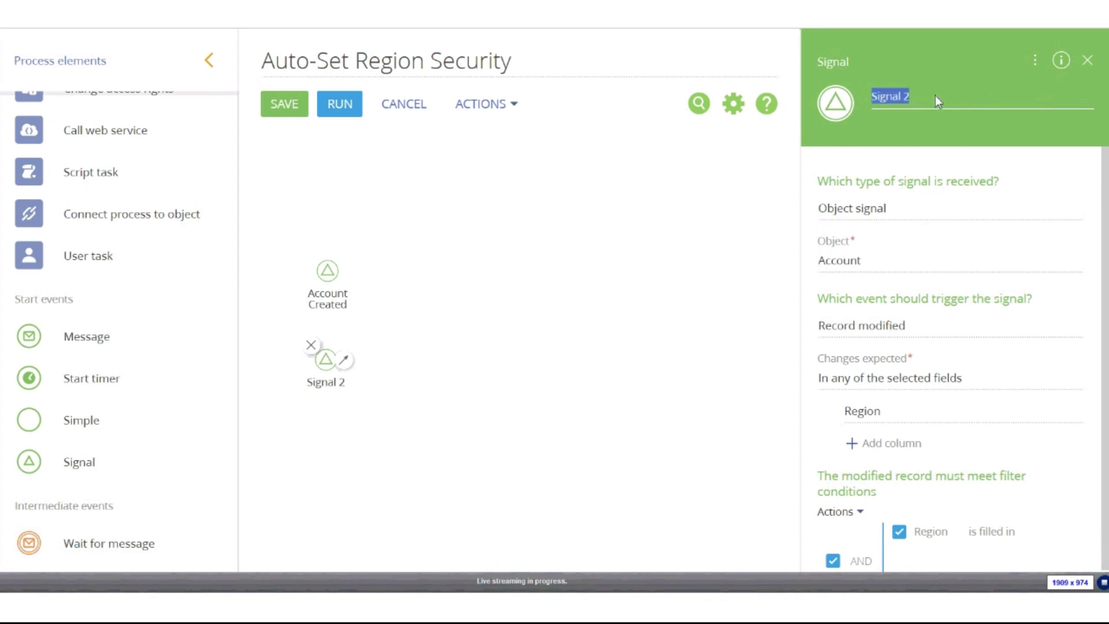
{"action": "type", "text": "Account Mod"}
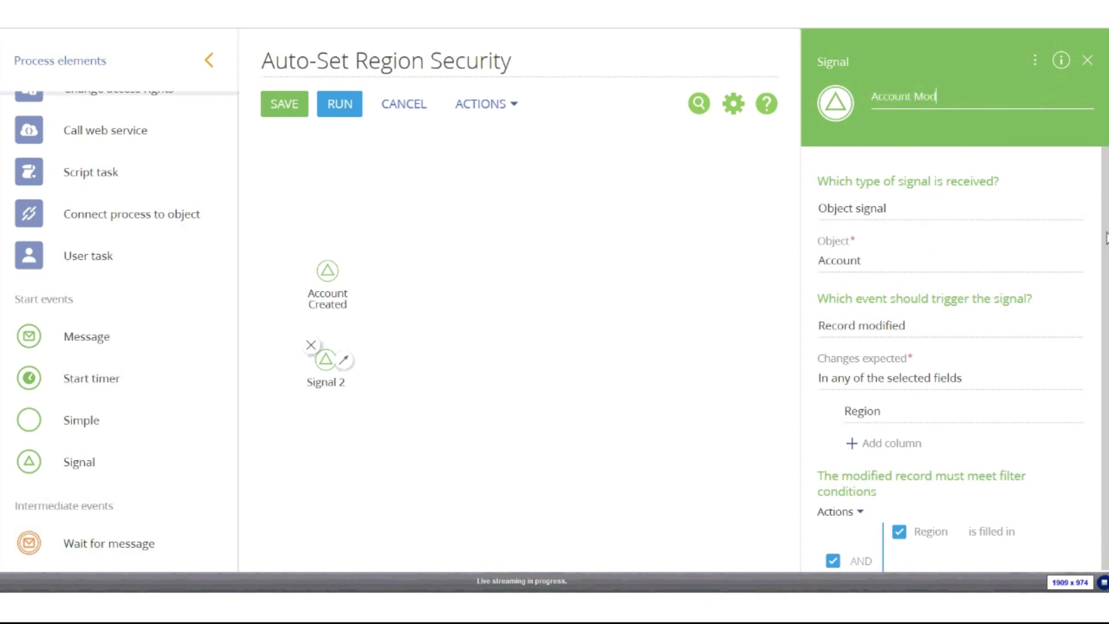
{"action": "type", "text": "ified"}
{"action": "left_click", "coordinate": [317, 145]}
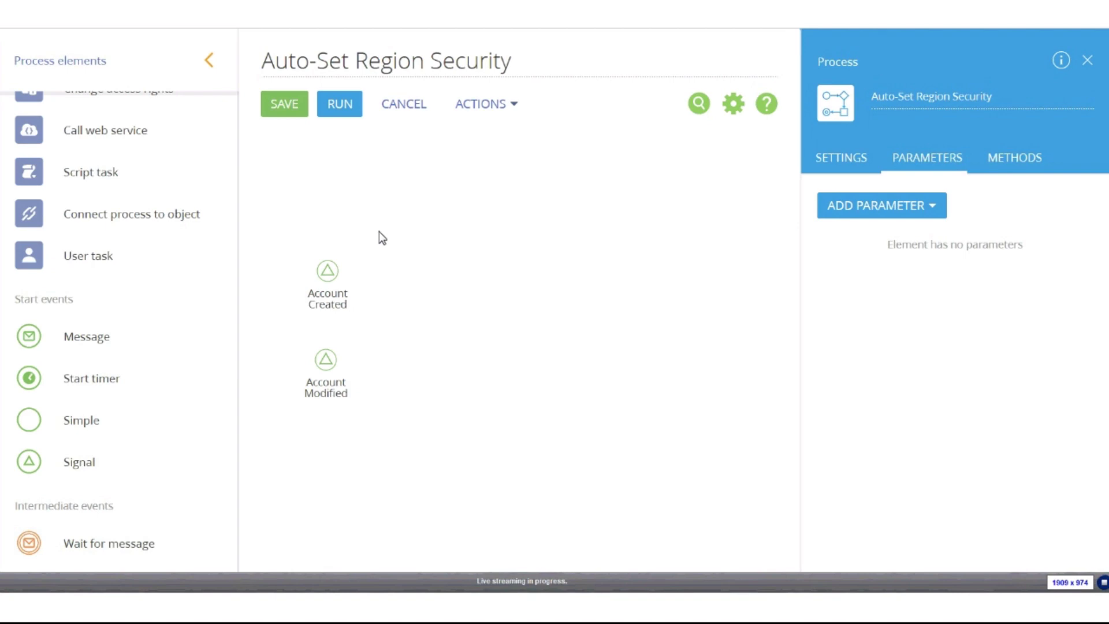
{"action": "scroll", "coordinate": [202, 245], "scroll_direction": "up", "scroll_amount": 4}
{"action": "scroll", "coordinate": [201, 247], "scroll_direction": "up", "scroll_amount": 3}
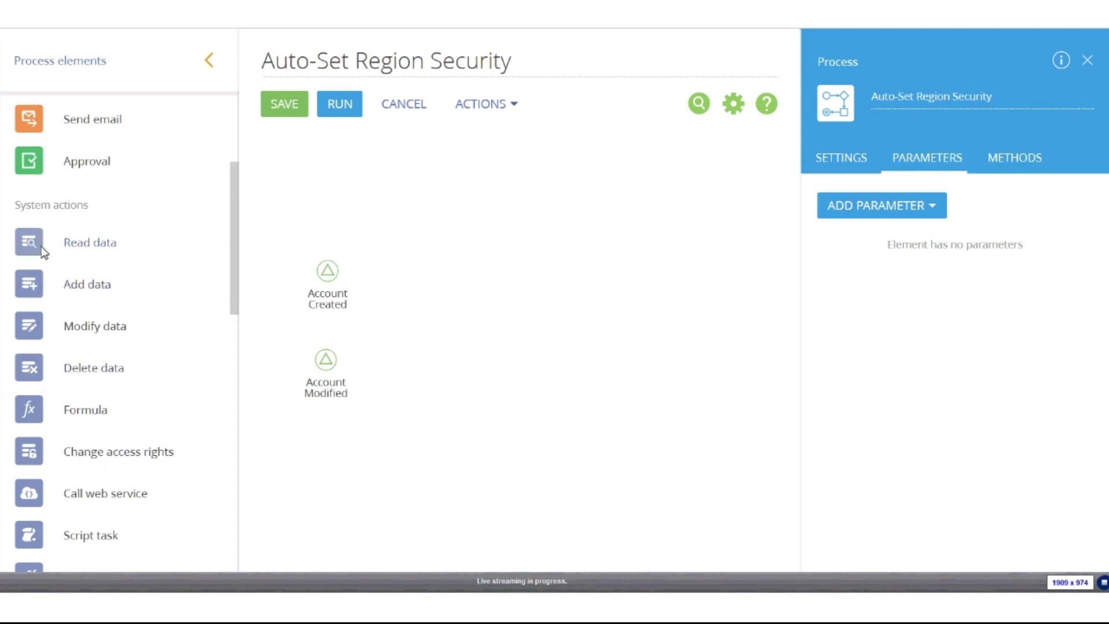
- Place a Read data element beside Account Created and set it to read Account records
{"action": "left_click_drag", "start_coordinate": [41, 246], "coordinate": [432, 324]}
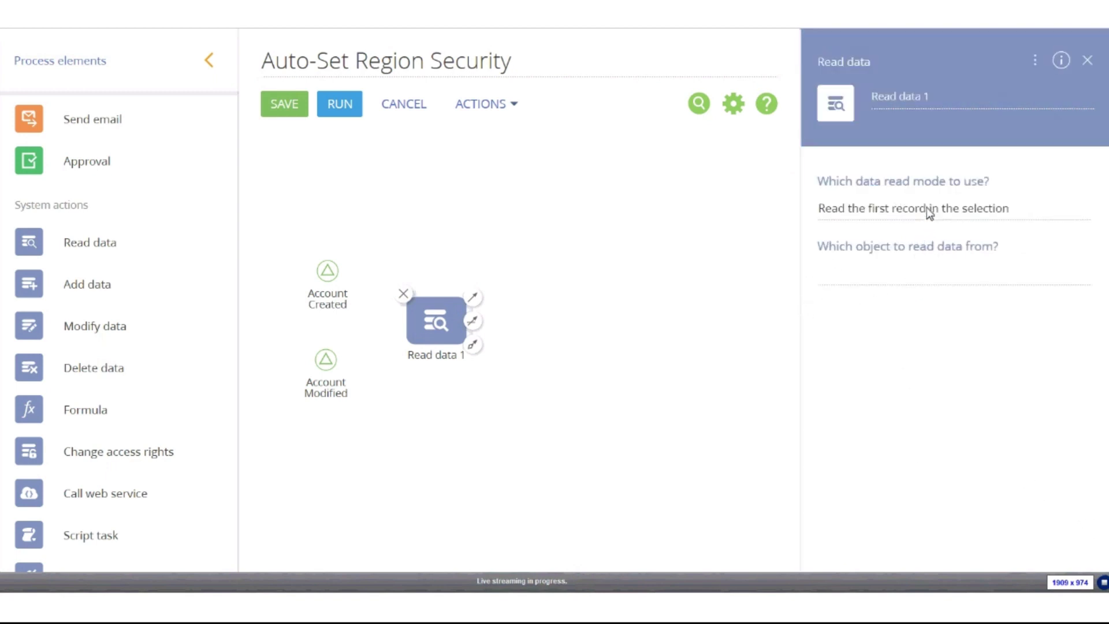
{"action": "left_click", "coordinate": [999, 282]}
{"action": "type", "text": "acc"}
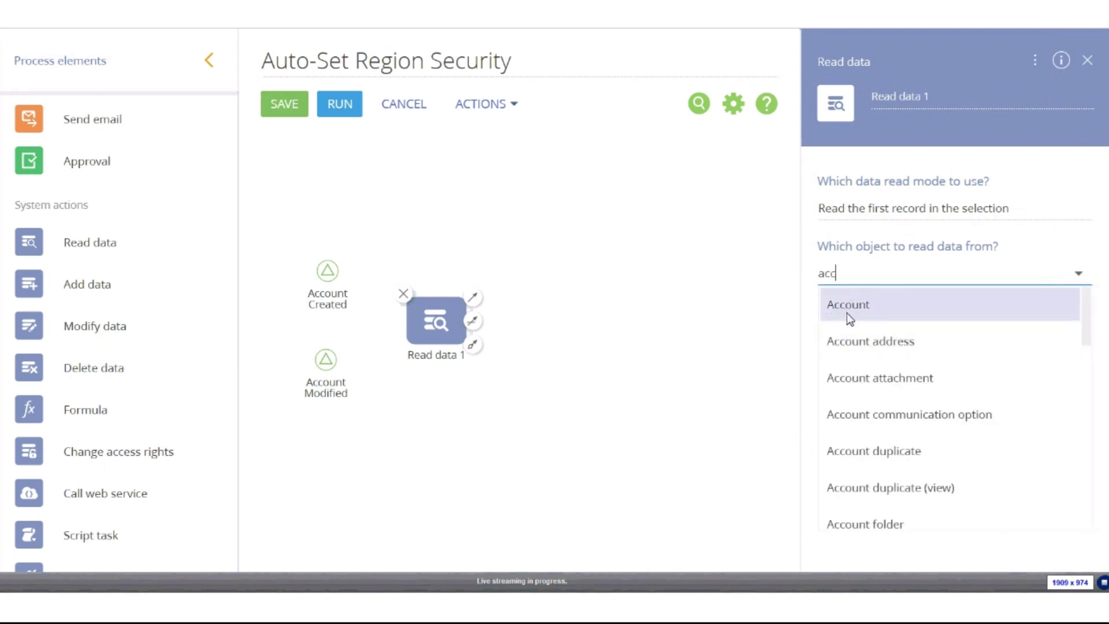
{"action": "left_click", "coordinate": [847, 313]}
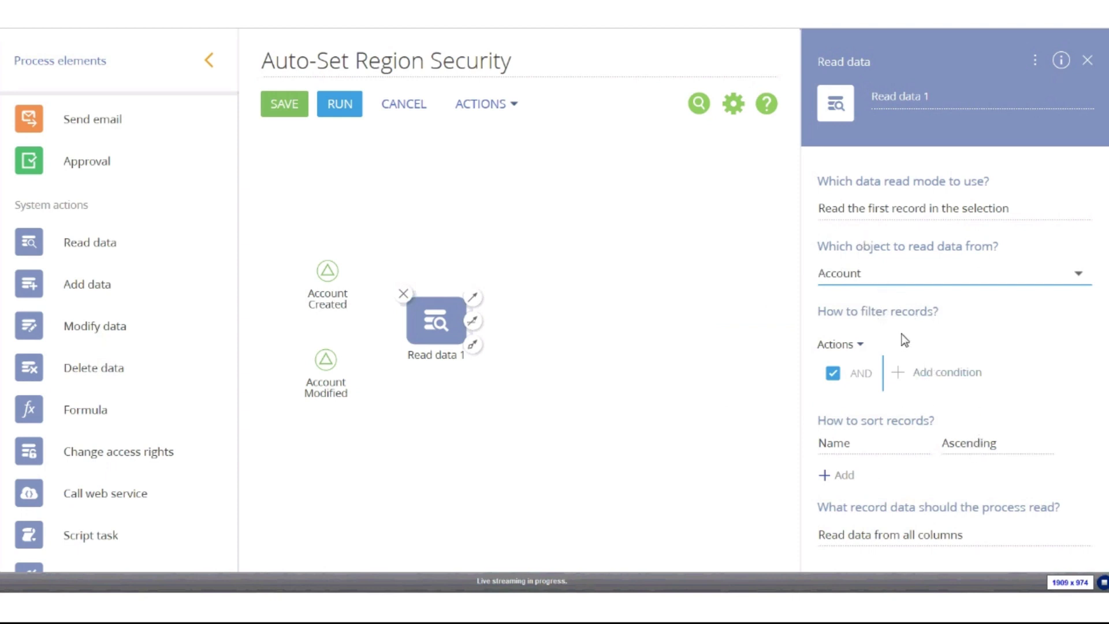
- Add an Id filter to Read data 1 that compares with Account Created's unique record identifier
{"action": "left_click", "coordinate": [919, 378]}
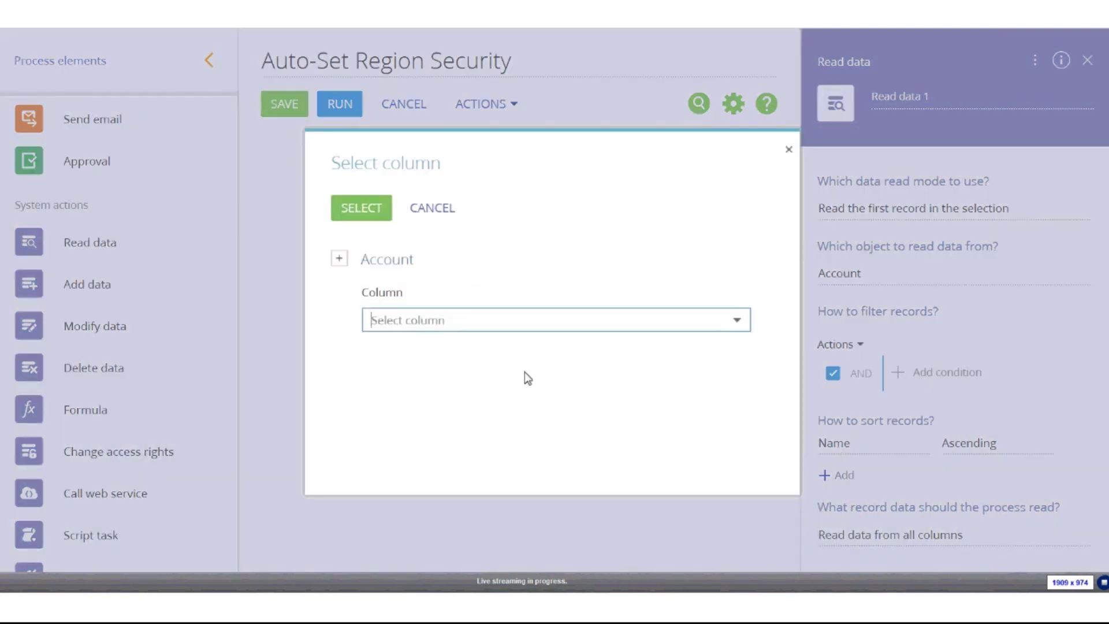
{"action": "type", "text": "id"}
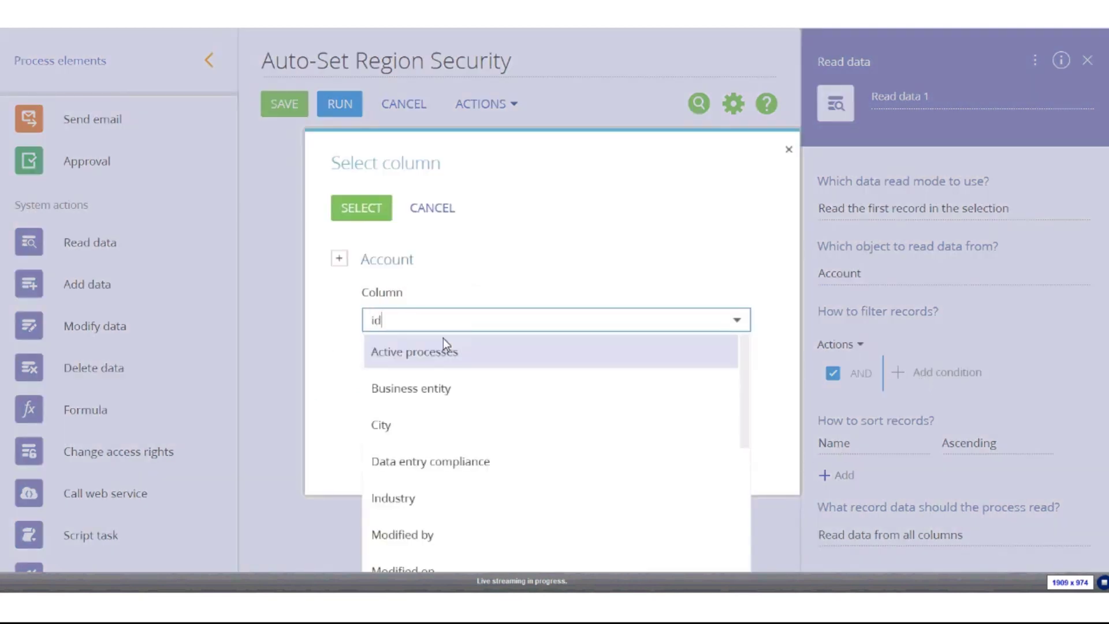
{"action": "left_click", "coordinate": [412, 355]}
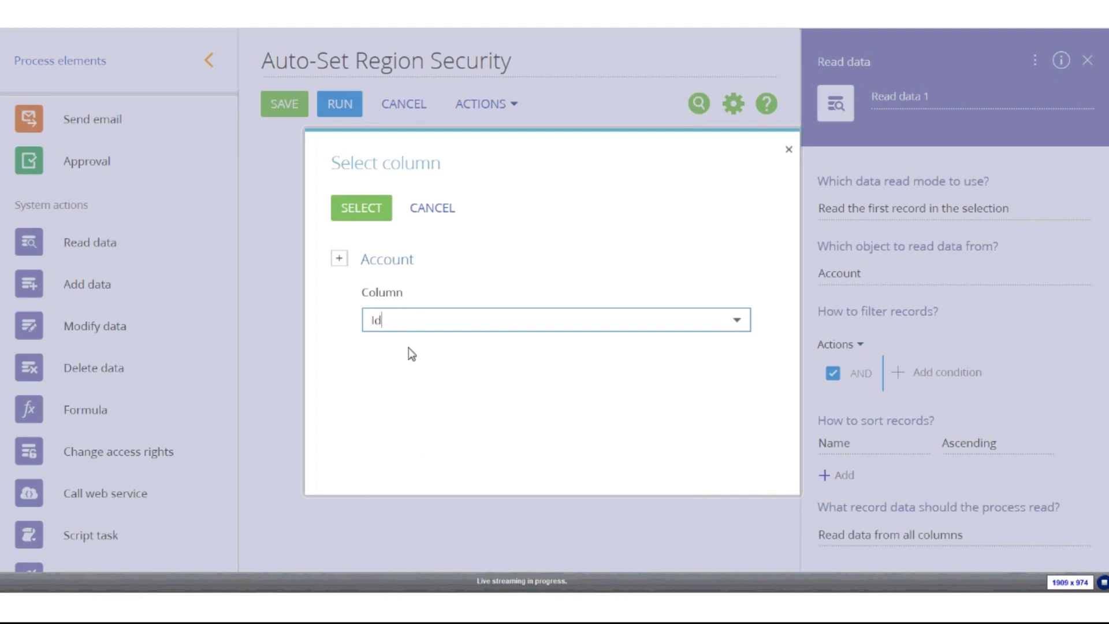
{"action": "left_click", "coordinate": [359, 213]}
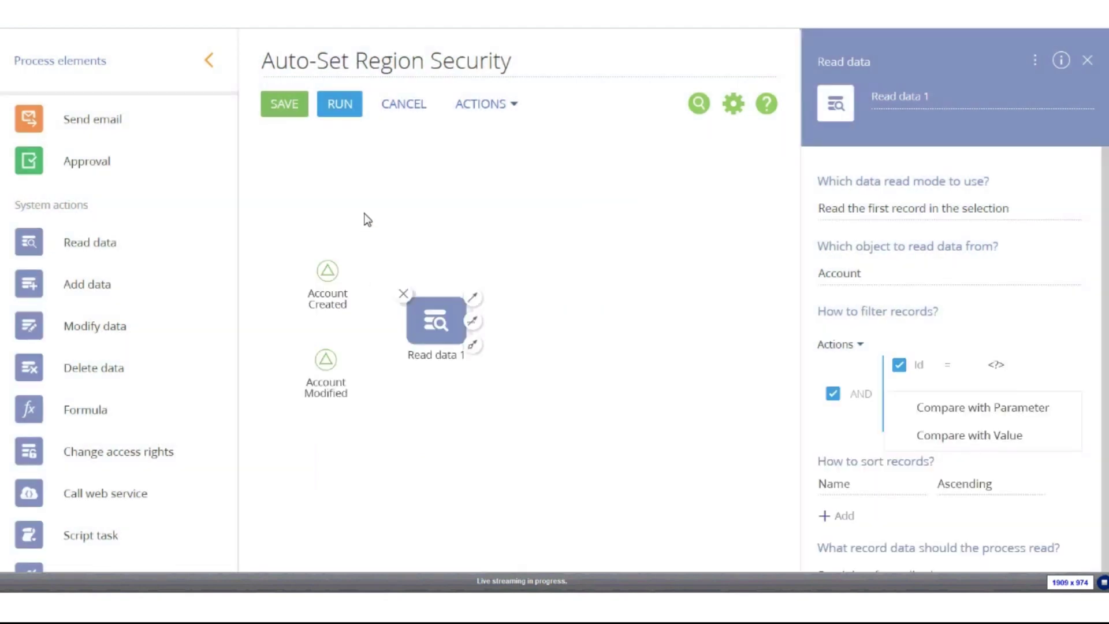
{"action": "left_click", "coordinate": [1012, 406]}
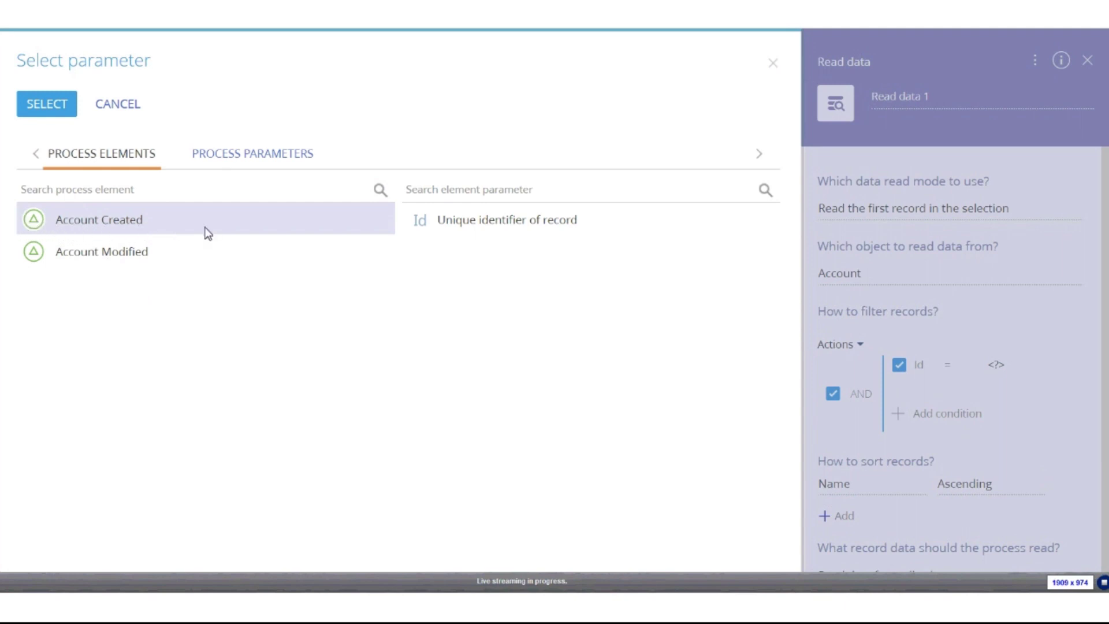
{"action": "double_click", "coordinate": [469, 226]}
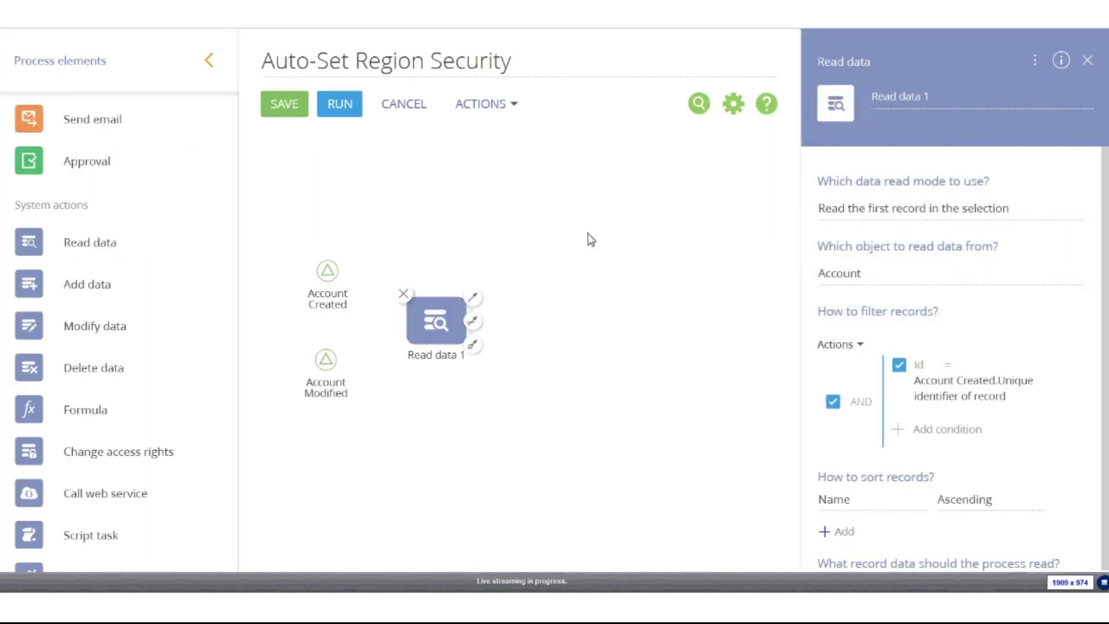
- Add a second Id condition for Account Modified's record identifier and join both conditions with OR
{"action": "left_click", "coordinate": [948, 431]}
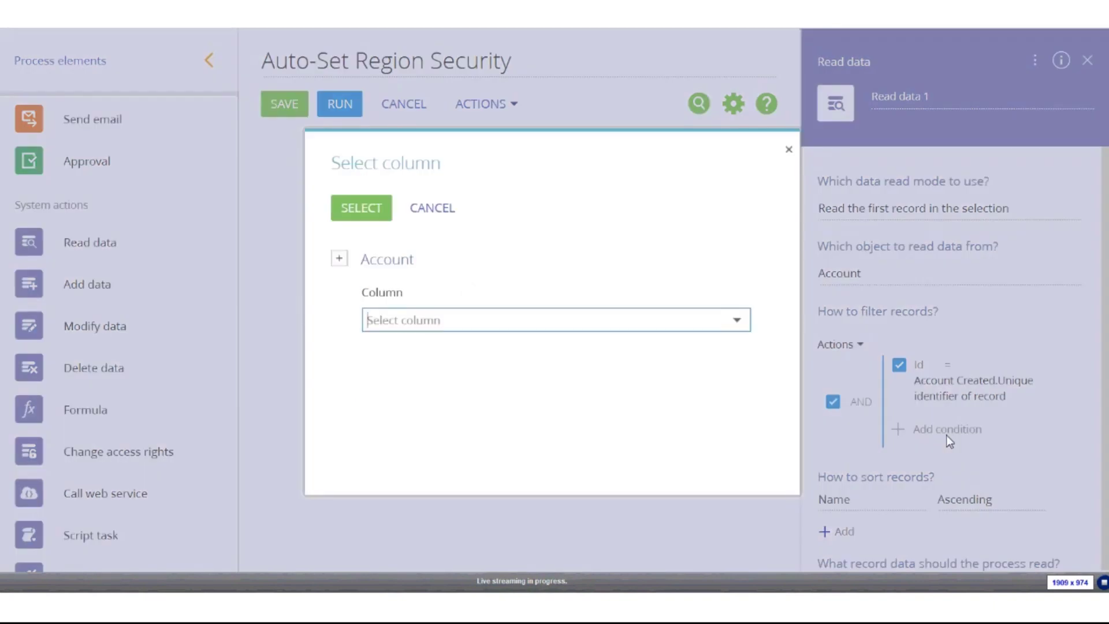
{"action": "left_click", "coordinate": [423, 323]}
{"action": "type", "text": "id"}
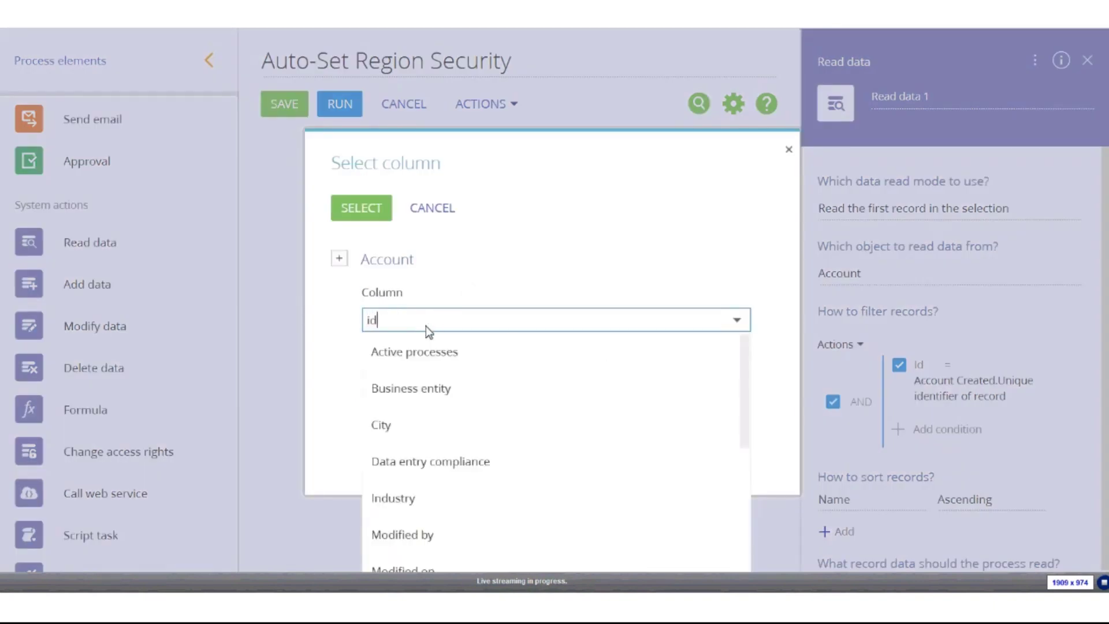
{"action": "left_click", "coordinate": [407, 349]}
{"action": "left_click", "coordinate": [373, 218]}
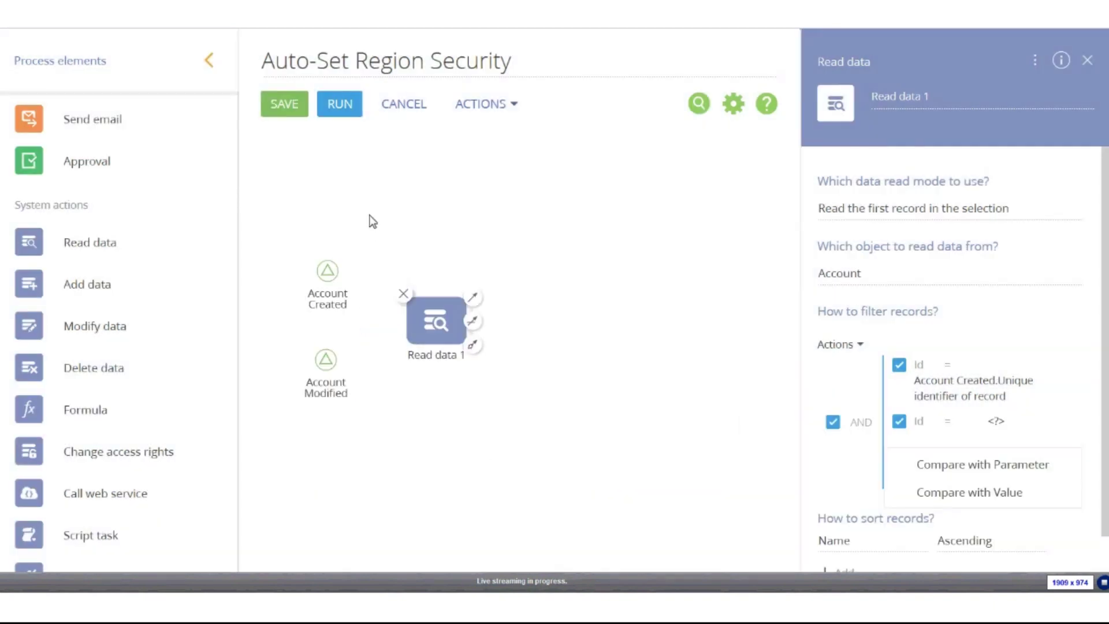
{"action": "left_click", "coordinate": [1039, 466]}
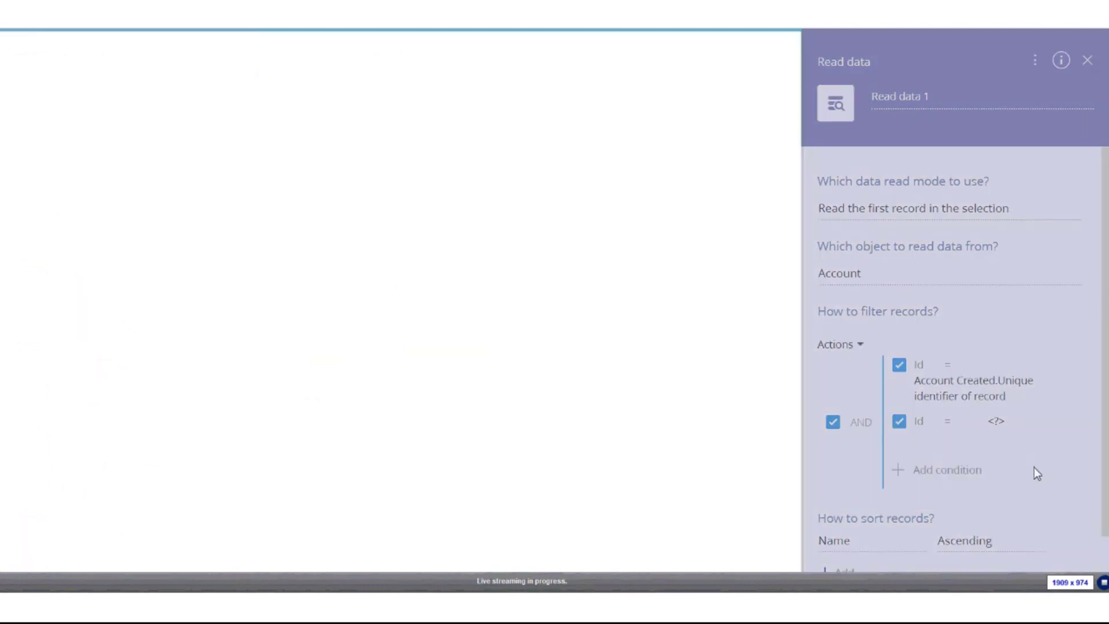
{"action": "left_click", "coordinate": [85, 254]}
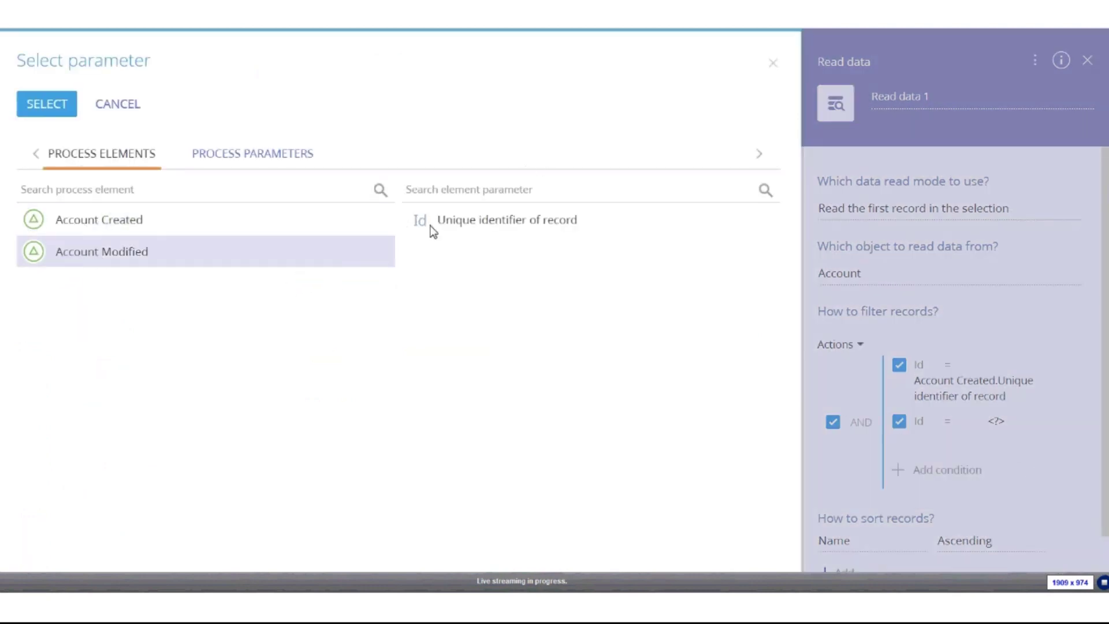
{"action": "double_click", "coordinate": [476, 223]}
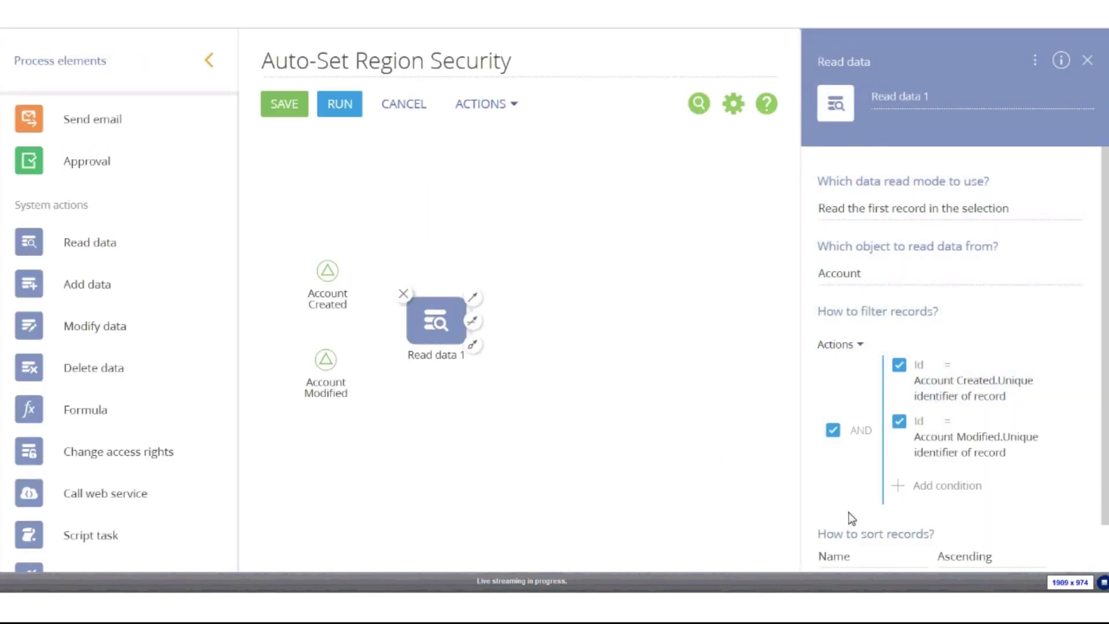
{"action": "left_click", "coordinate": [861, 431]}
{"action": "scroll", "coordinate": [866, 335], "scroll_direction": "down", "scroll_amount": 2}
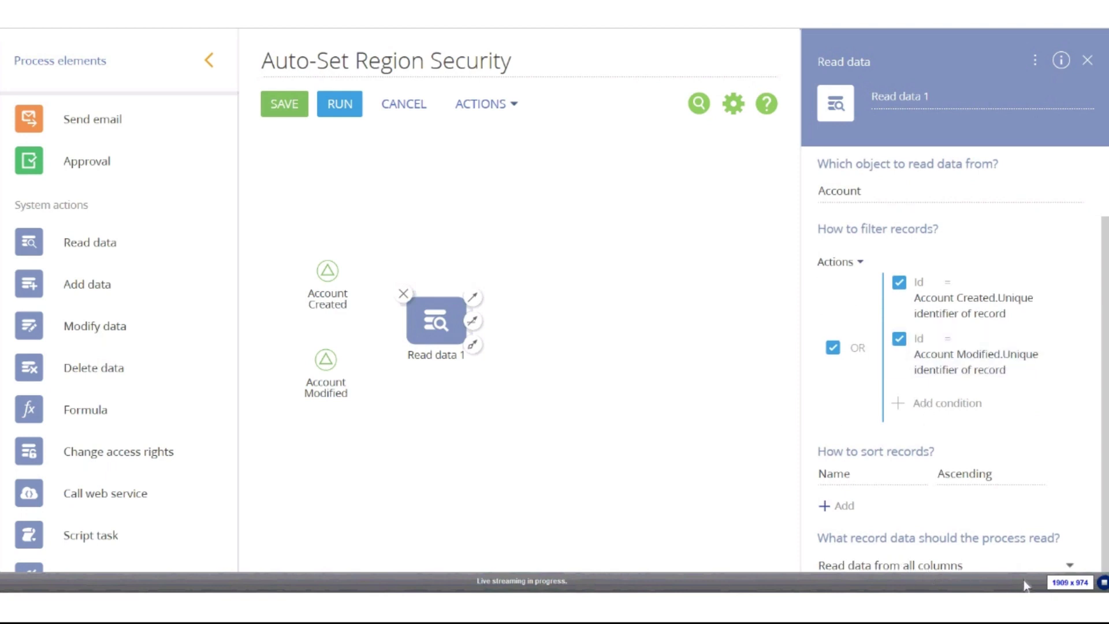
- Switch Read data 1 to selected columns only and add the Id and Region columns
{"action": "left_click", "coordinate": [1066, 568]}
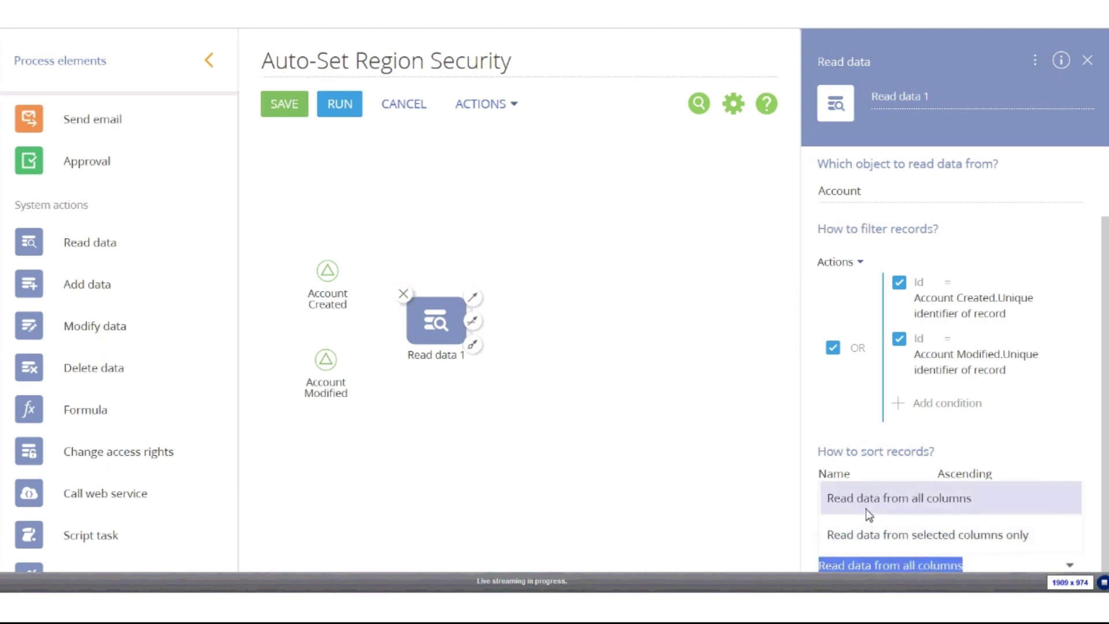
{"action": "left_click", "coordinate": [927, 532]}
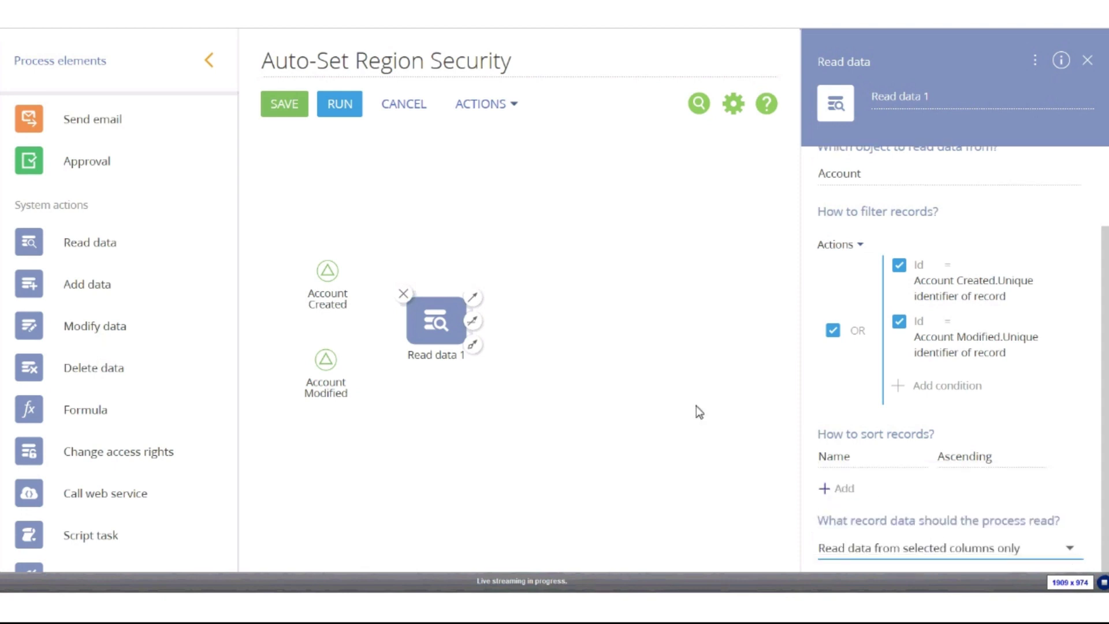
{"action": "left_click", "coordinate": [890, 569]}
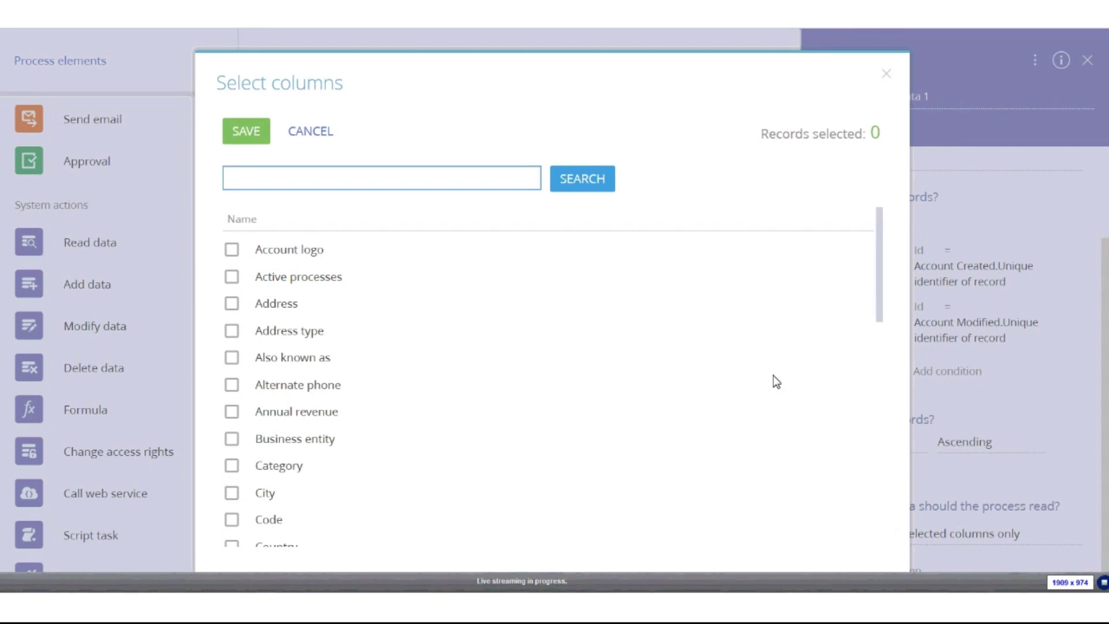
{"action": "type", "text": "id"}
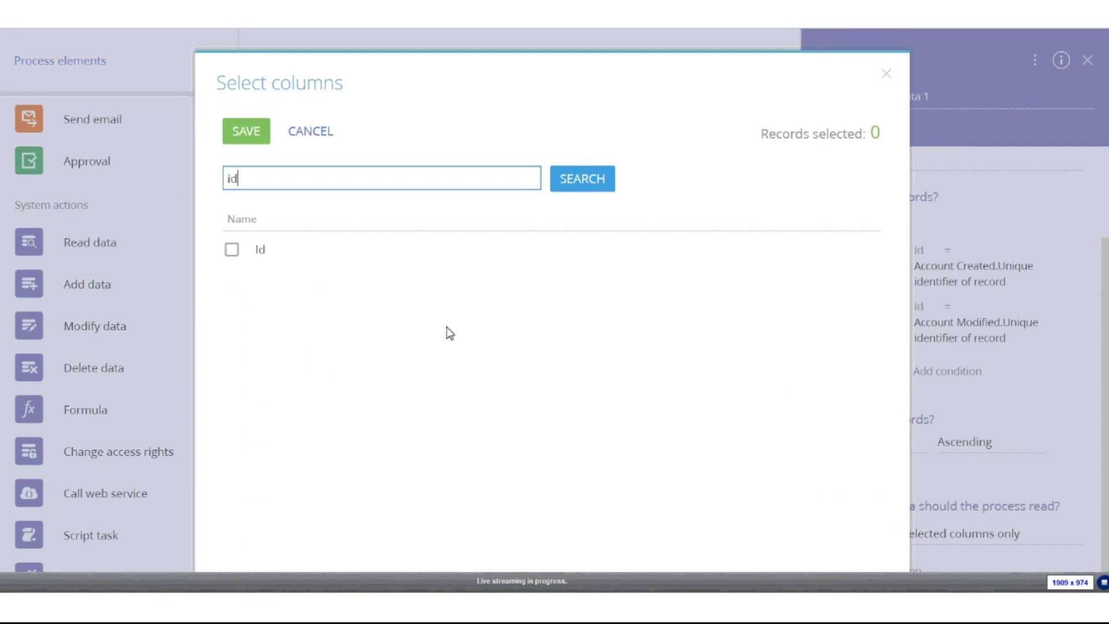
{"action": "left_click", "coordinate": [250, 254]}
{"action": "left_click", "coordinate": [278, 251]}
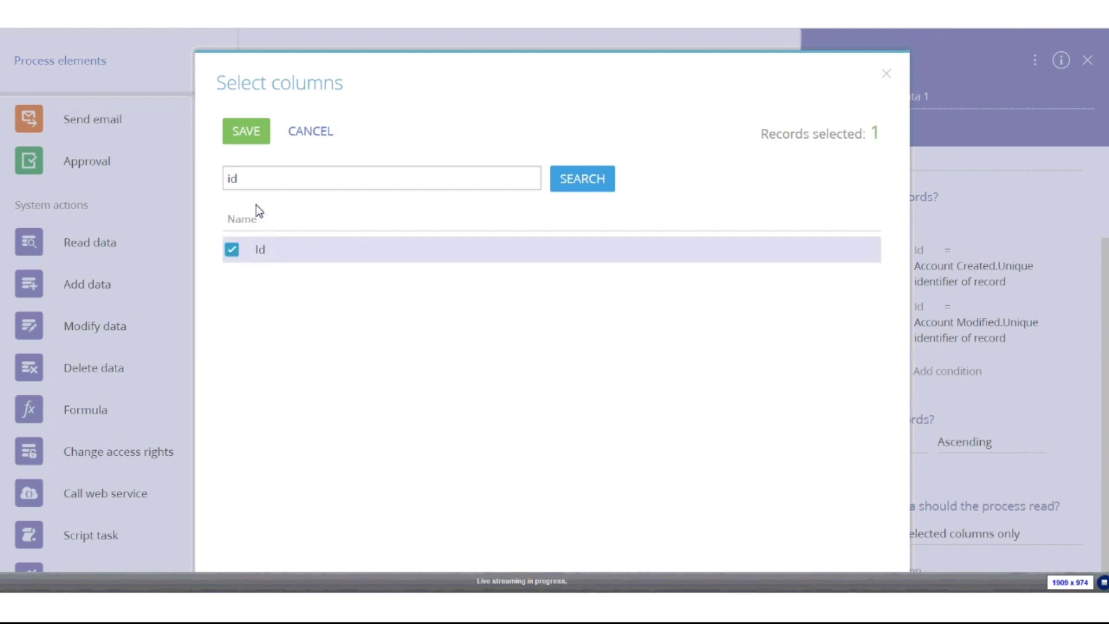
{"action": "double_click", "coordinate": [230, 182]}
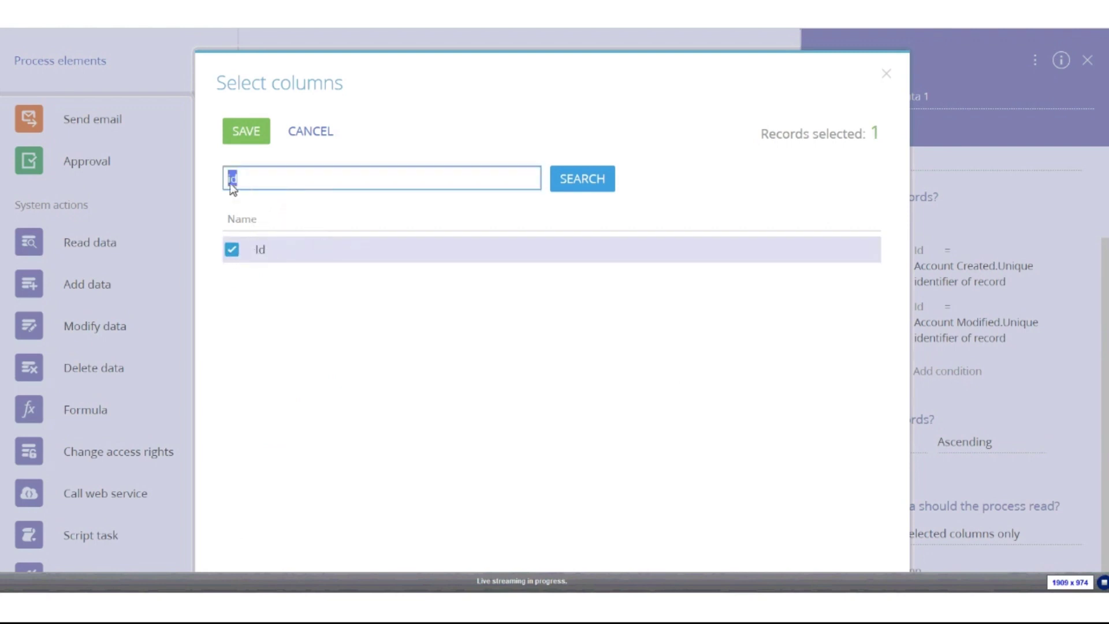
{"action": "type", "text": "regi"}
{"action": "key", "text": "Return"}
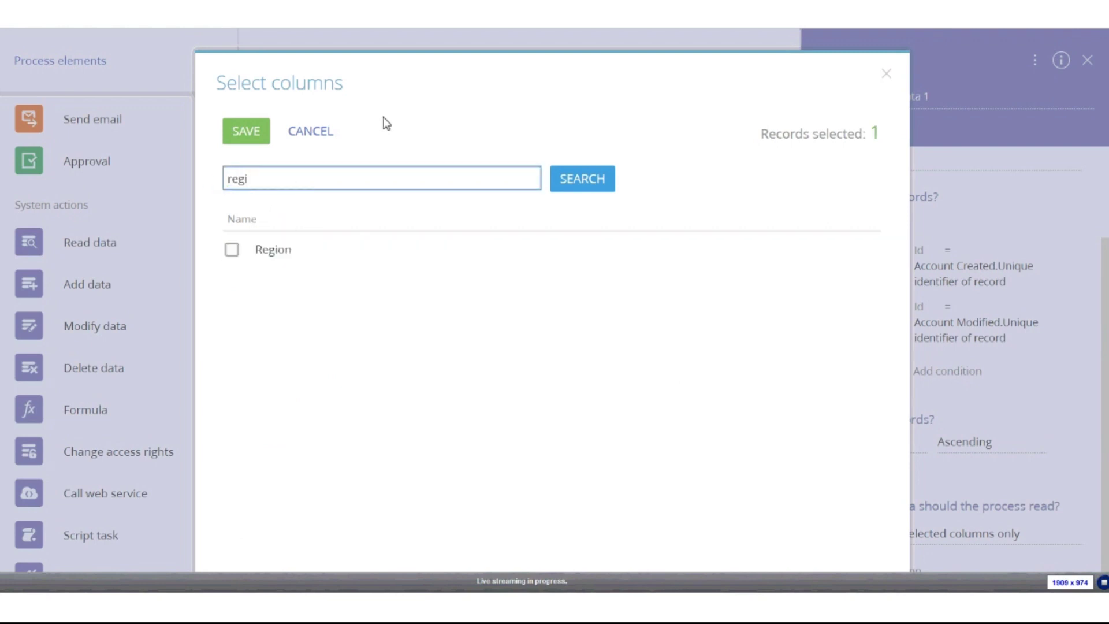
{"action": "left_click", "coordinate": [232, 250]}
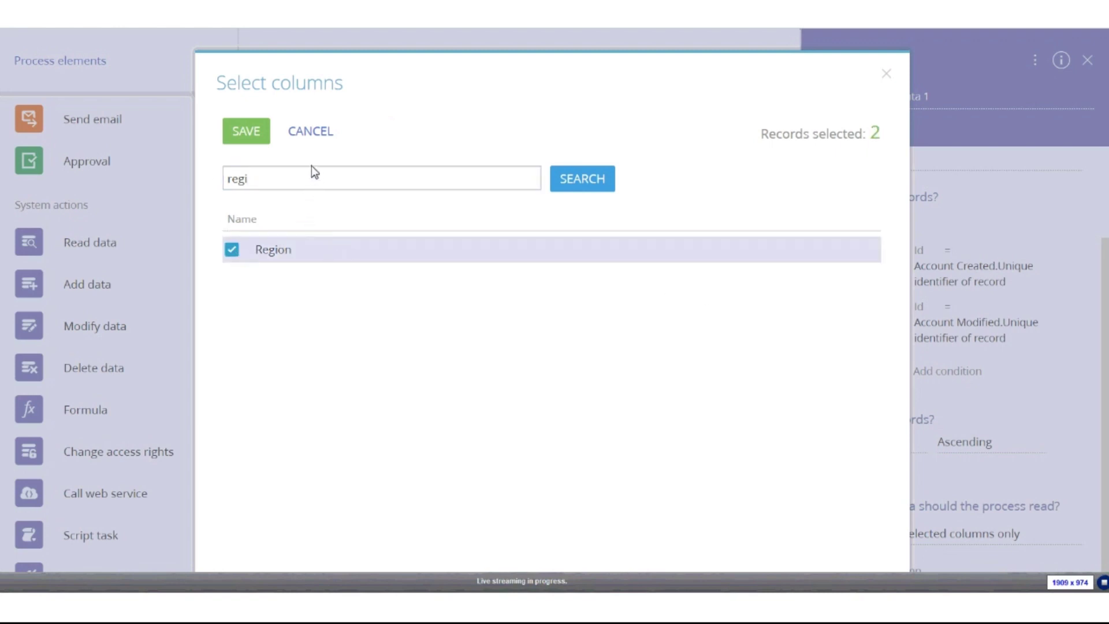
{"action": "left_click", "coordinate": [239, 132]}
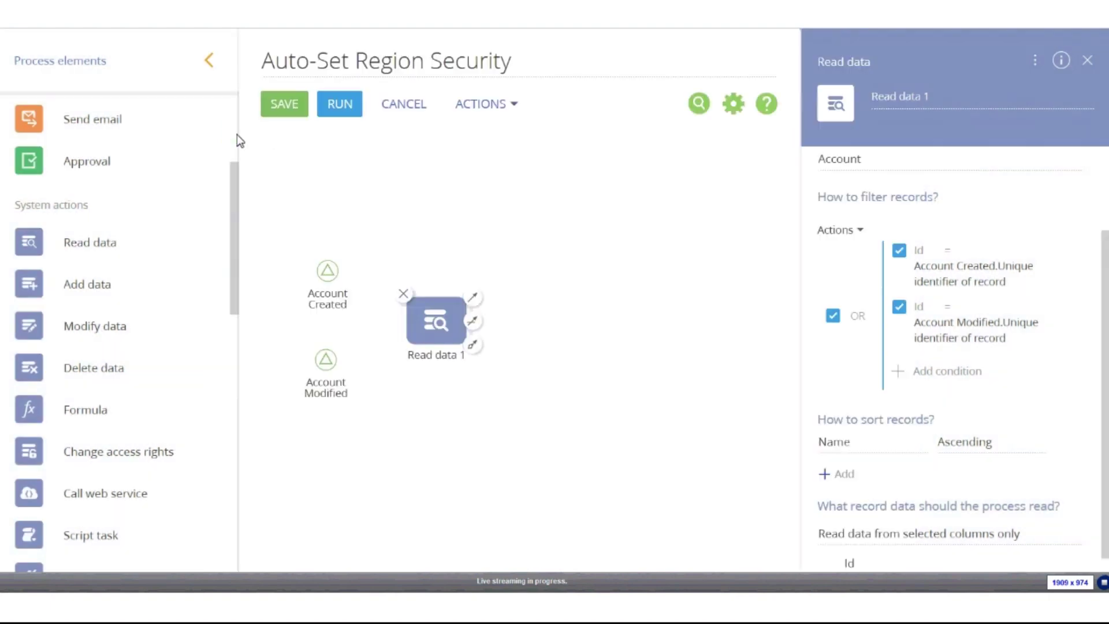
{"action": "scroll", "coordinate": [877, 491], "scroll_direction": "down", "scroll_amount": 1}
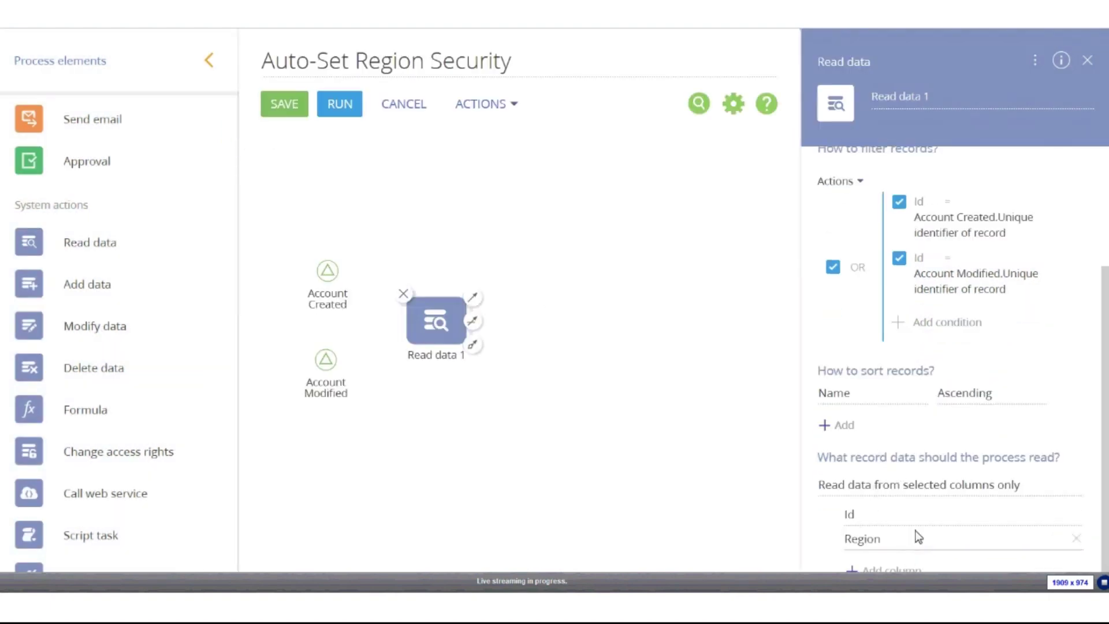
{"action": "left_click", "coordinate": [1071, 486]}
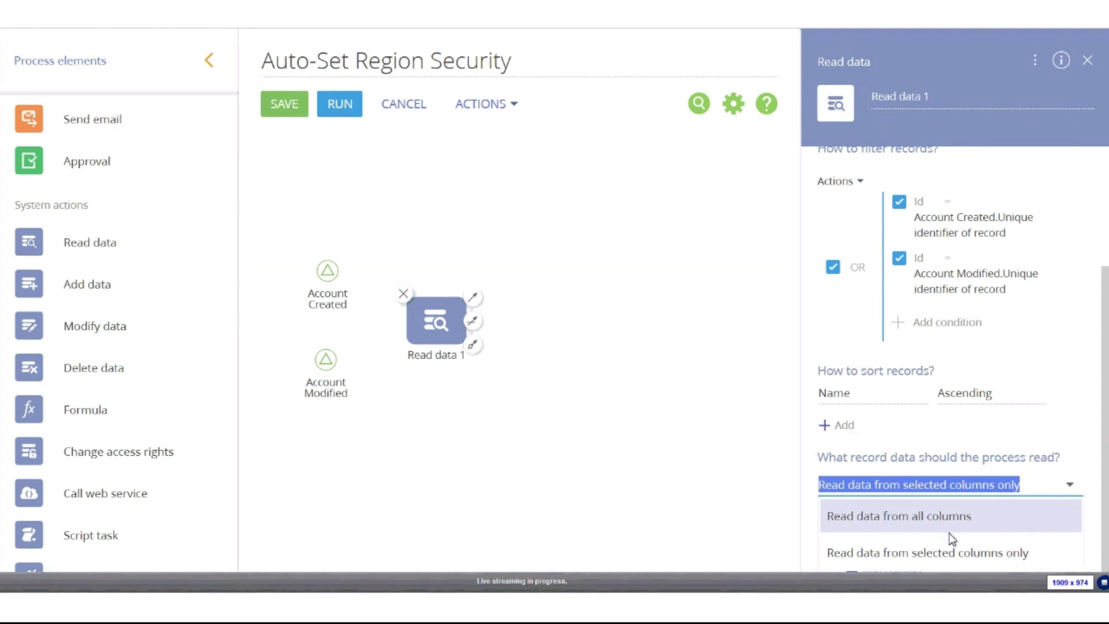
{"action": "left_click", "coordinate": [1023, 550]}
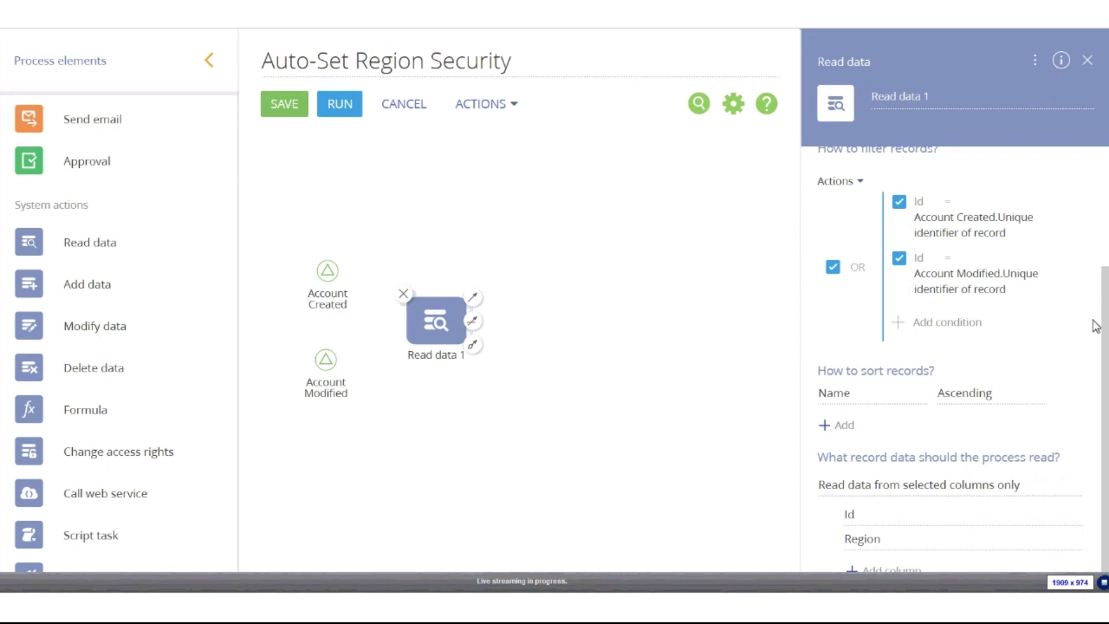
{"action": "scroll", "coordinate": [1092, 324], "scroll_direction": "up", "scroll_amount": 3}
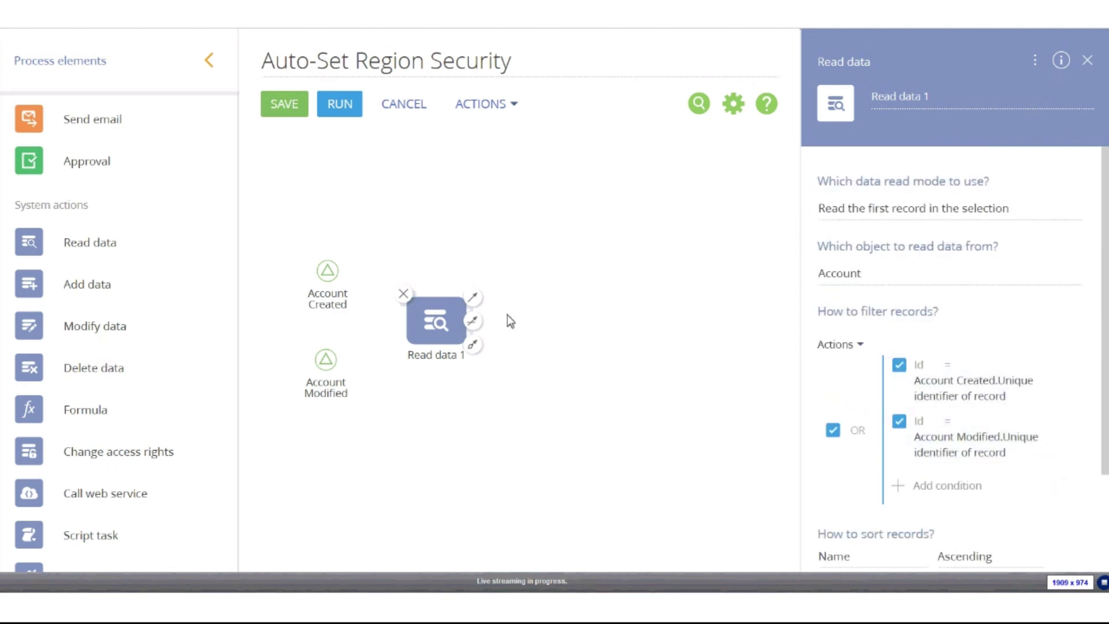
- Rename the read step to 'Read Account Info'
{"action": "left_click", "coordinate": [918, 98]}
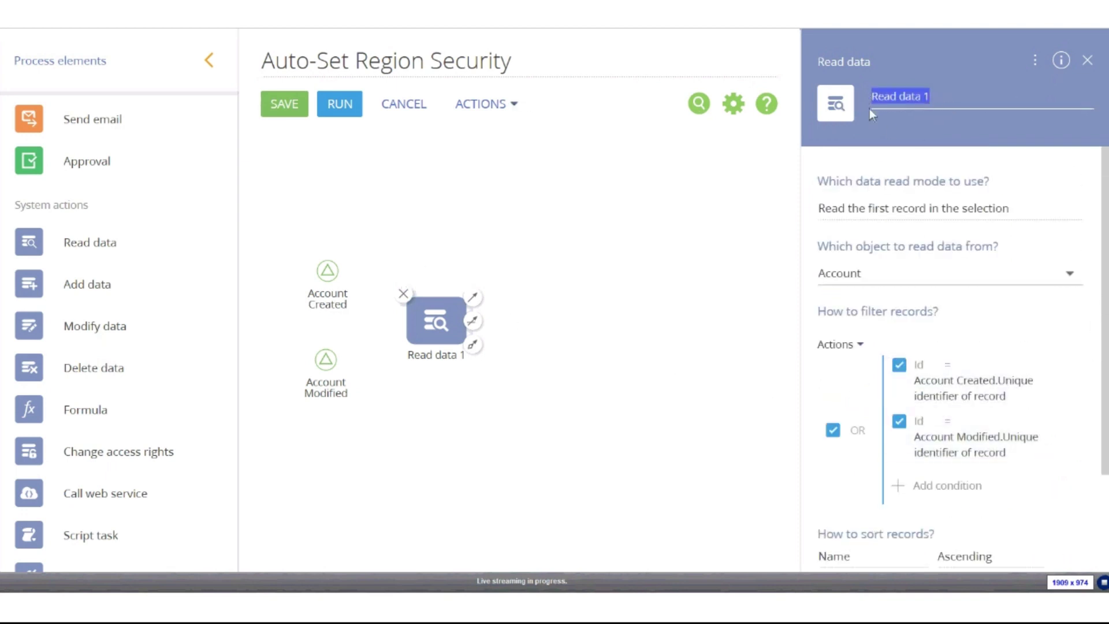
{"action": "type", "text": "Rea"}
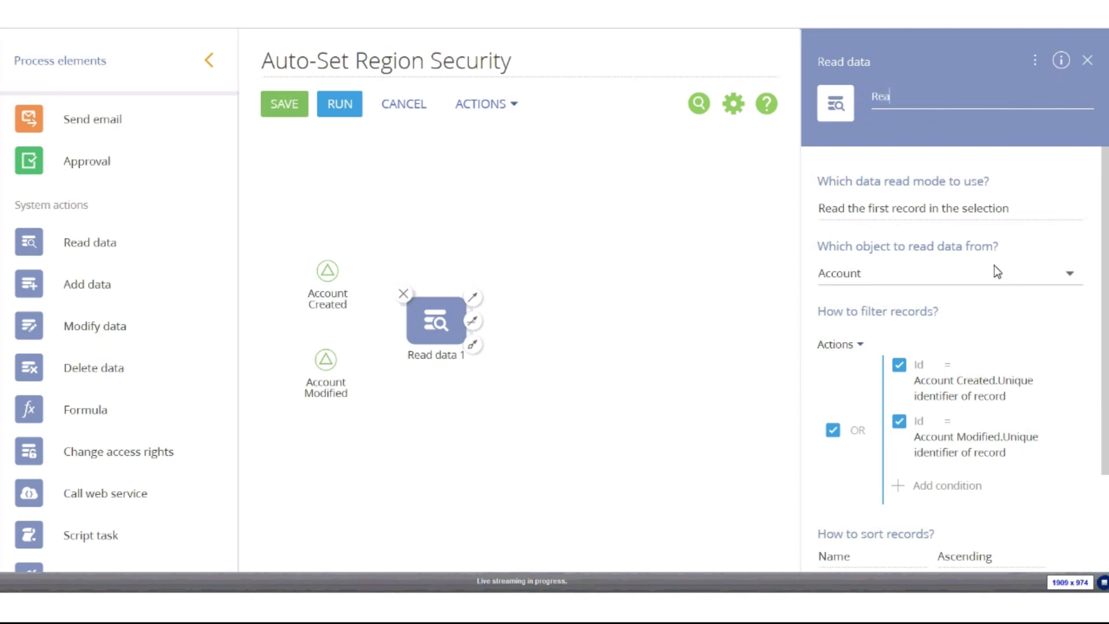
{"action": "type", "text": "d Account Info"}
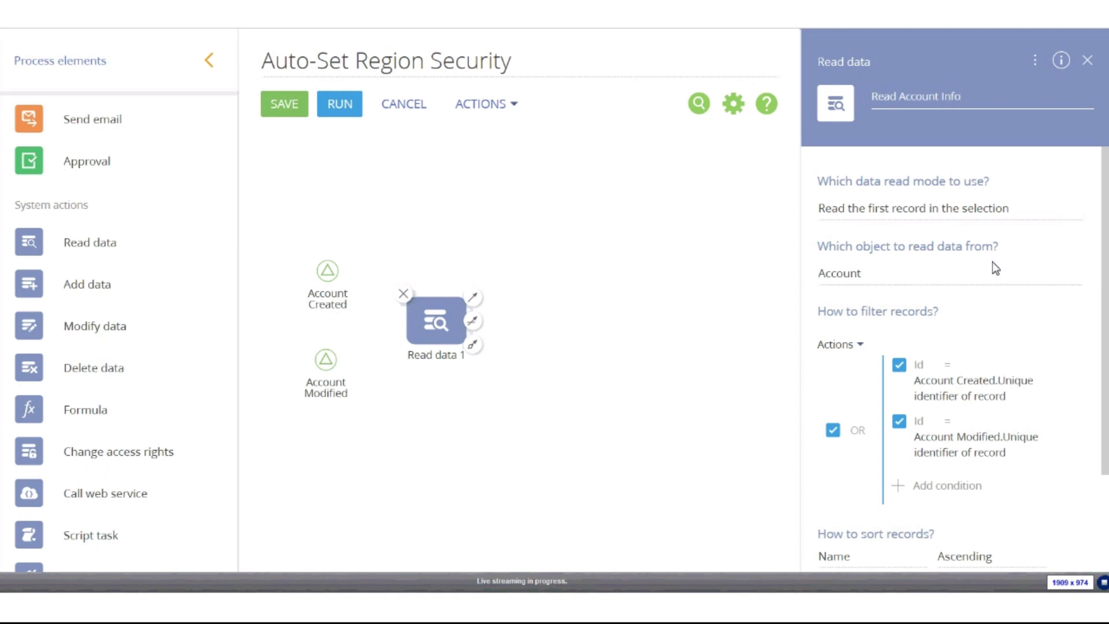
{"action": "left_click", "coordinate": [523, 202]}
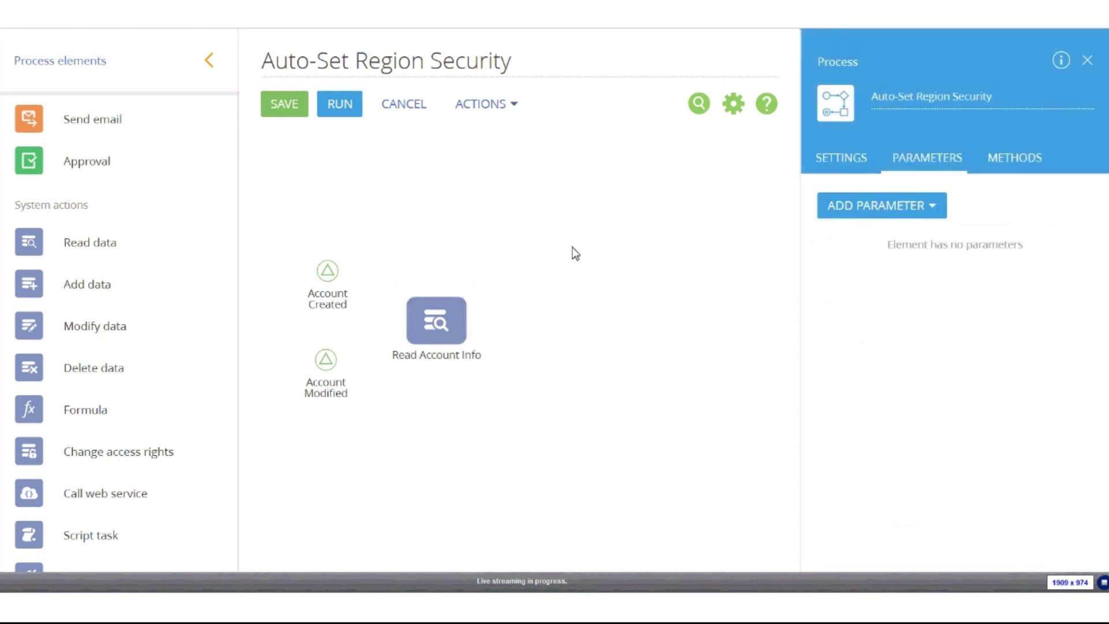
- Connect Account Created and Account Modified to Read Account Info and align the element
{"action": "left_click", "coordinate": [326, 272]}
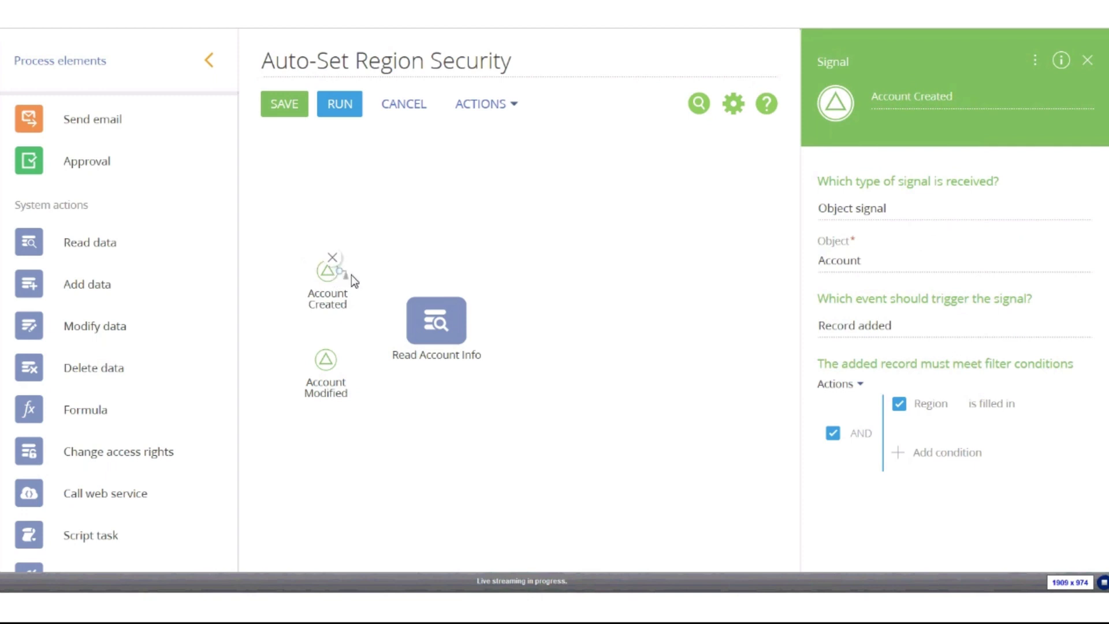
{"action": "left_click_drag", "start_coordinate": [347, 273], "coordinate": [389, 334]}
{"action": "left_click", "coordinate": [402, 320]}
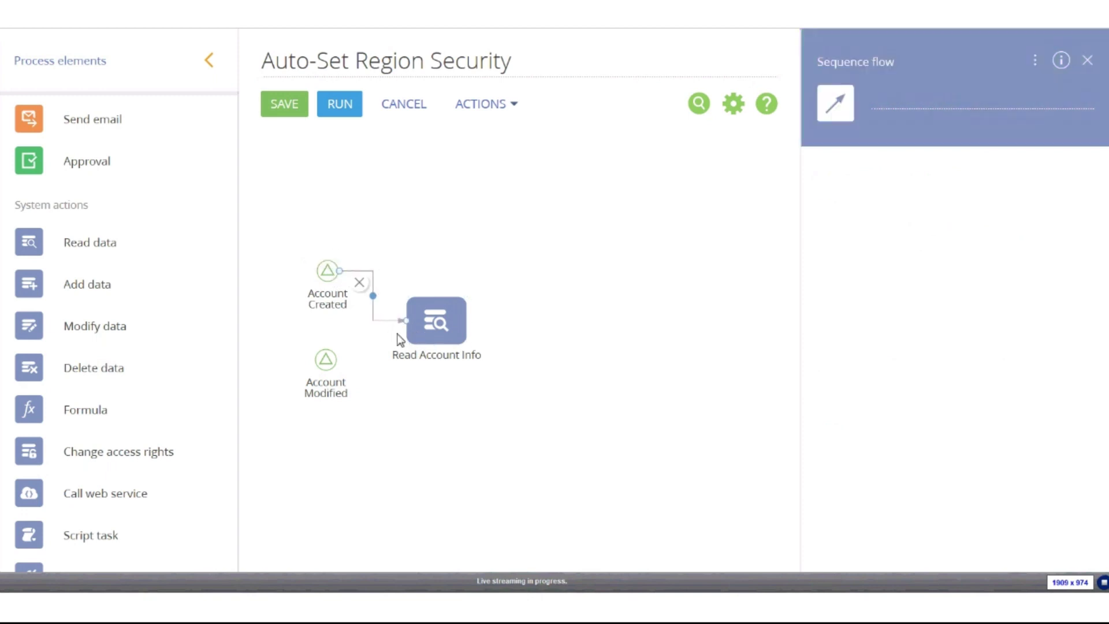
{"action": "left_click", "coordinate": [340, 363]}
{"action": "left_click_drag", "start_coordinate": [339, 367], "coordinate": [409, 322]}
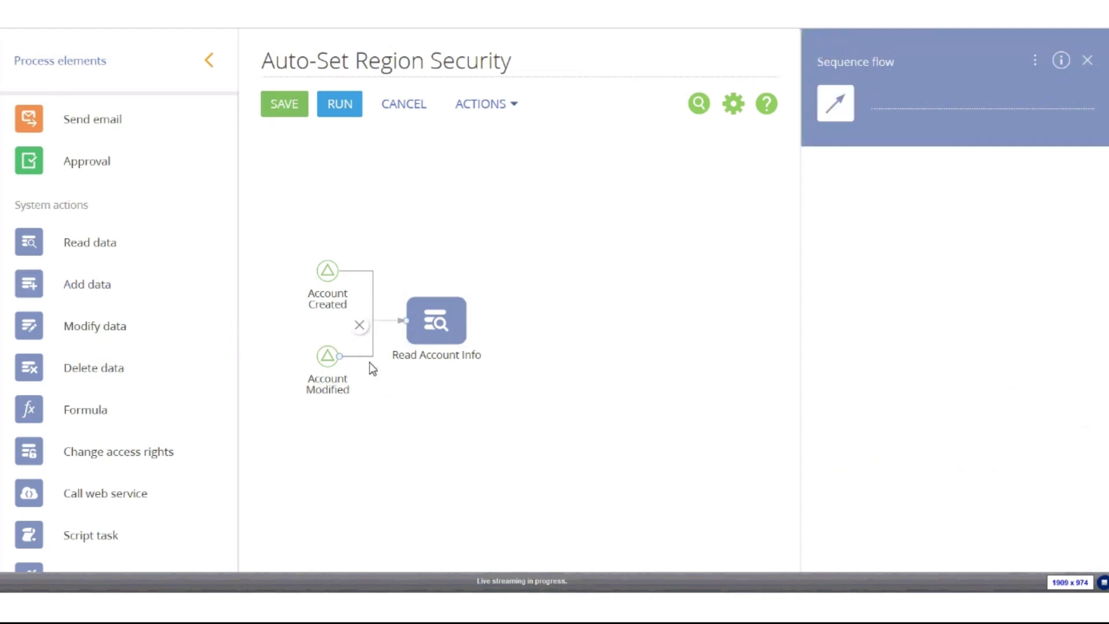
{"action": "left_click", "coordinate": [328, 361]}
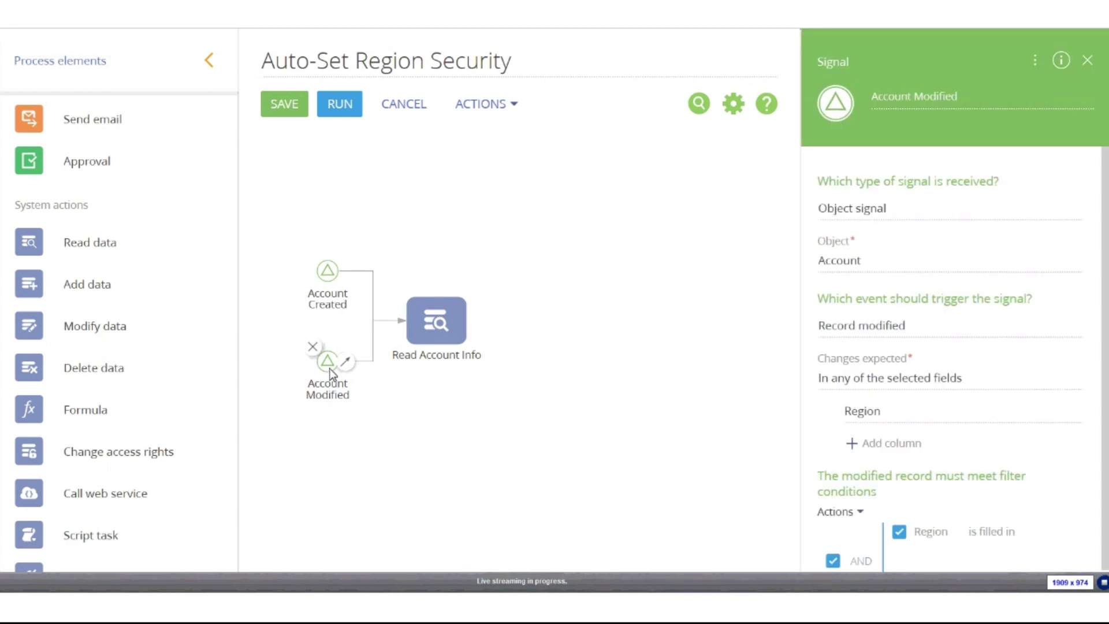
{"action": "left_click", "coordinate": [522, 245]}
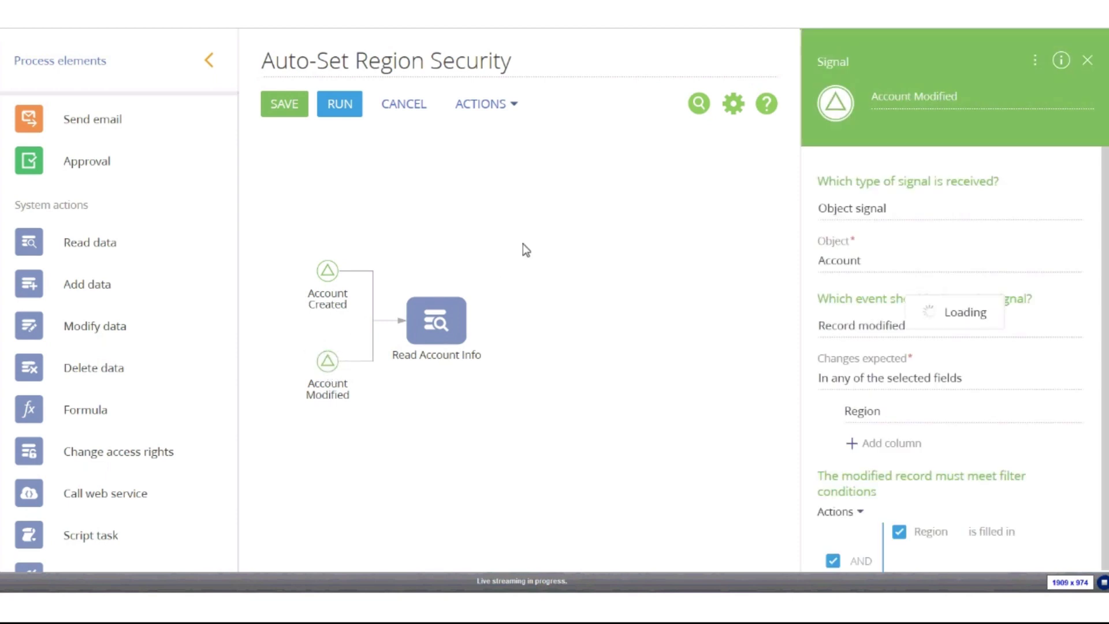
{"action": "left_click_drag", "start_coordinate": [439, 305], "coordinate": [439, 299]}
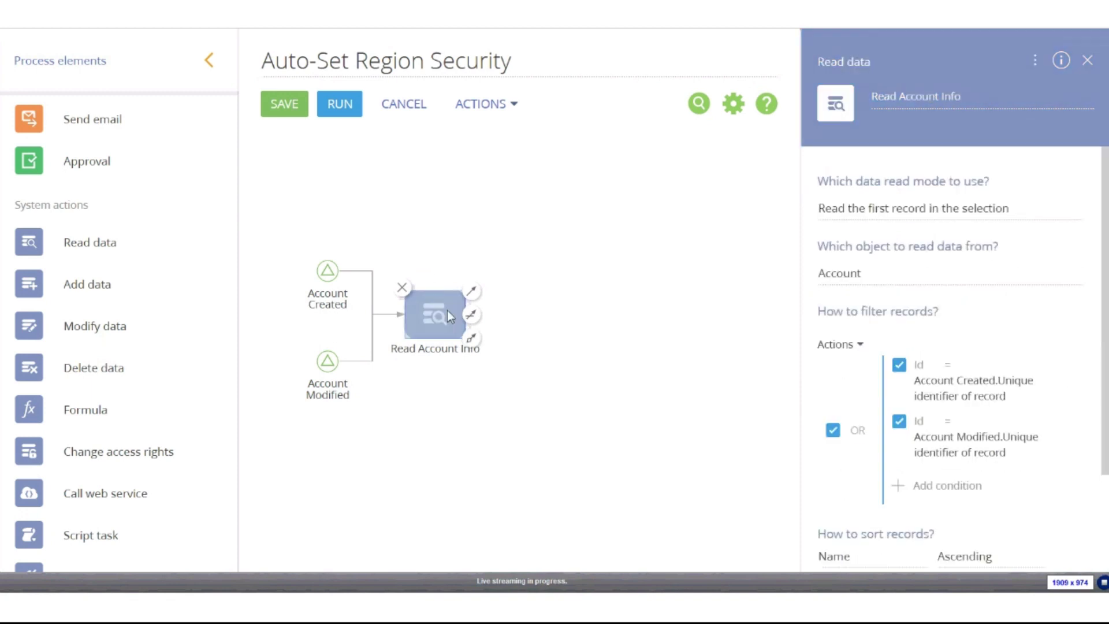
{"action": "left_click_drag", "start_coordinate": [449, 315], "coordinate": [447, 319]}
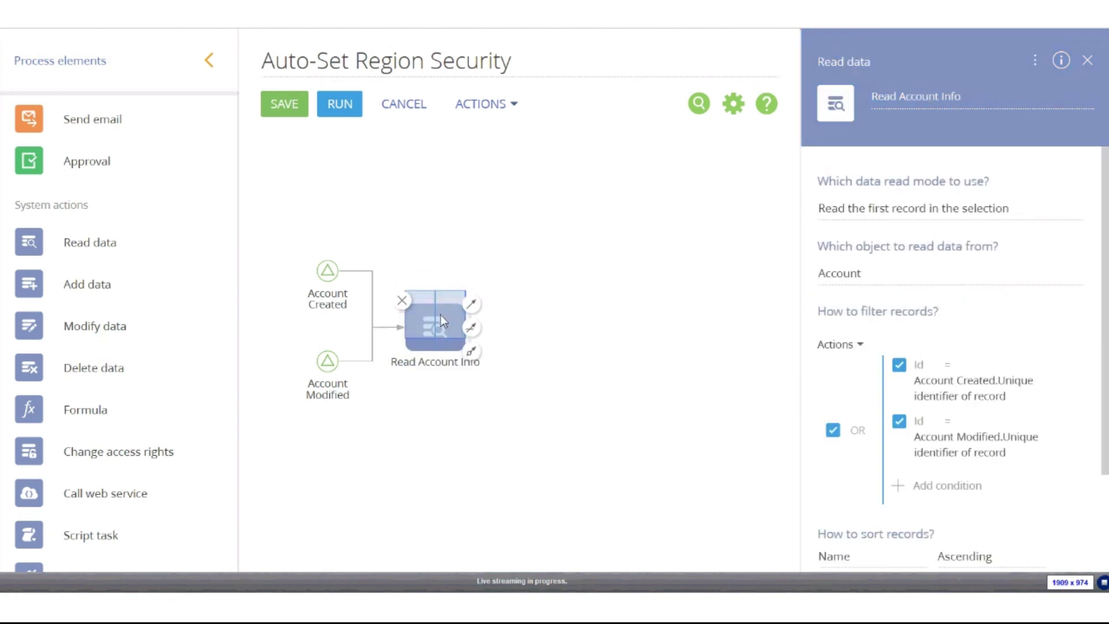
{"action": "left_click", "coordinate": [426, 242]}
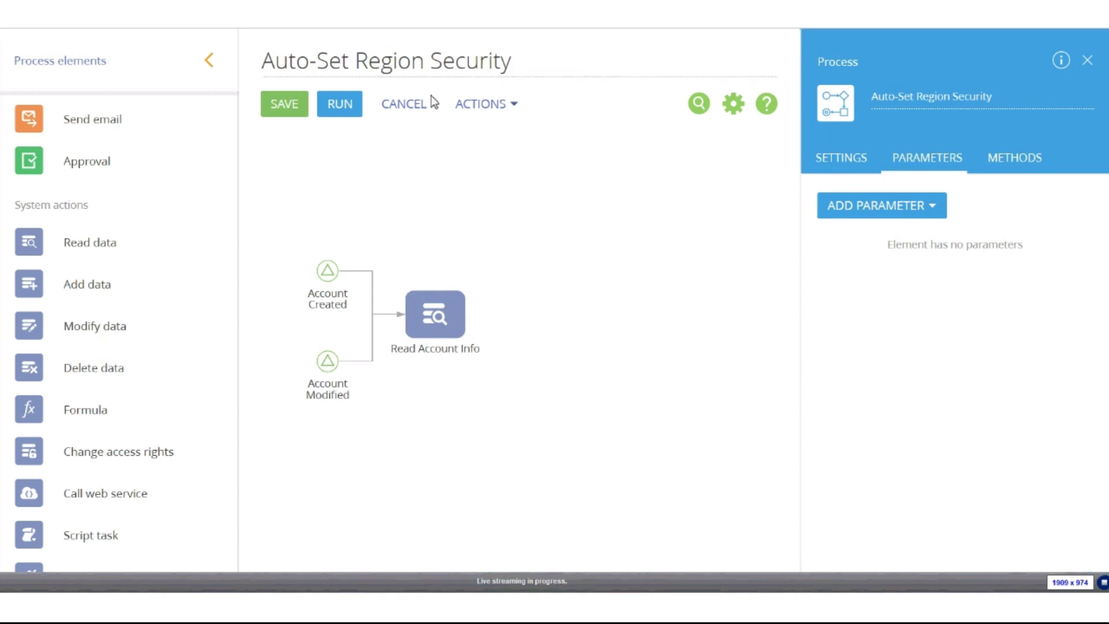
{"action": "scroll", "coordinate": [231, 277], "scroll_direction": "up", "scroll_amount": 4}
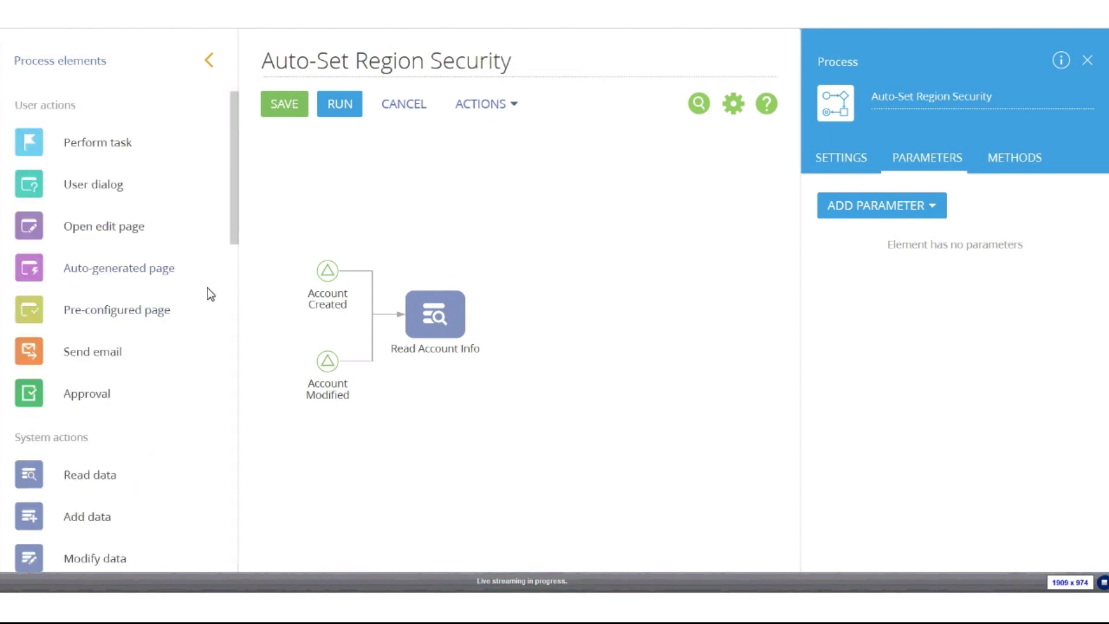
{"action": "scroll", "coordinate": [205, 290], "scroll_direction": "down", "scroll_amount": 3}
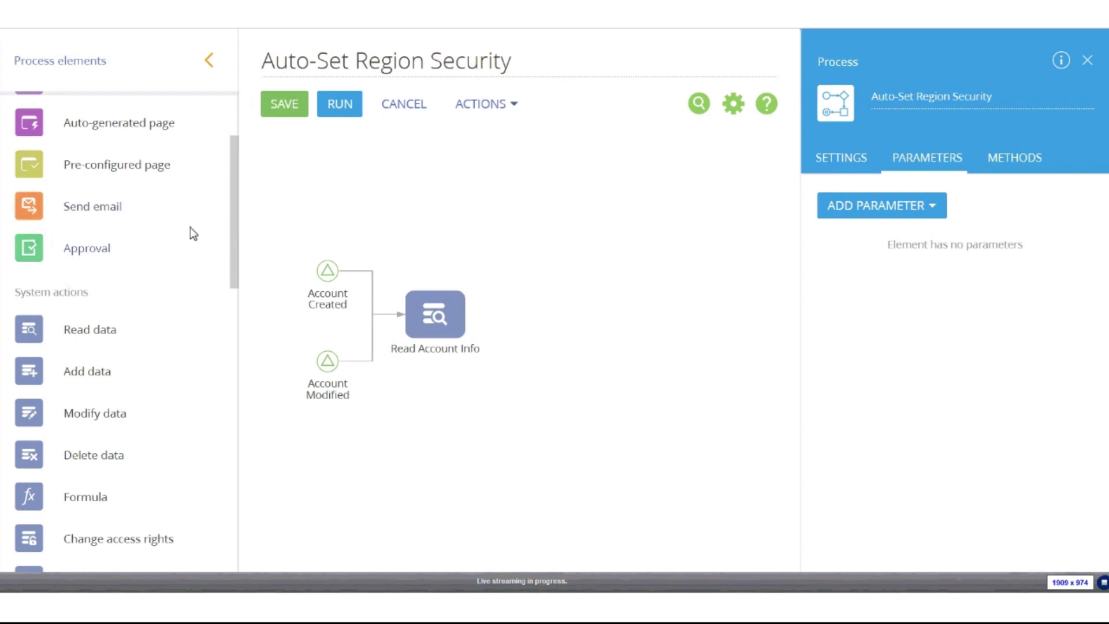
- Place a Read data element from System actions beside Read Account Info as Read data 2
{"action": "scroll", "coordinate": [171, 302], "scroll_direction": "down", "scroll_amount": 4}
{"action": "scroll", "coordinate": [84, 491], "scroll_direction": "up", "scroll_amount": 3}
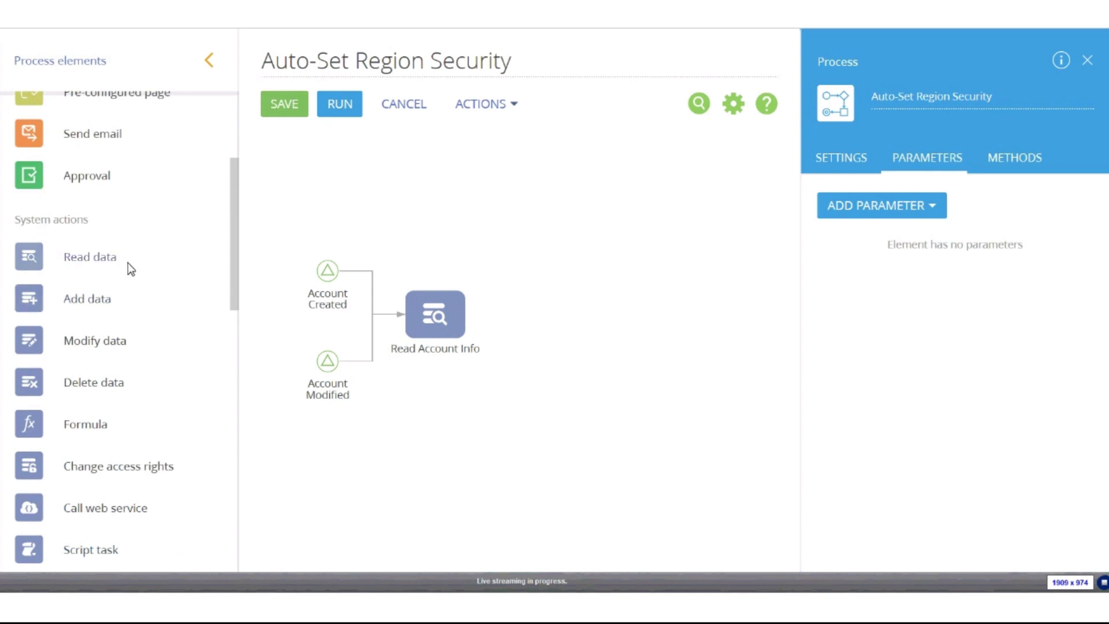
{"action": "left_click_drag", "start_coordinate": [69, 271], "coordinate": [543, 330]}
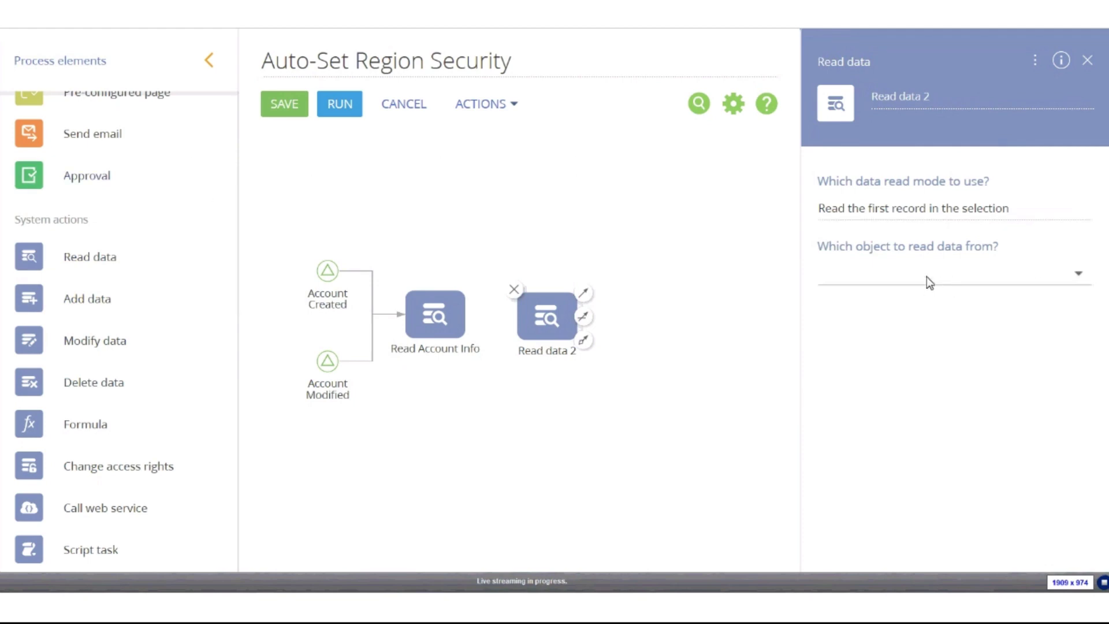
- Set Read data 2 to read from the Region Lookup object
{"action": "left_click", "coordinate": [1008, 283]}
{"action": "type", "text": "region"}
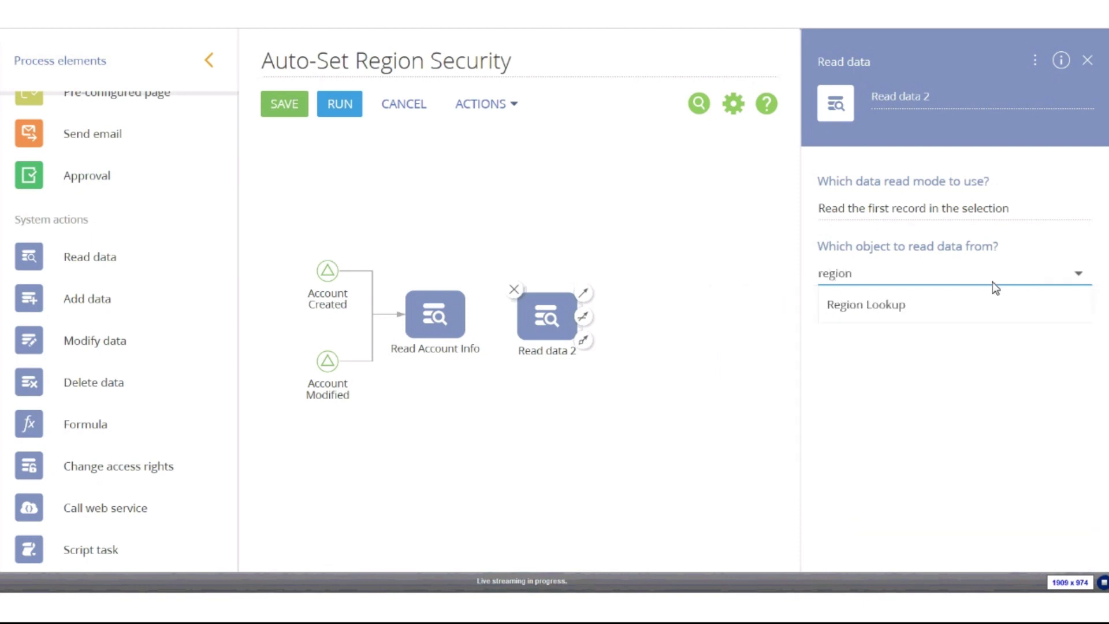
{"action": "left_click", "coordinate": [977, 303]}
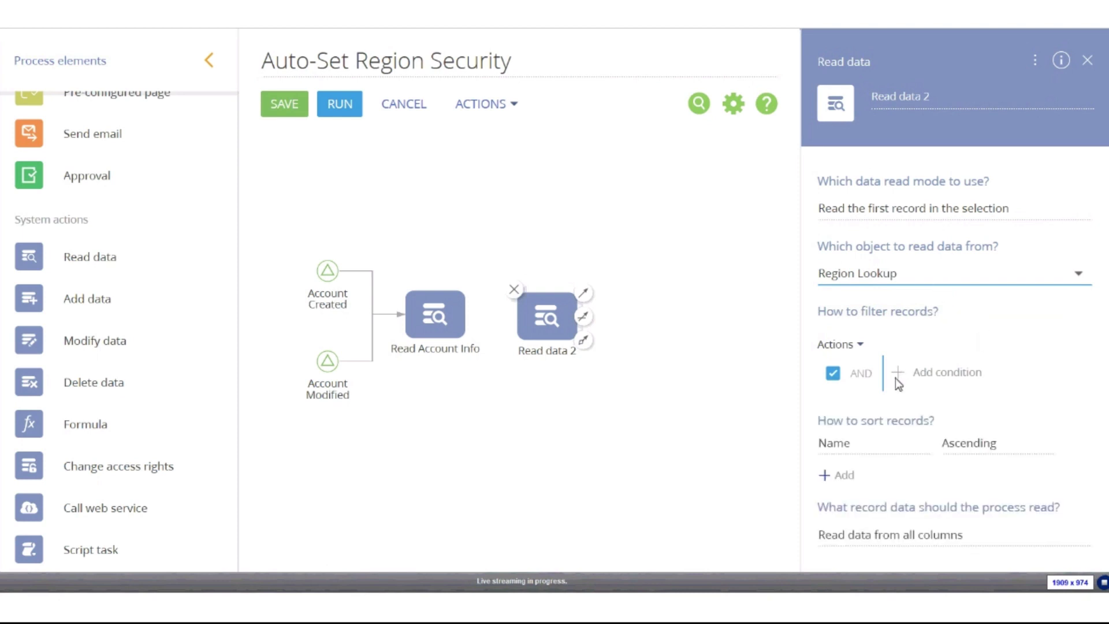
- Filter the Region Lookup read on Id equal to Read Account Info's Region value
{"action": "left_click", "coordinate": [932, 373]}
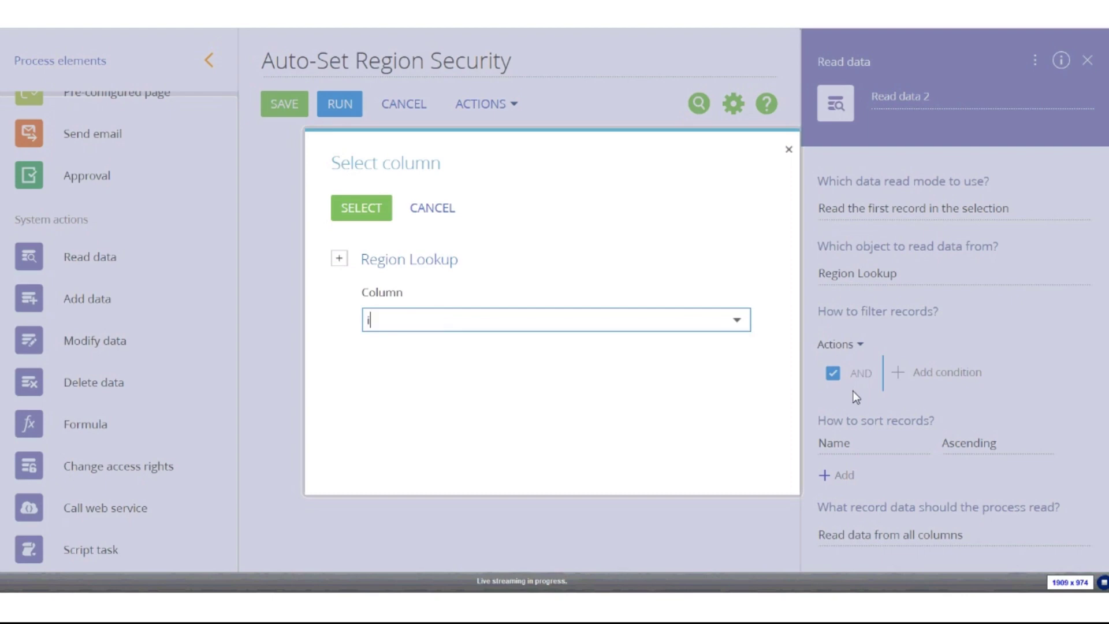
{"action": "type", "text": "id"}
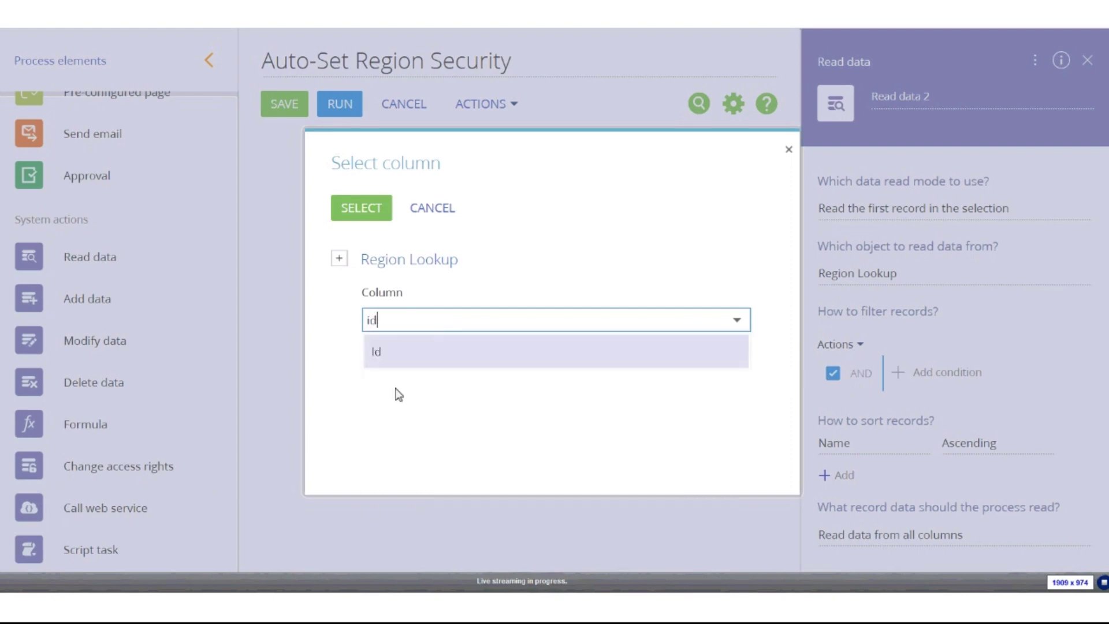
{"action": "left_click", "coordinate": [427, 351]}
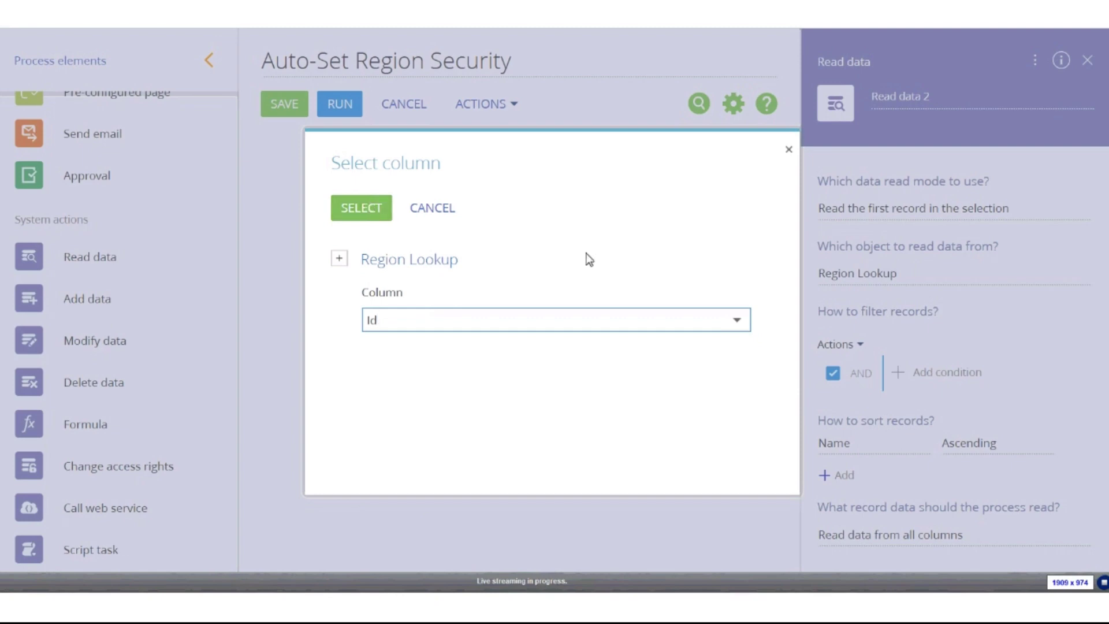
{"action": "left_click", "coordinate": [350, 214]}
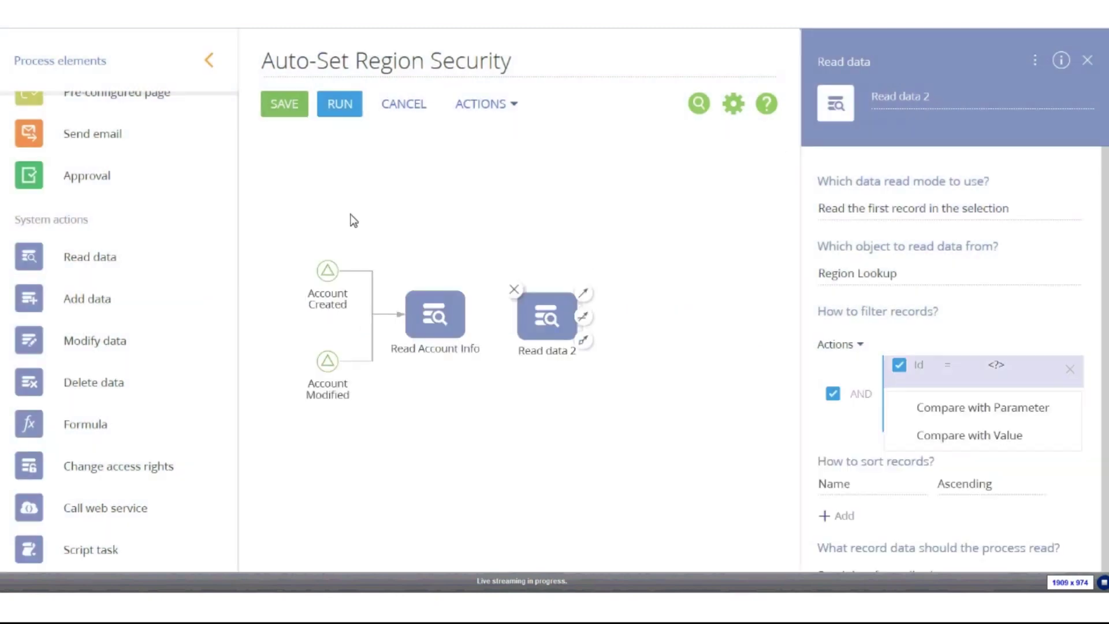
{"action": "left_click", "coordinate": [999, 417]}
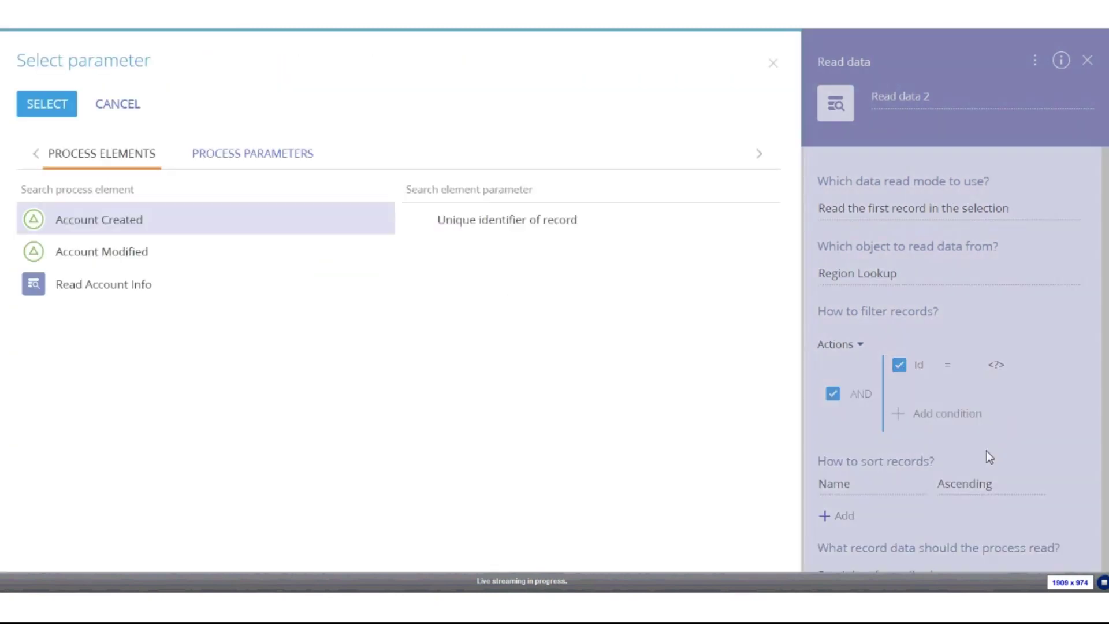
{"action": "left_click", "coordinate": [122, 295]}
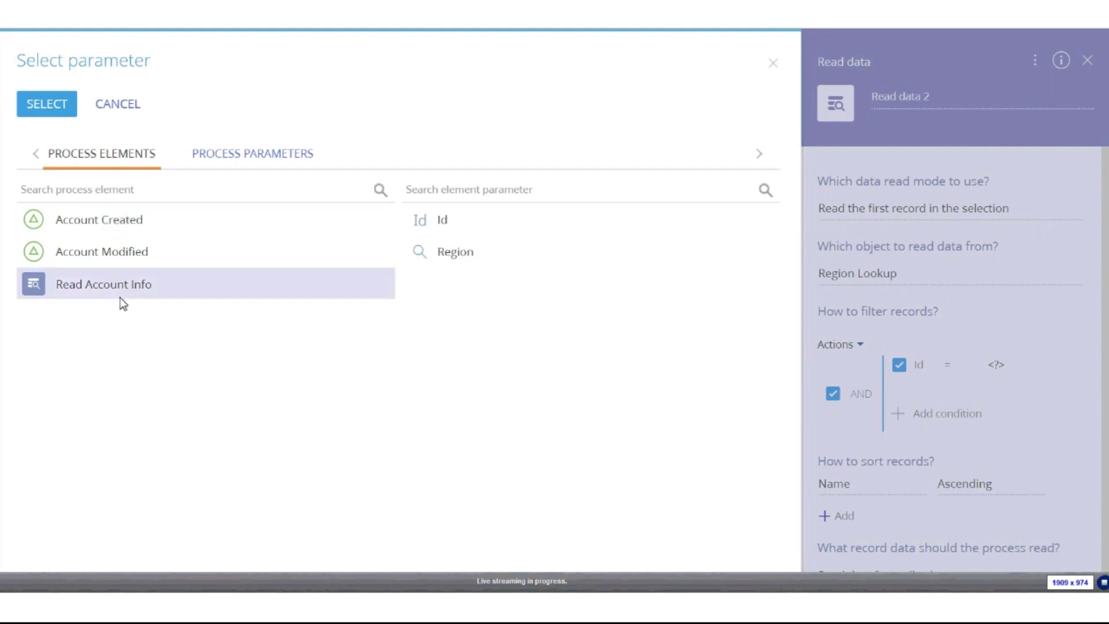
{"action": "double_click", "coordinate": [453, 259]}
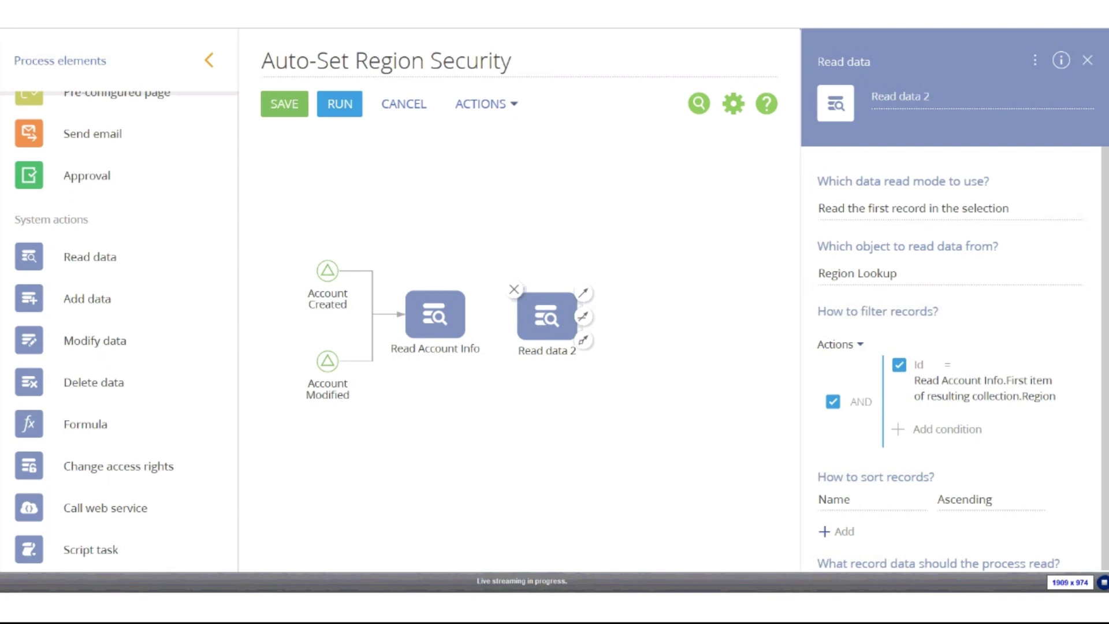
- Set Read data 2 to read only the Organizational Roles column and save the selection
{"action": "scroll", "coordinate": [1063, 312], "scroll_direction": "down", "scroll_amount": 1}
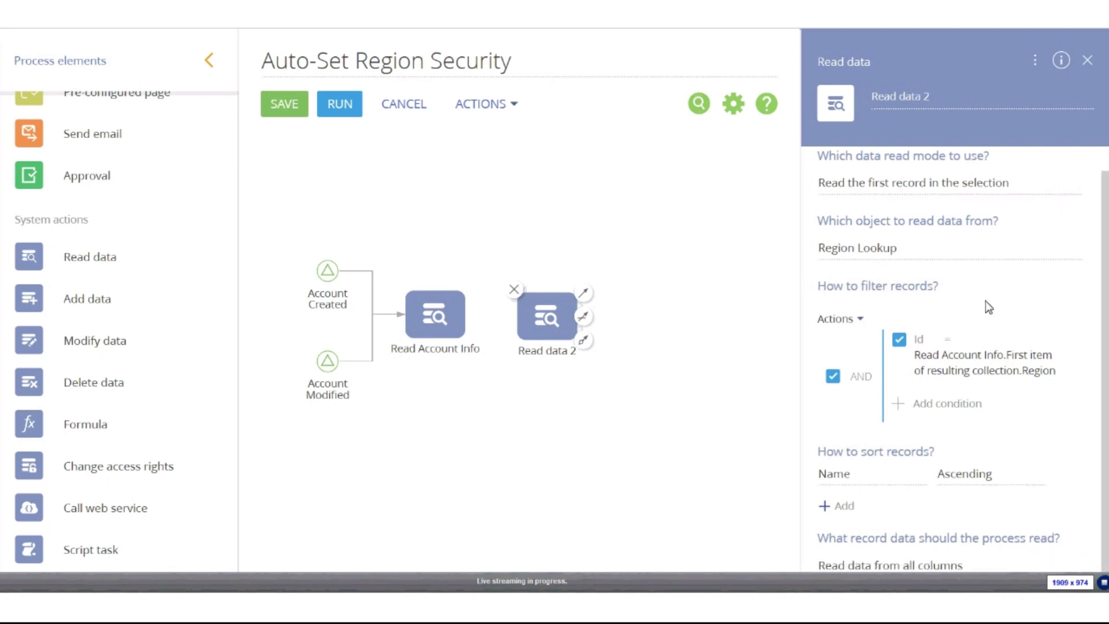
{"action": "scroll", "coordinate": [984, 557], "scroll_direction": "up", "scroll_amount": 1}
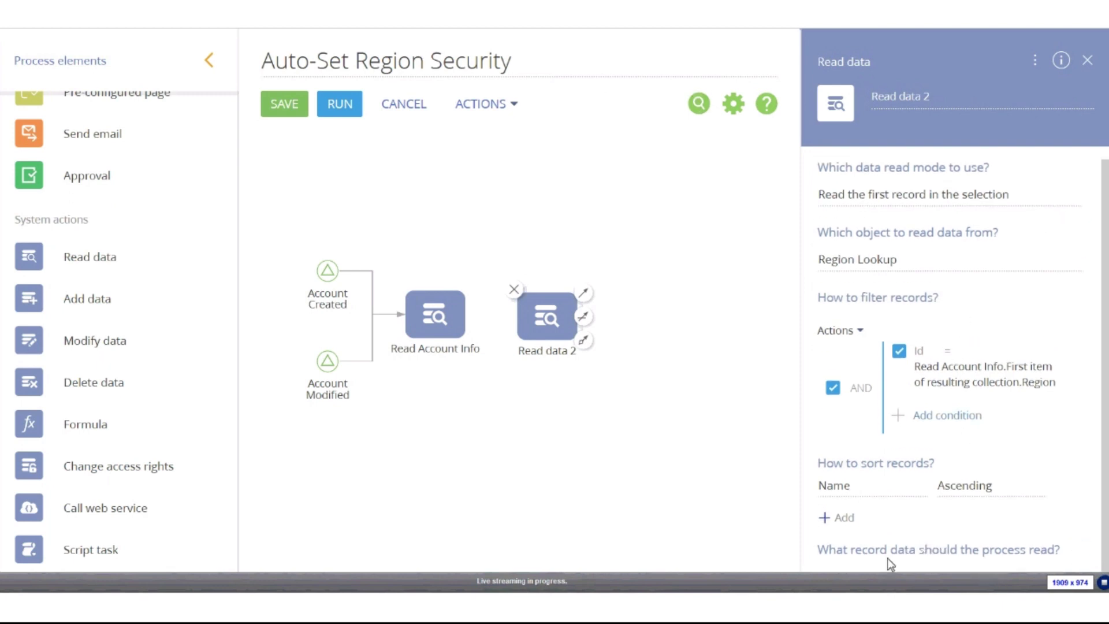
{"action": "scroll", "coordinate": [890, 563], "scroll_direction": "down", "scroll_amount": 1}
{"action": "left_click", "coordinate": [929, 566]}
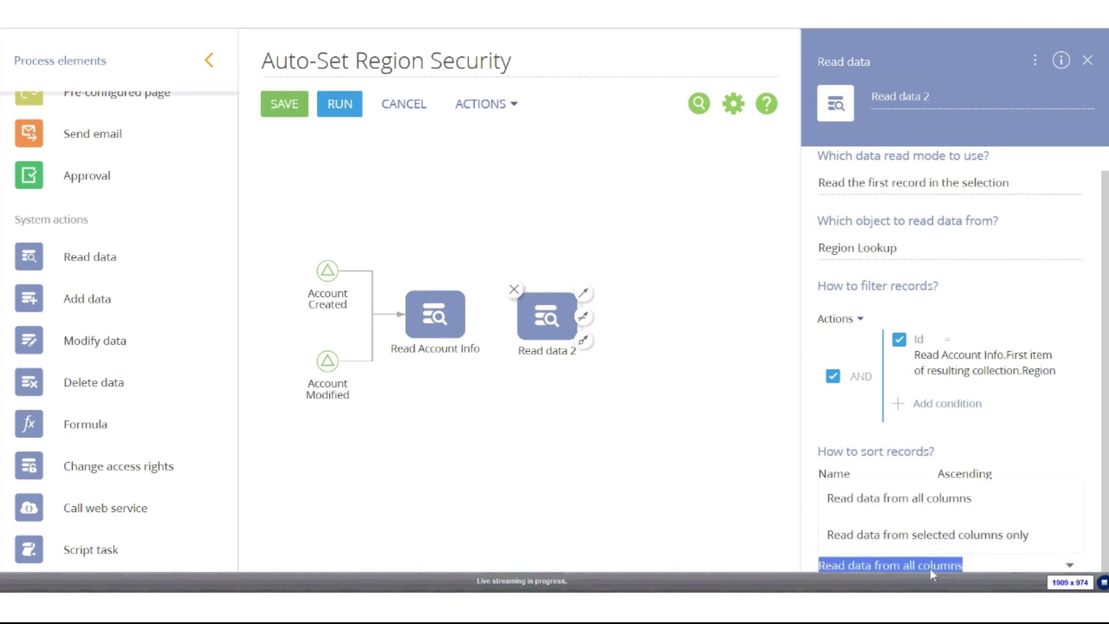
{"action": "left_click", "coordinate": [911, 536]}
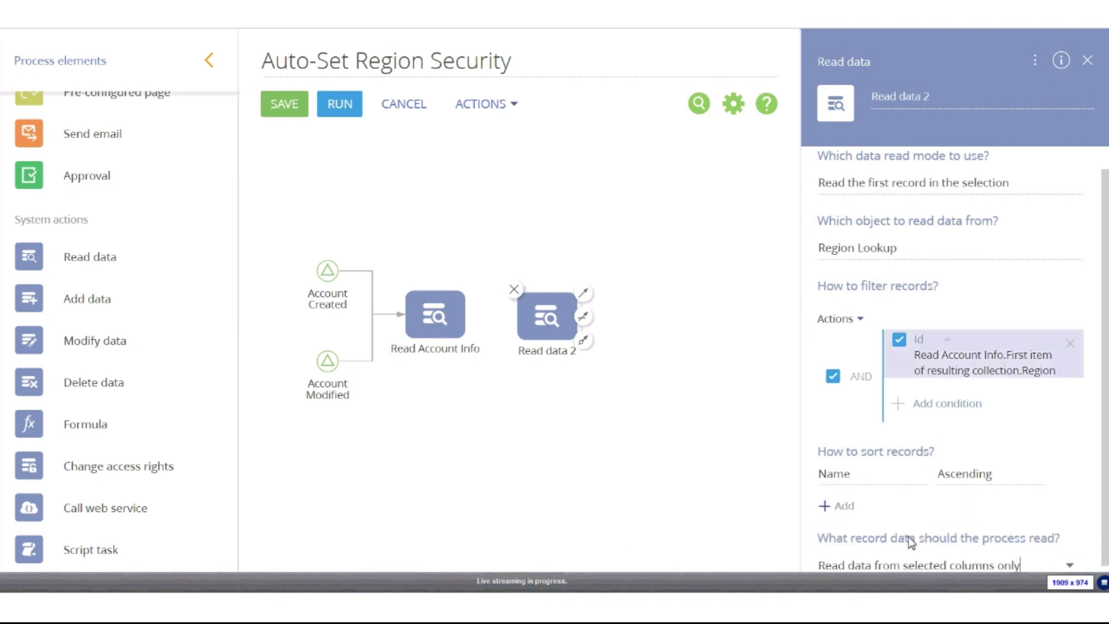
{"action": "scroll", "coordinate": [911, 540], "scroll_direction": "down", "scroll_amount": 2}
{"action": "left_click", "coordinate": [880, 572]}
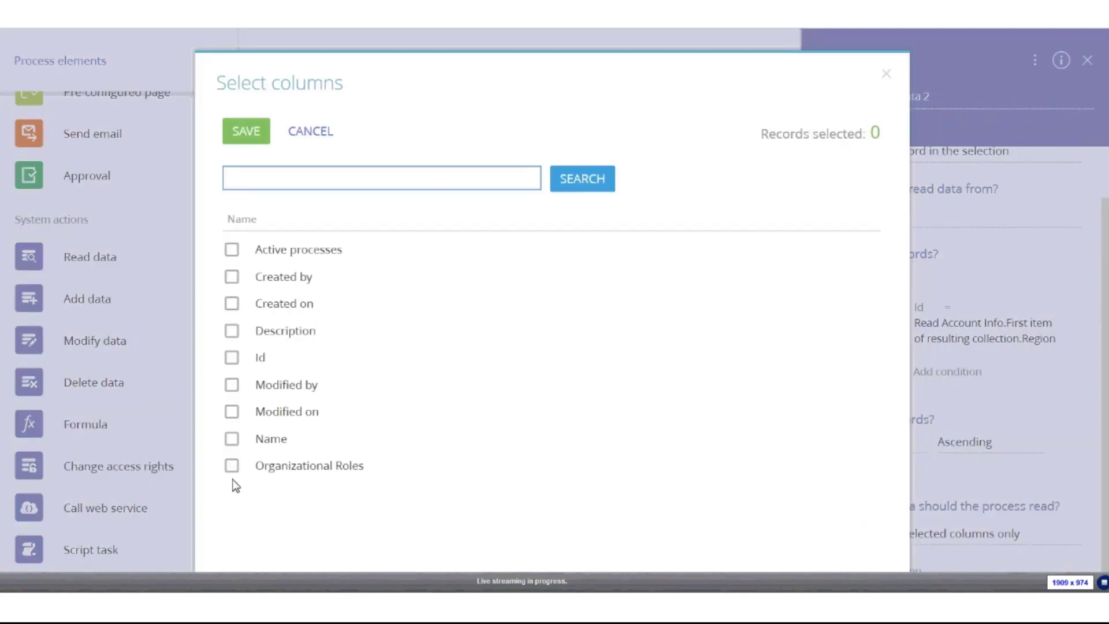
{"action": "left_click", "coordinate": [232, 467]}
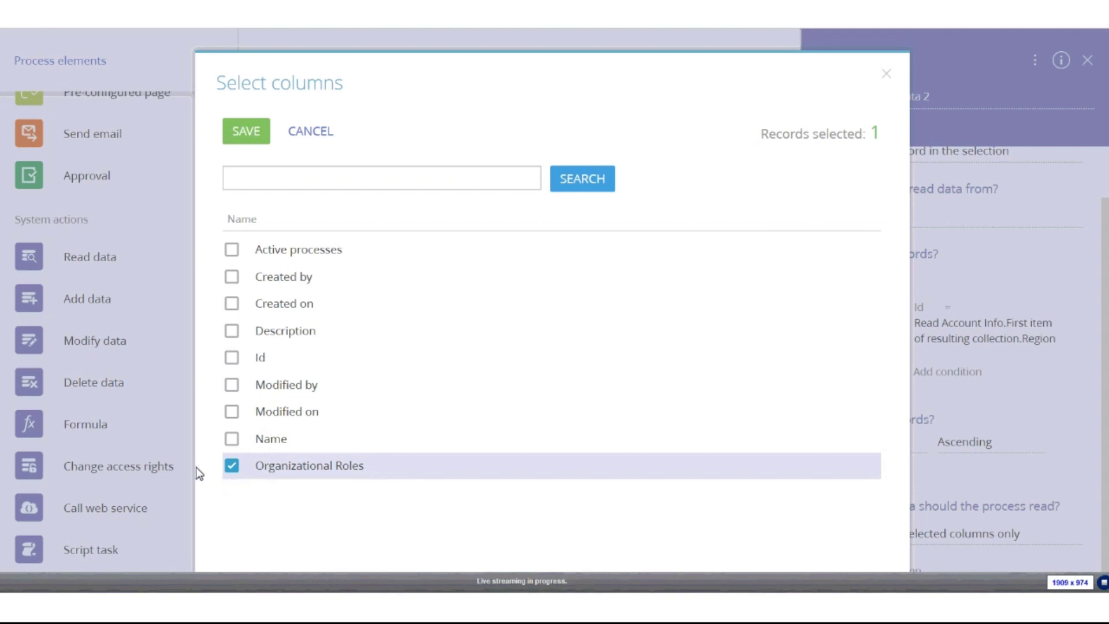
{"action": "left_click", "coordinate": [247, 132]}
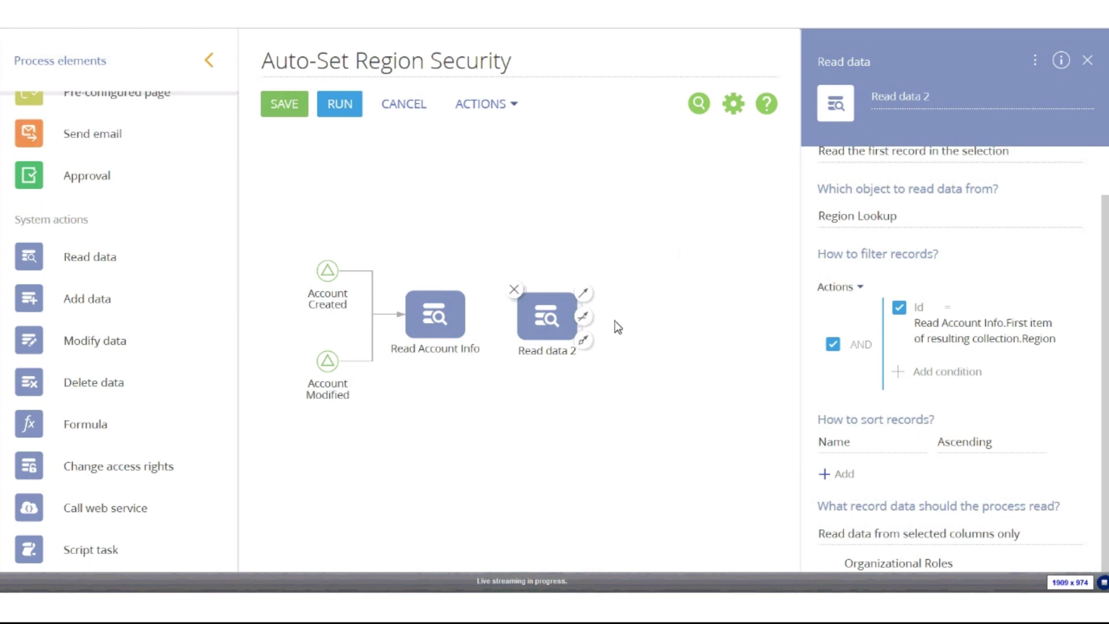
- Rename the second read element to 'Read Region Lookup'
{"action": "left_click_drag", "start_coordinate": [549, 317], "coordinate": [549, 315]}
{"action": "triple_click", "coordinate": [989, 95]}
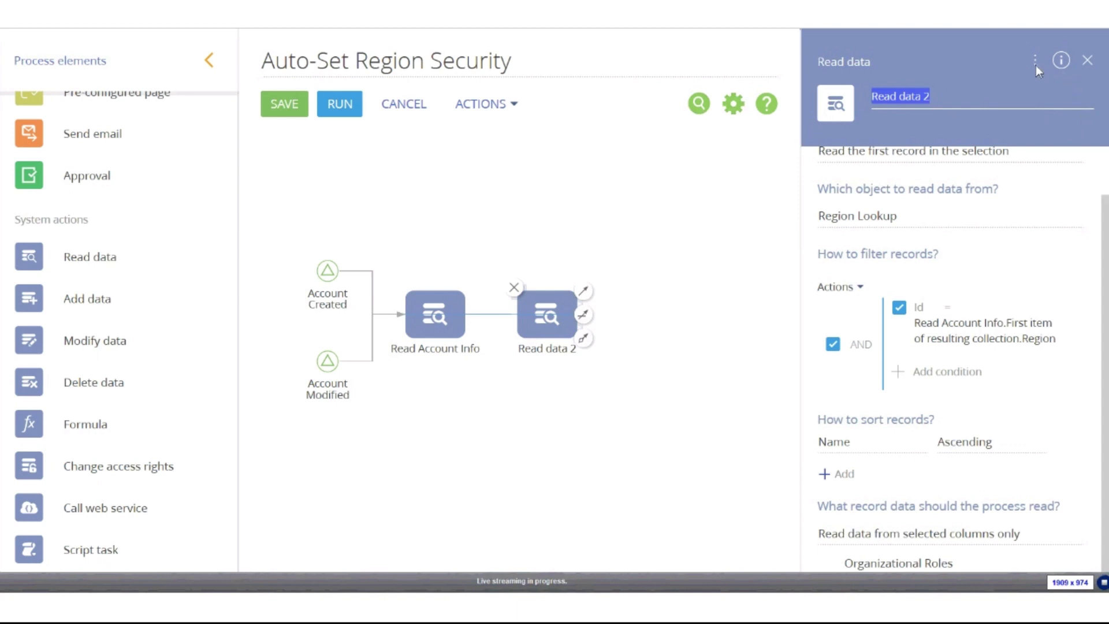
{"action": "type", "text": "Read Reg"}
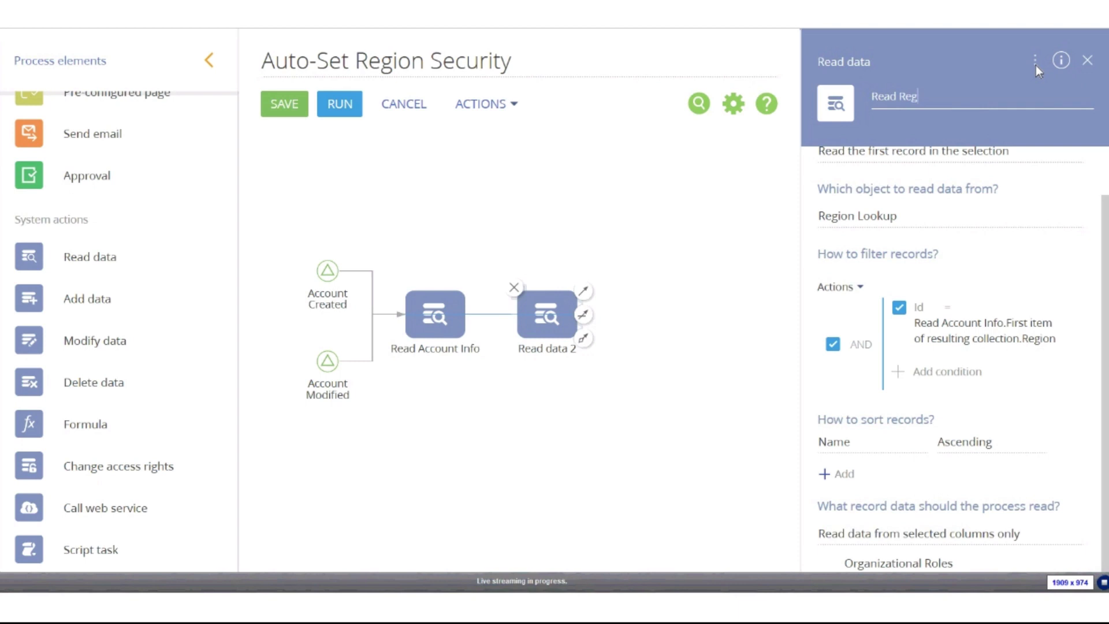
{"action": "type", "text": "ion Lookup"}
{"action": "left_click", "coordinate": [613, 253]}
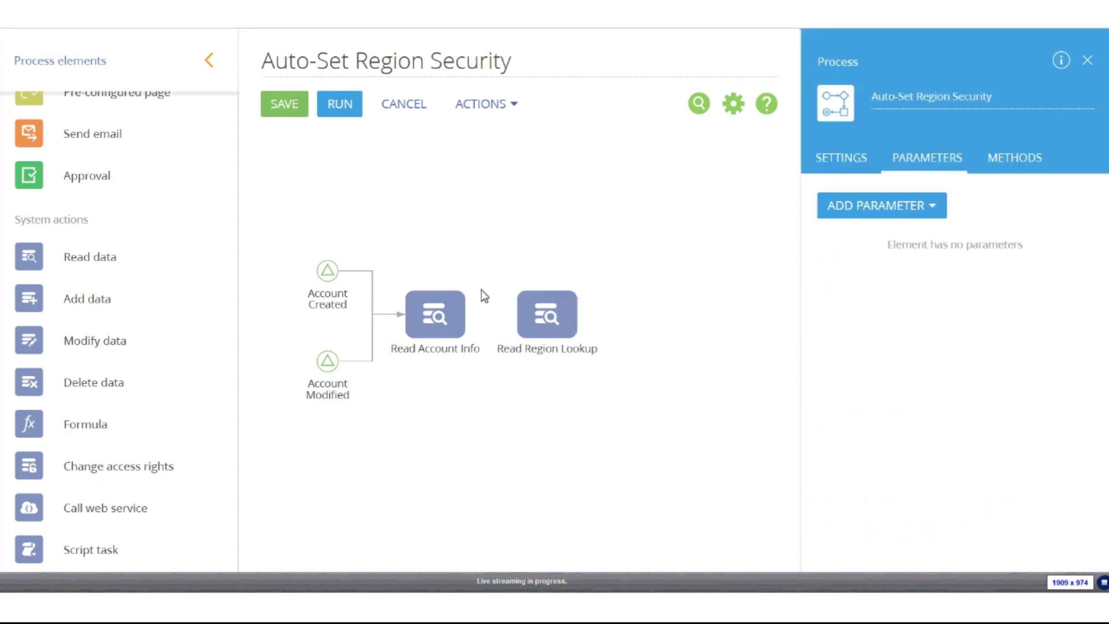
- Draw a sequence flow from Read Account Info to Read Region Lookup
{"action": "left_click", "coordinate": [425, 318]}
{"action": "left_click_drag", "start_coordinate": [475, 307], "coordinate": [546, 315]}
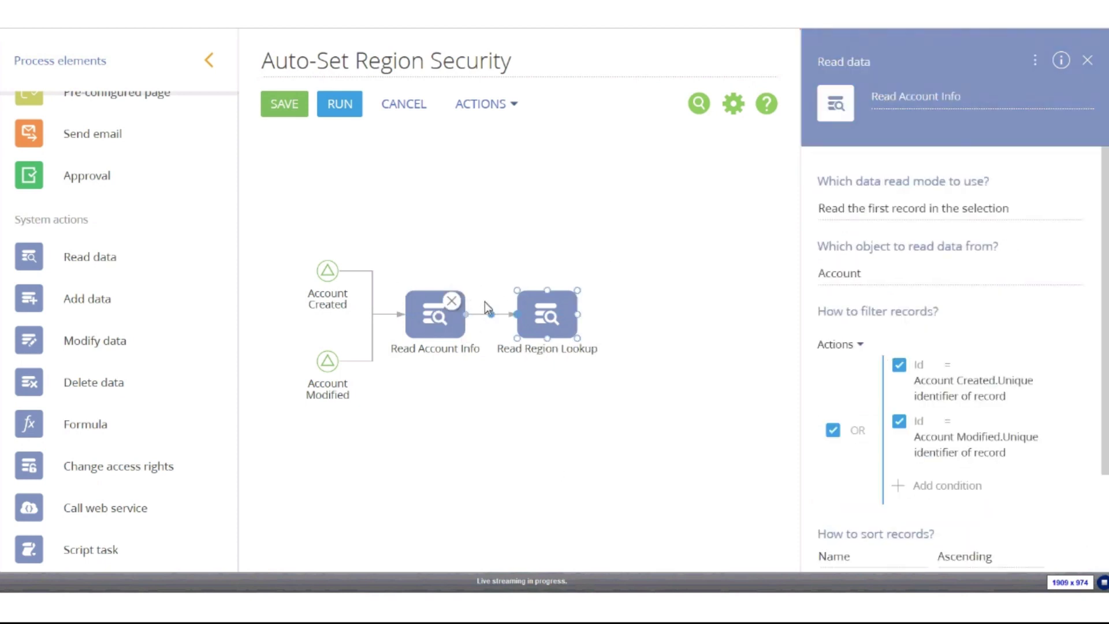
{"action": "left_click", "coordinate": [520, 317]}
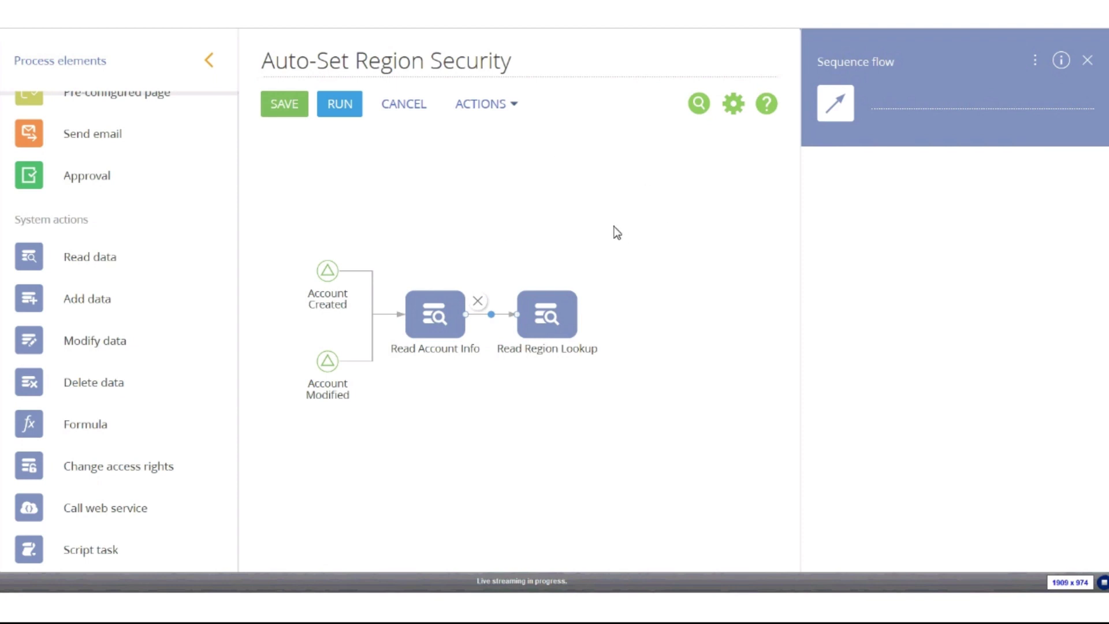
{"action": "left_click", "coordinate": [528, 185]}
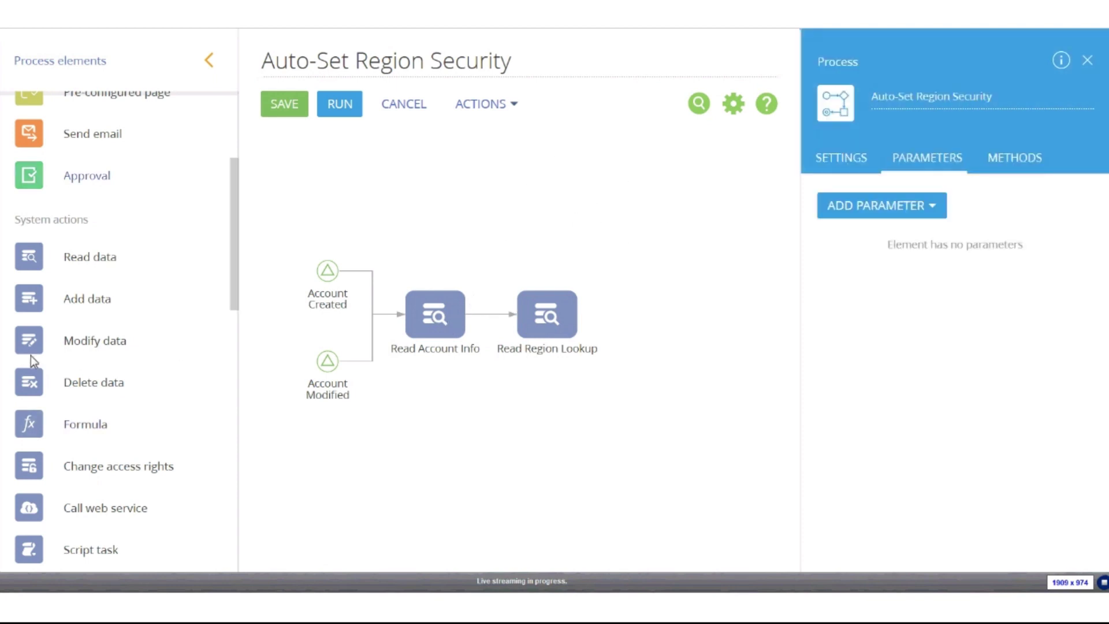
- Place a Change access rights element to the right of Read Region Lookup
{"action": "scroll", "coordinate": [110, 295], "scroll_direction": "down", "scroll_amount": 2}
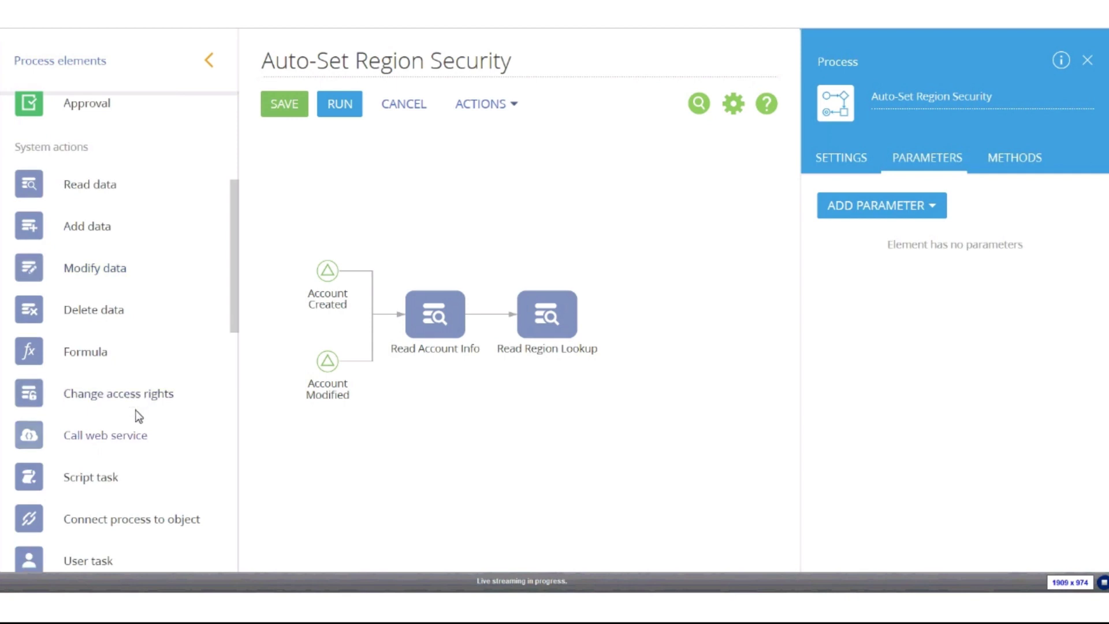
{"action": "scroll", "coordinate": [93, 375], "scroll_direction": "down", "scroll_amount": 1}
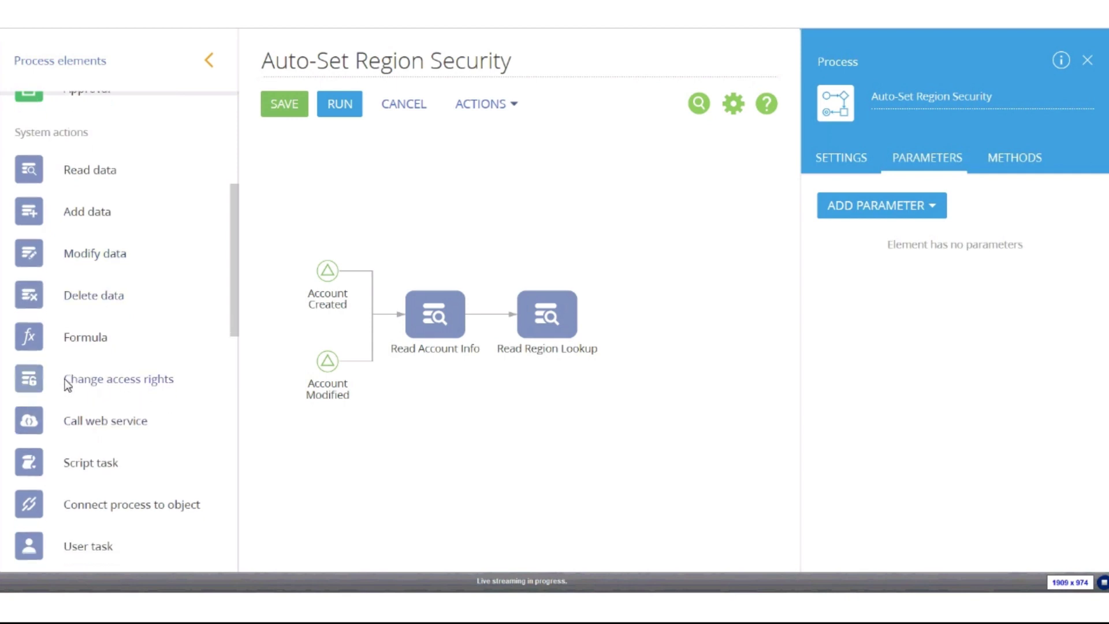
{"action": "left_click_drag", "start_coordinate": [29, 378], "coordinate": [664, 323]}
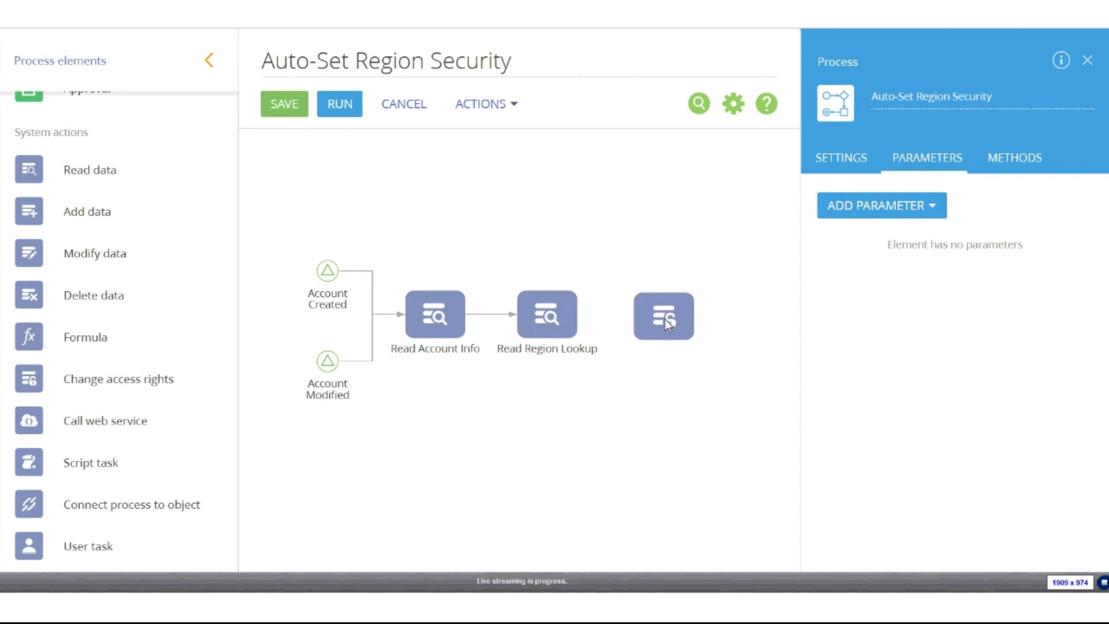
{"action": "left_click_drag", "start_coordinate": [662, 320], "coordinate": [662, 319]}
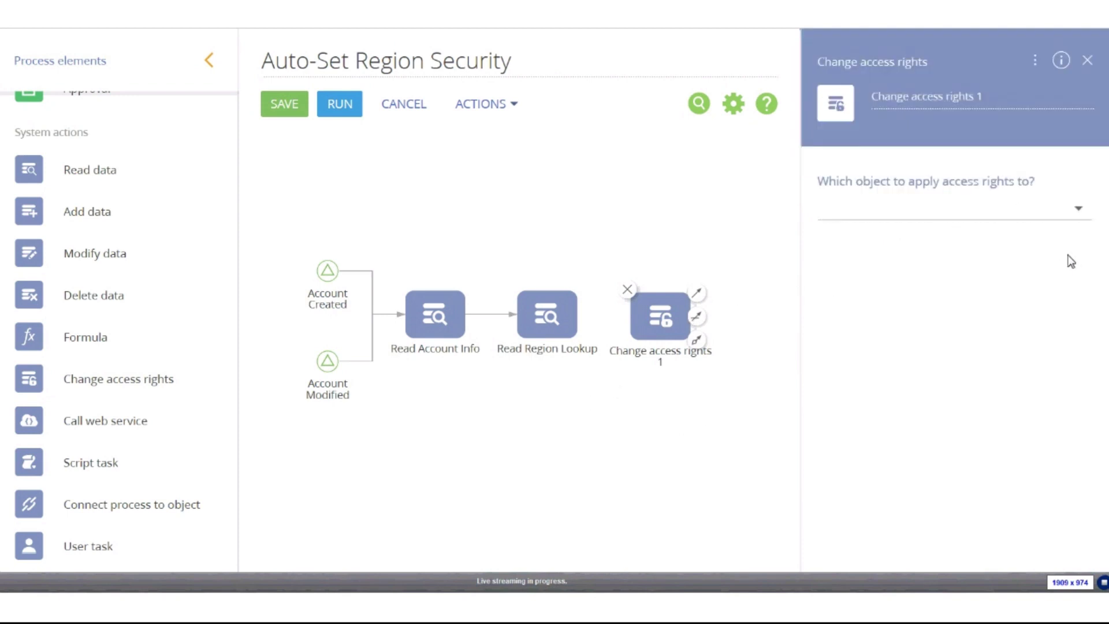
- Set Change access rights 1 to apply rights to the Account object
{"action": "left_click", "coordinate": [1028, 210]}
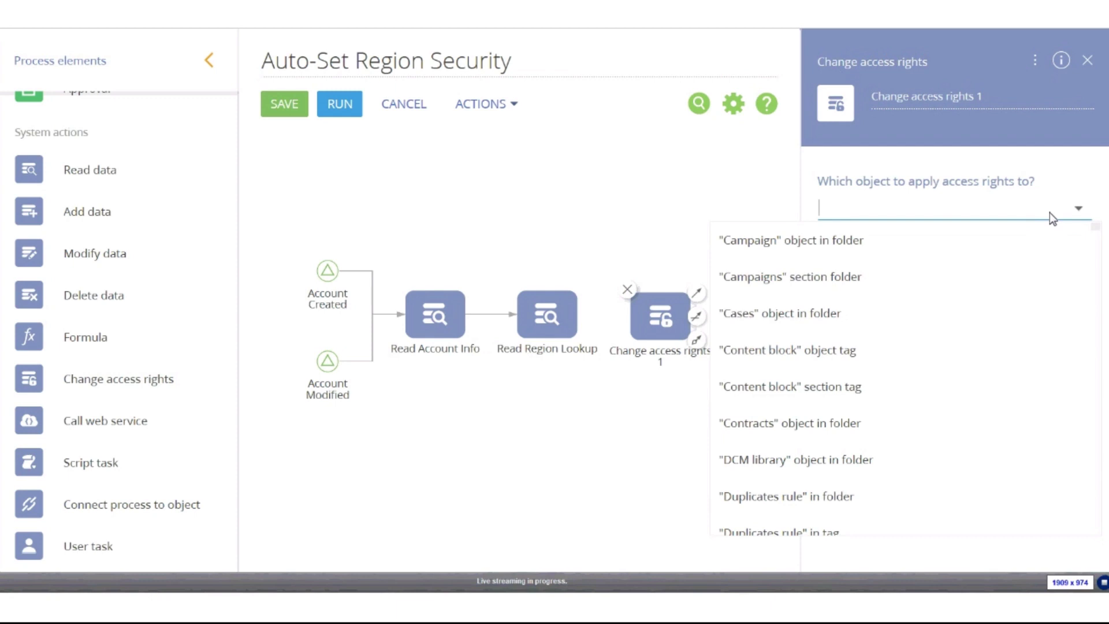
{"action": "type", "text": "acc"}
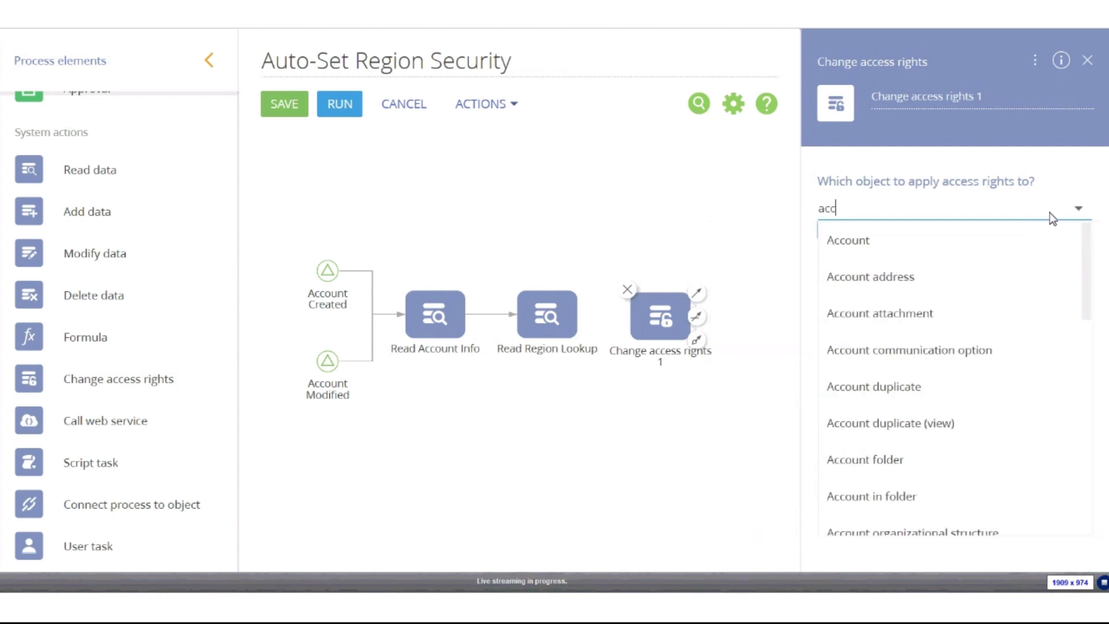
{"action": "left_click", "coordinate": [850, 234]}
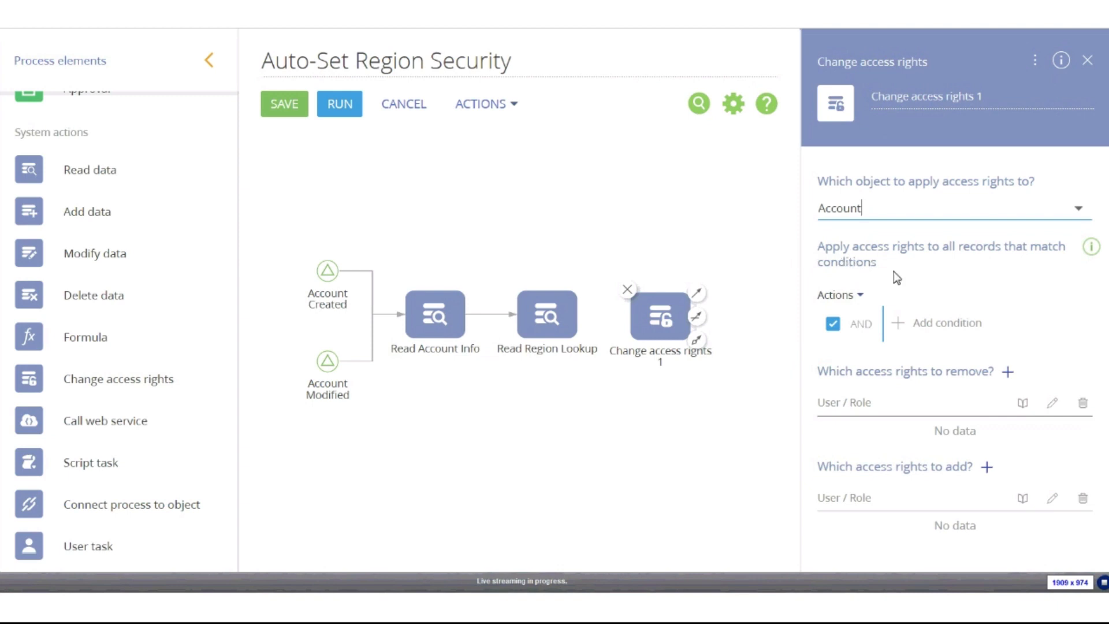
- Add a filter condition so the account Id equals the Id parameter from Read Account Info
{"action": "left_click", "coordinate": [927, 328]}
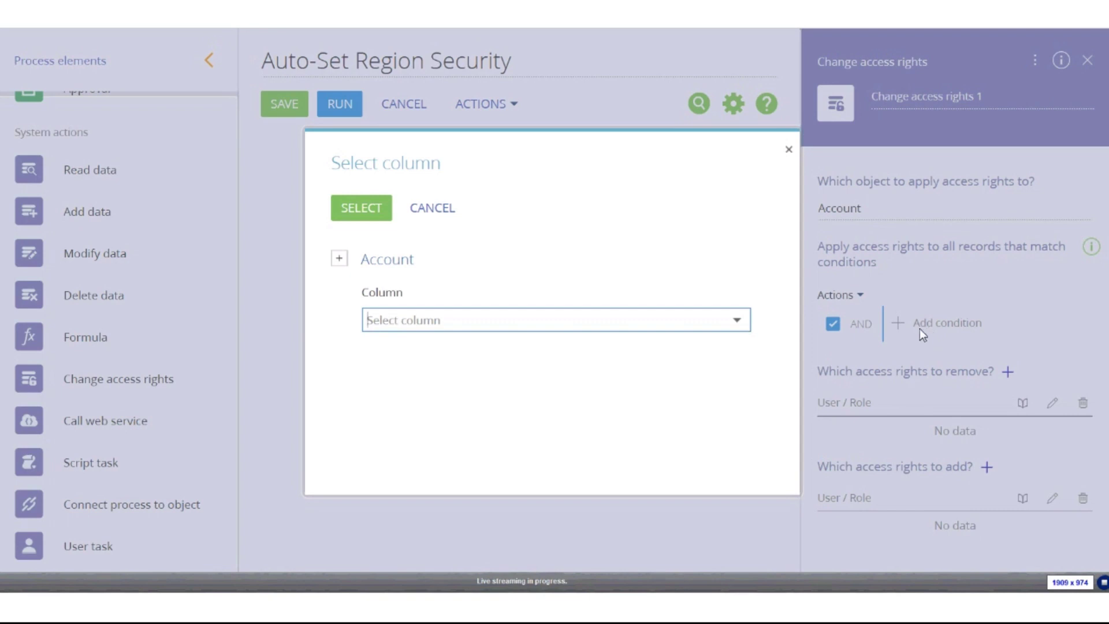
{"action": "type", "text": "id"}
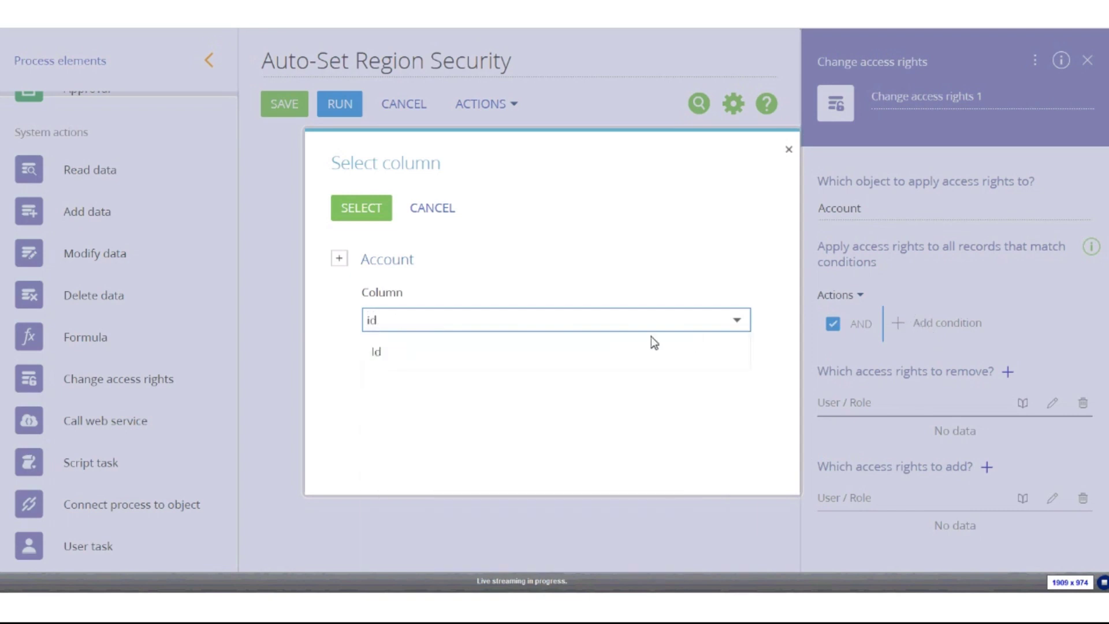
{"action": "left_click", "coordinate": [388, 341]}
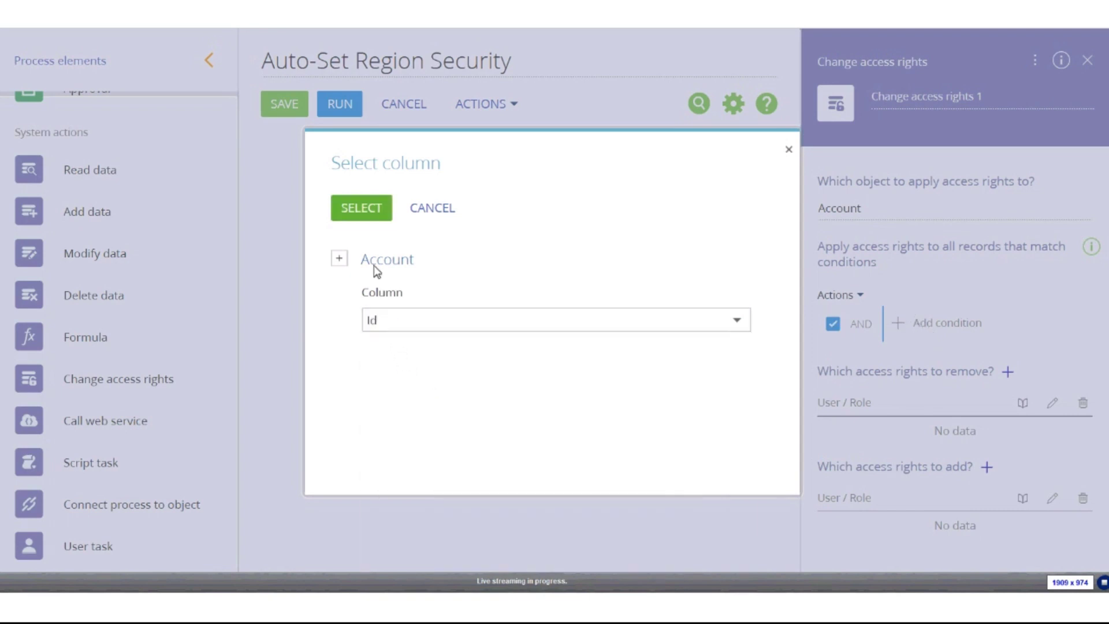
{"action": "left_click", "coordinate": [362, 217]}
{"action": "left_click", "coordinate": [1012, 357]}
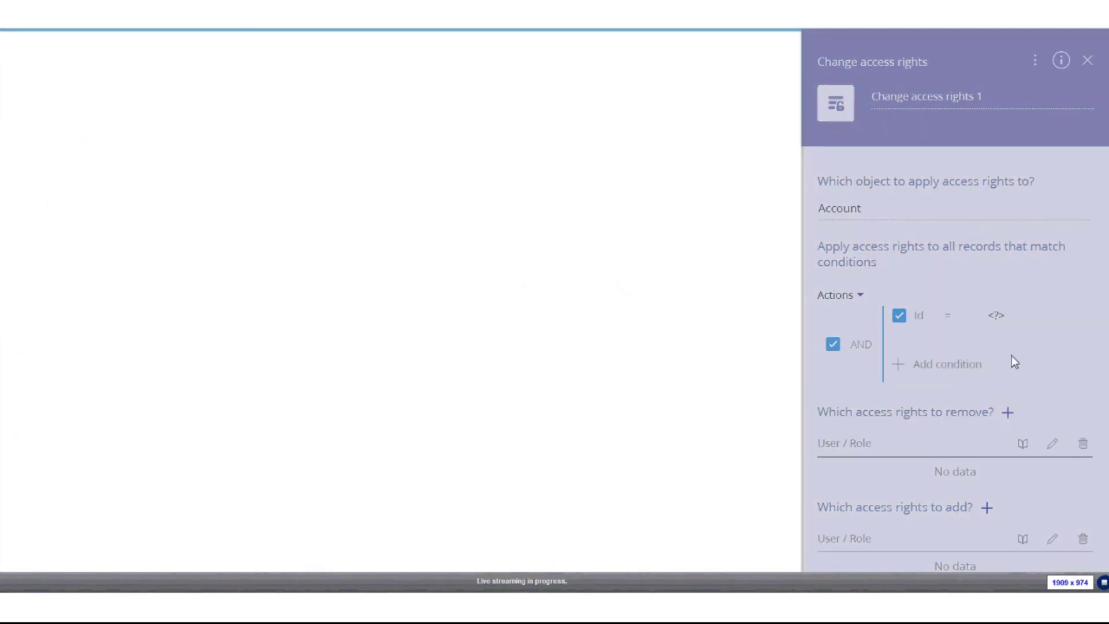
{"action": "left_click", "coordinate": [76, 286]}
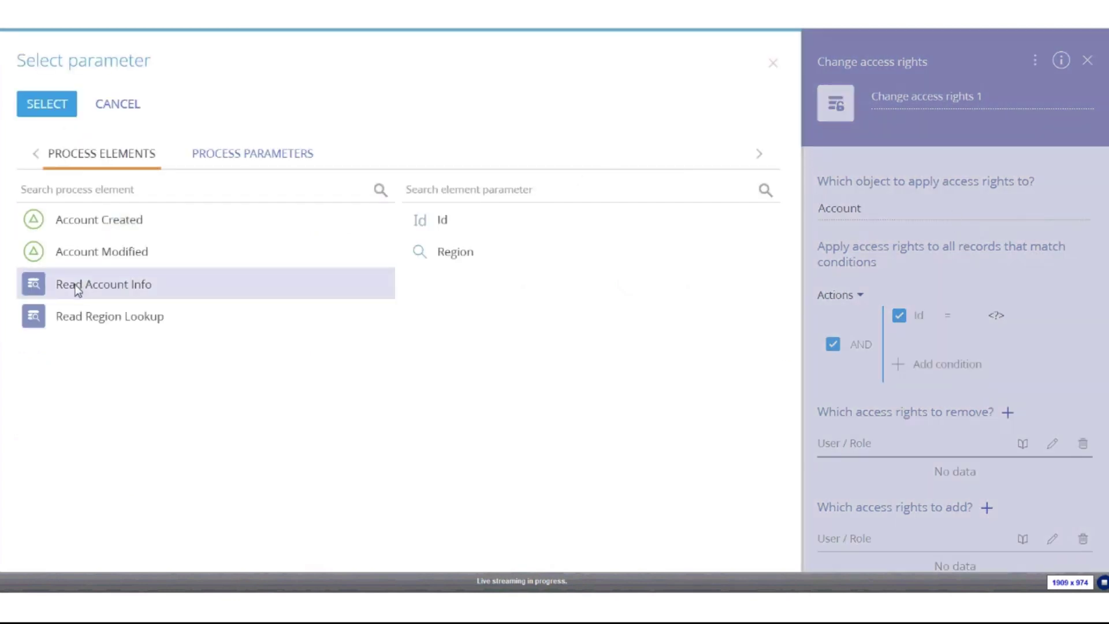
{"action": "double_click", "coordinate": [422, 228]}
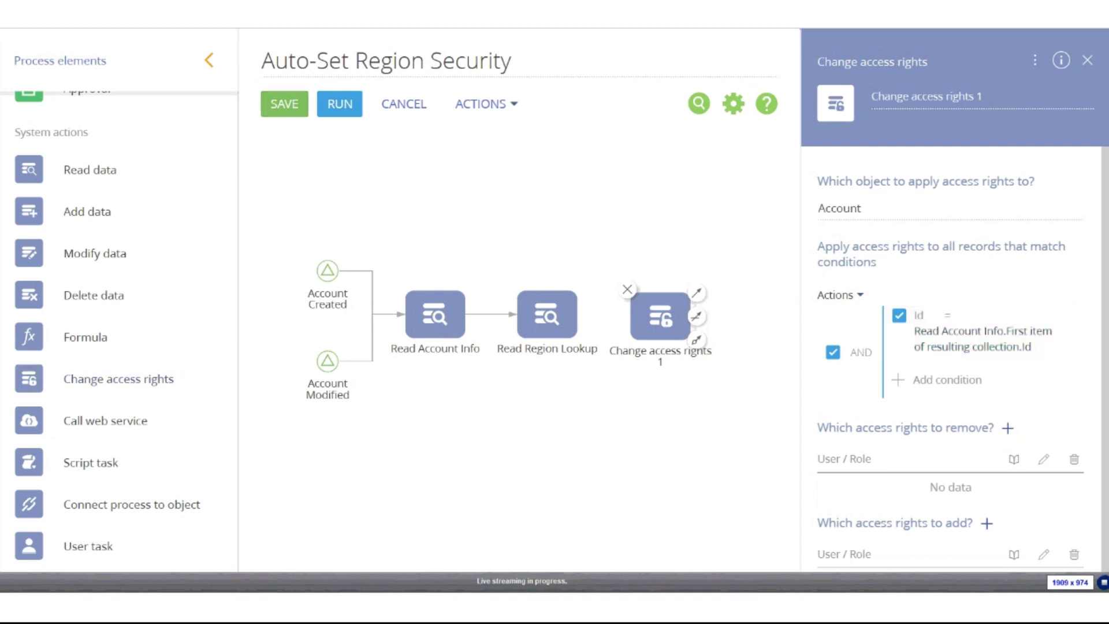
{"action": "scroll", "coordinate": [1053, 310], "scroll_direction": "down", "scroll_amount": 1}
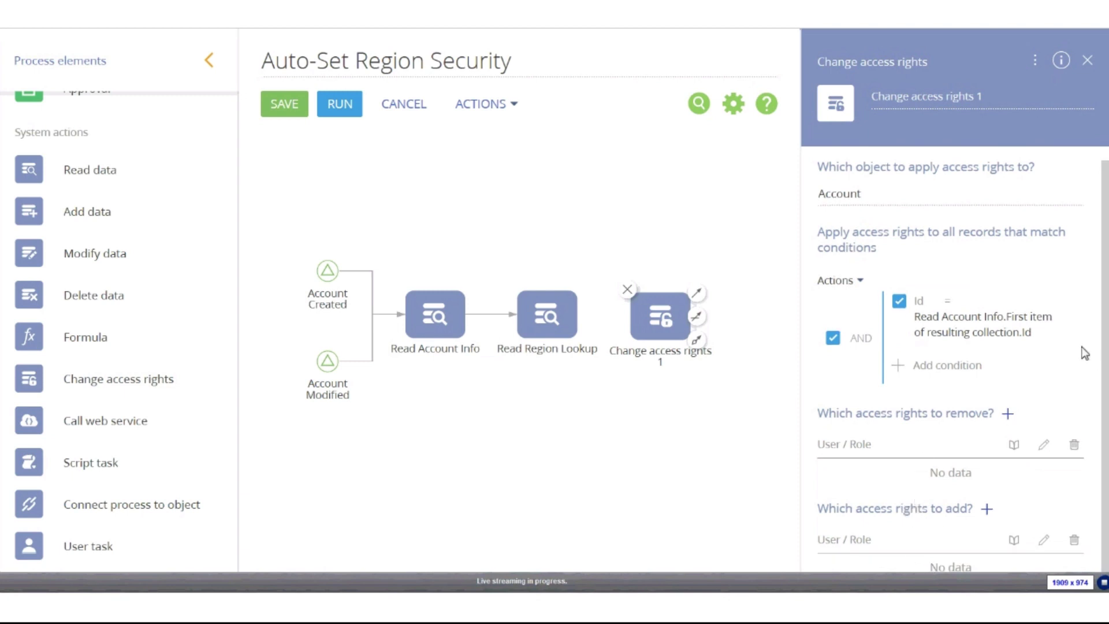
- Set the step to remove existing access rights for all roles and users
{"action": "left_click", "coordinate": [1008, 414]}
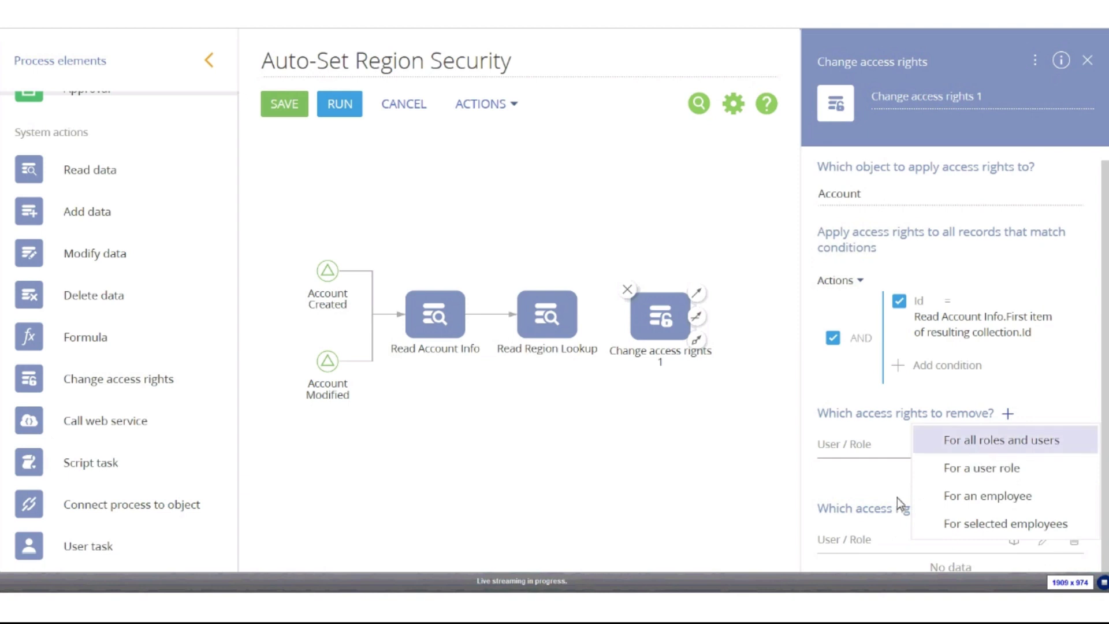
{"action": "left_click", "coordinate": [968, 449]}
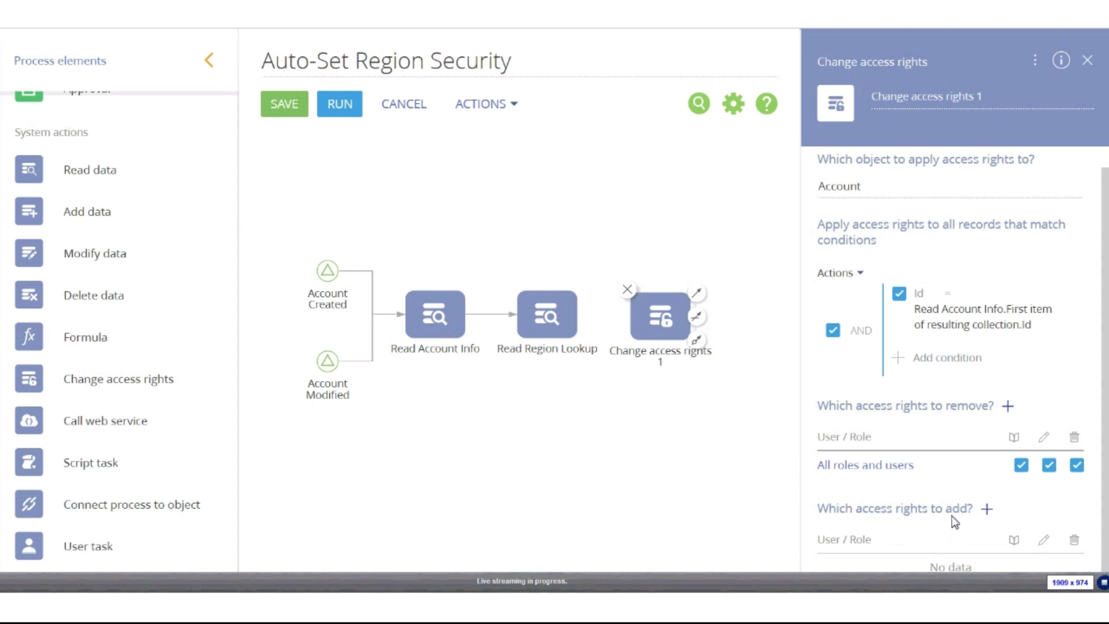
{"action": "left_click", "coordinate": [987, 509]}
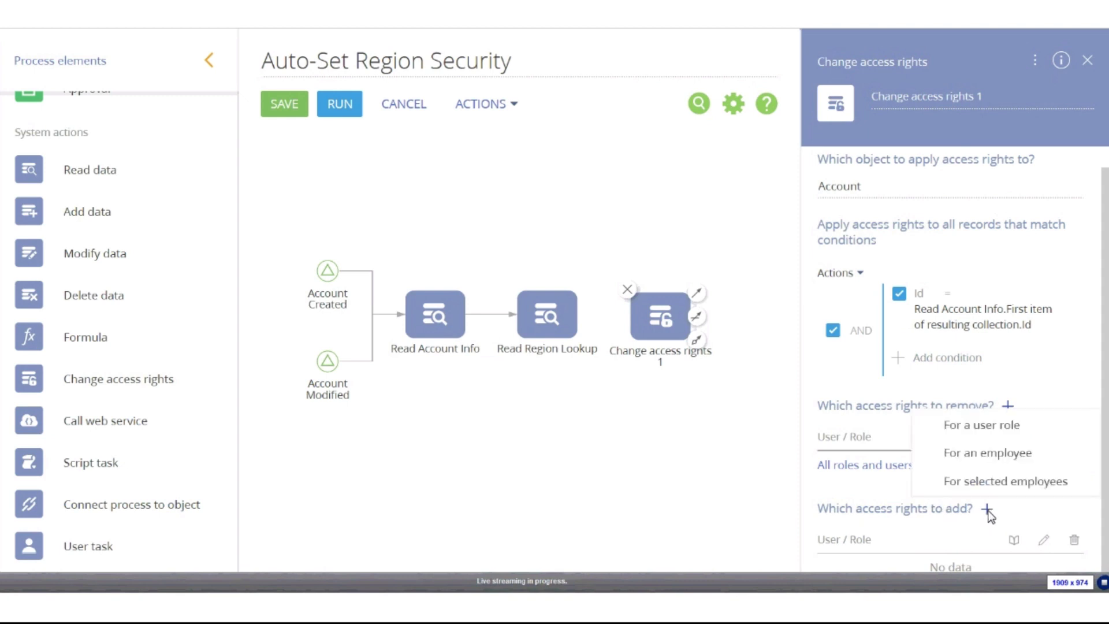
- Add rights for the role from Read Region Lookup's Organizational Roles result: read and edit, no delete
{"action": "left_click", "coordinate": [971, 425]}
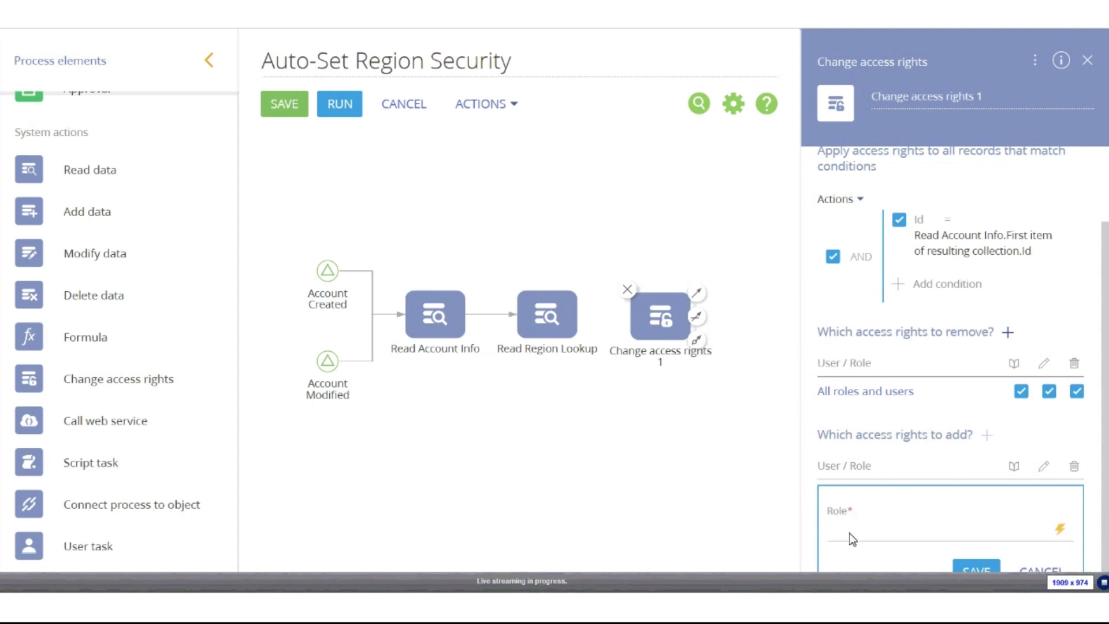
{"action": "left_click", "coordinate": [1057, 530]}
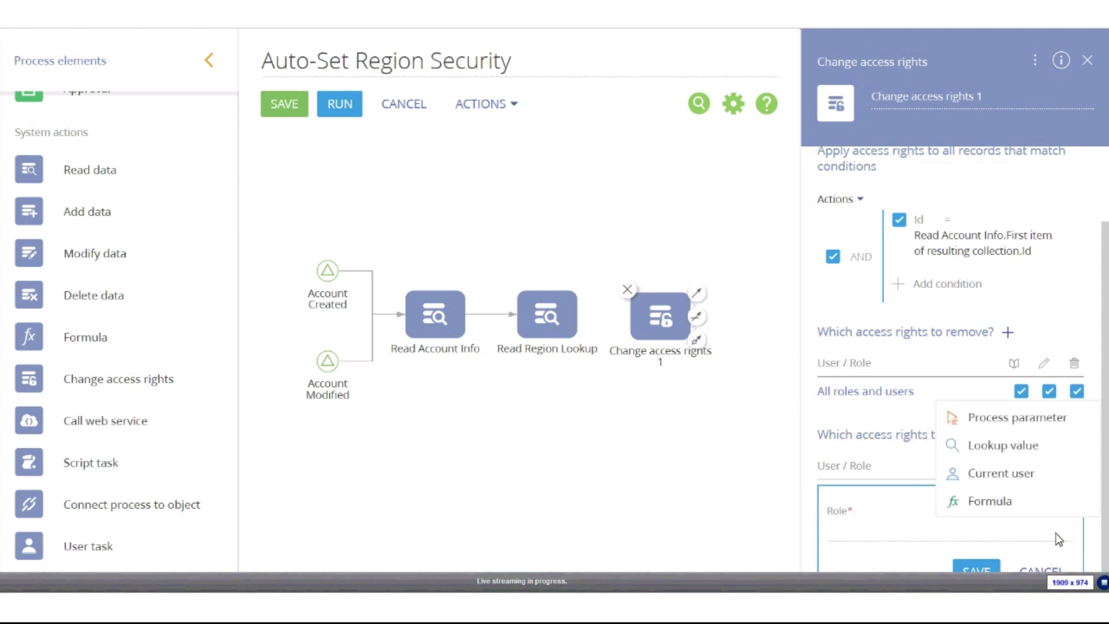
{"action": "left_click", "coordinate": [1001, 428]}
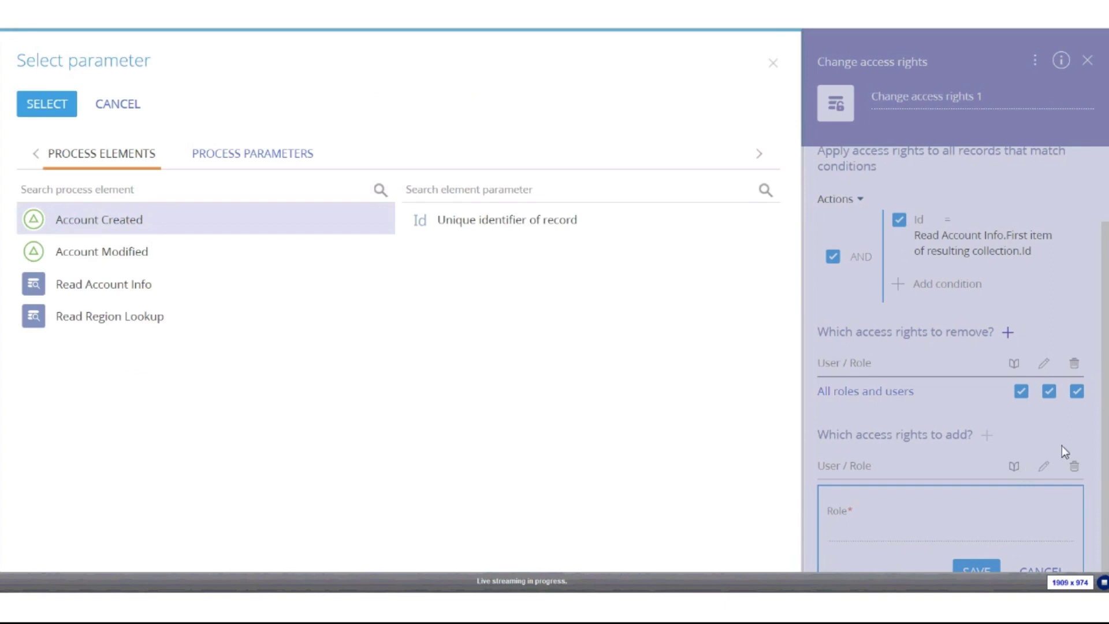
{"action": "left_click", "coordinate": [110, 319]}
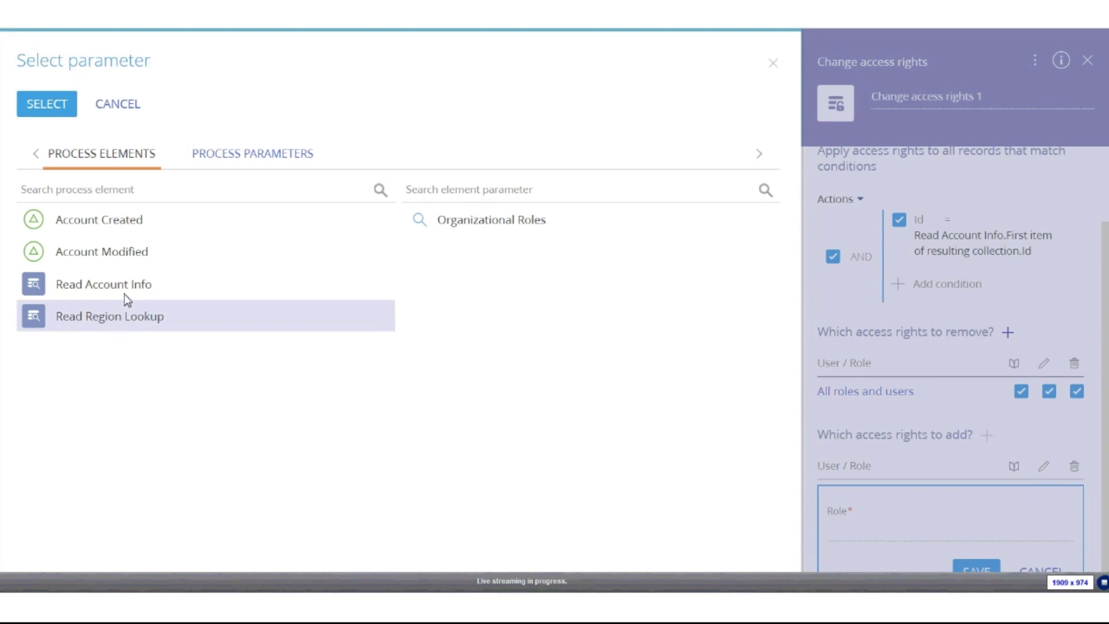
{"action": "double_click", "coordinate": [483, 220]}
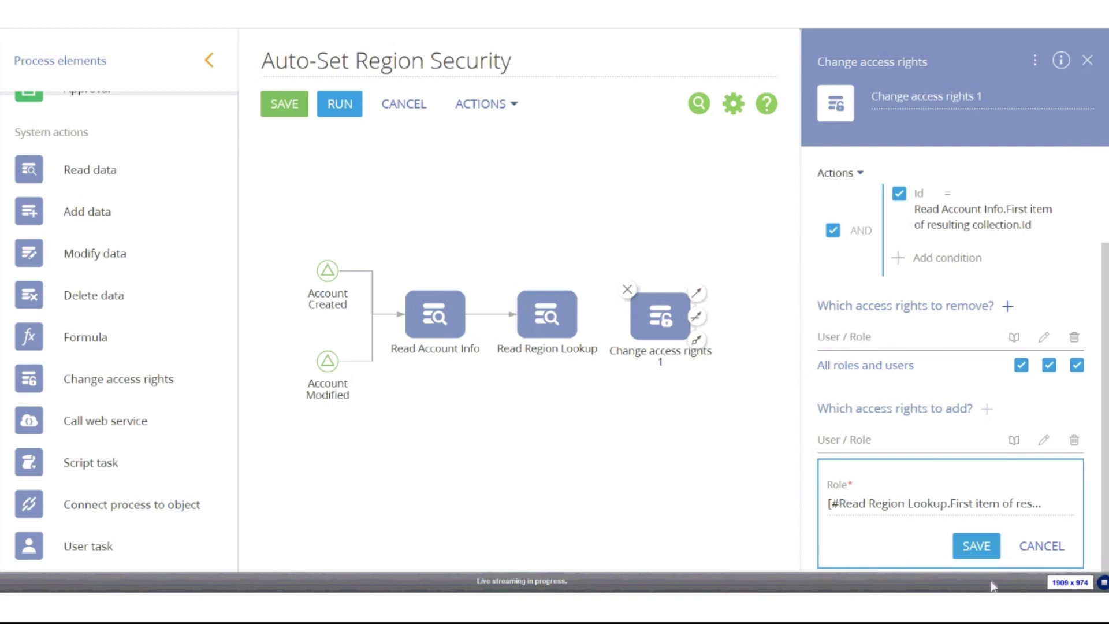
{"action": "left_click", "coordinate": [971, 547]}
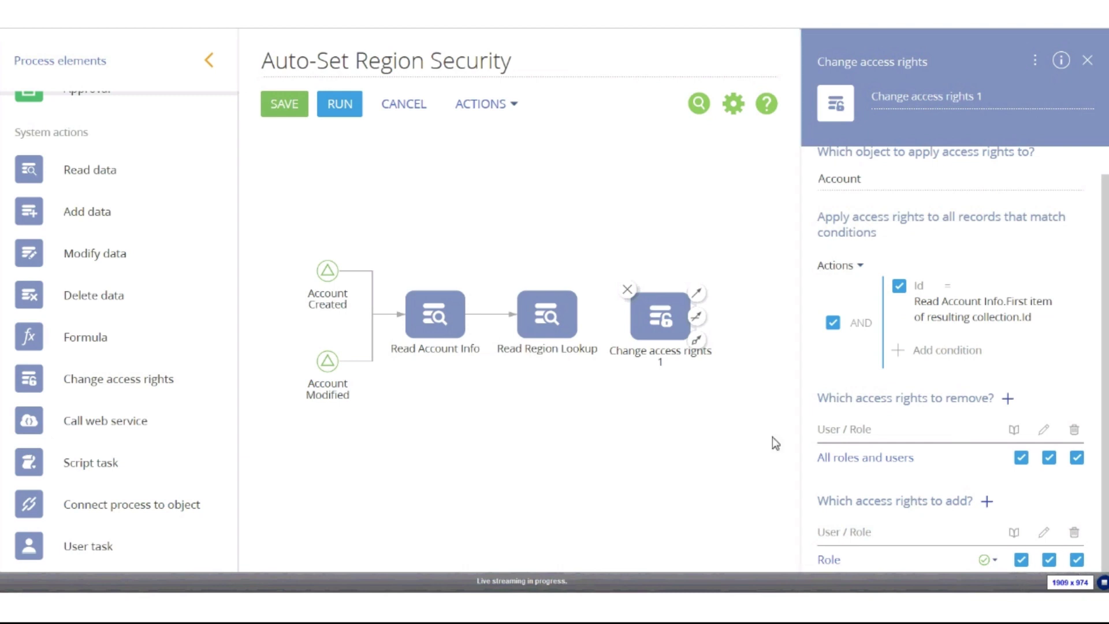
{"action": "left_click", "coordinate": [1078, 562]}
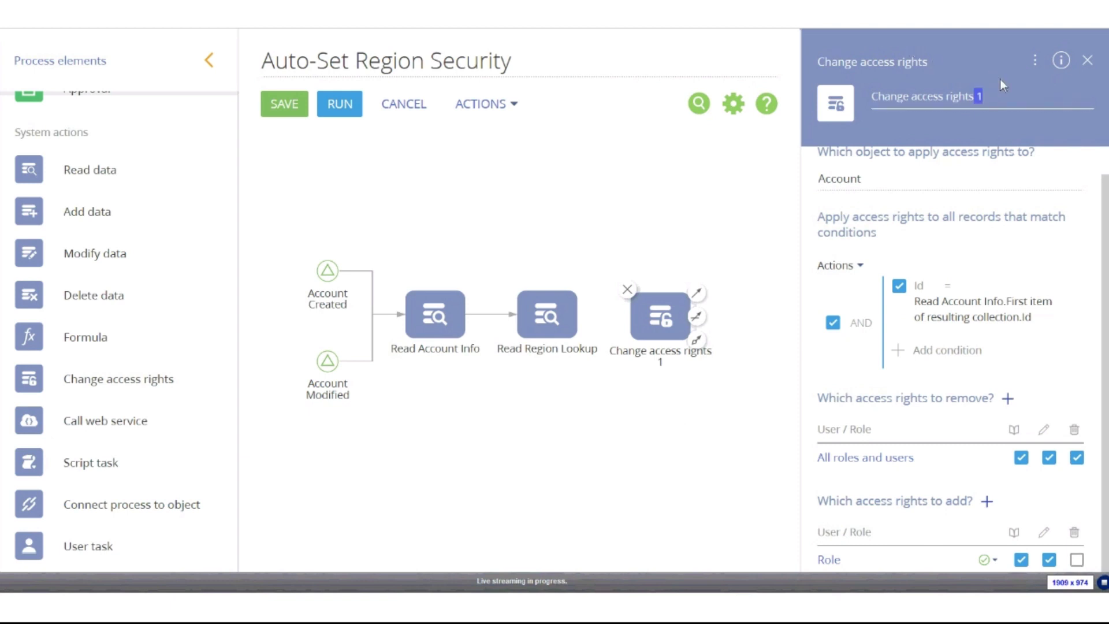
- Rename the access-rights step to 'Set Account Security'
{"action": "left_click", "coordinate": [984, 92]}
{"action": "type", "text": "S"}
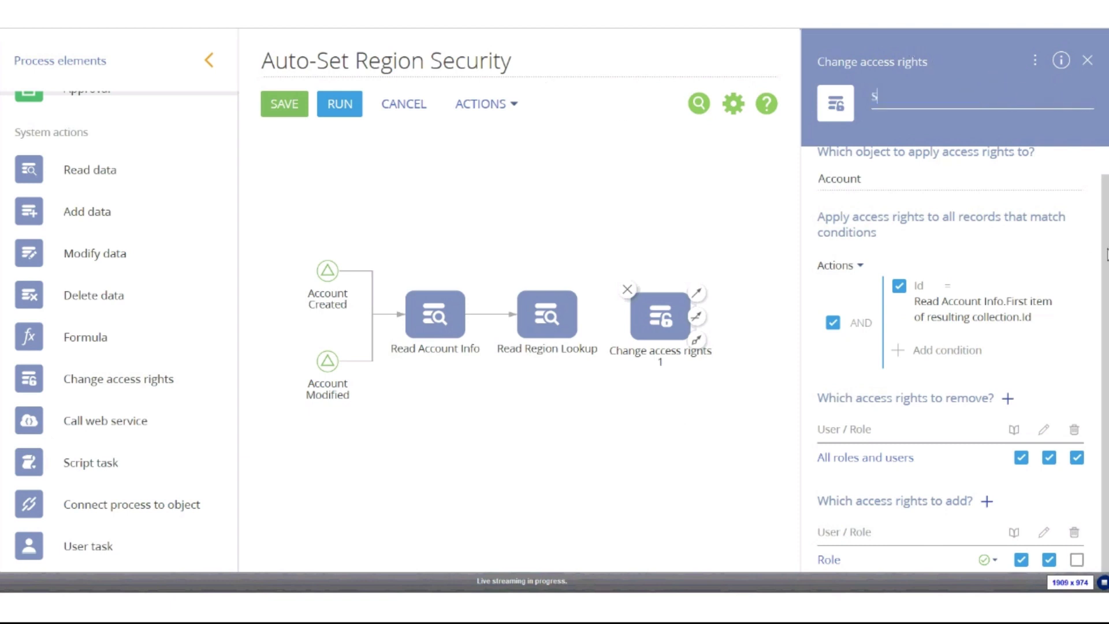
{"action": "type", "text": "et Account Security"}
{"action": "left_click", "coordinate": [457, 278]}
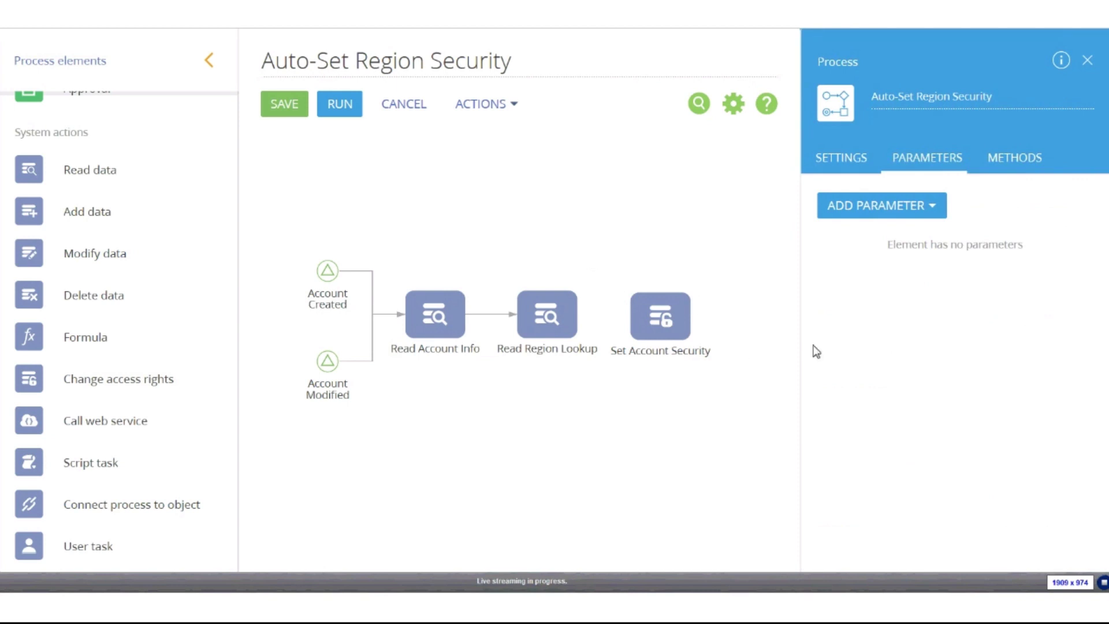
- Connect Read Region Lookup to Set Account Security and align the two elements side by side
{"action": "left_click", "coordinate": [544, 303]}
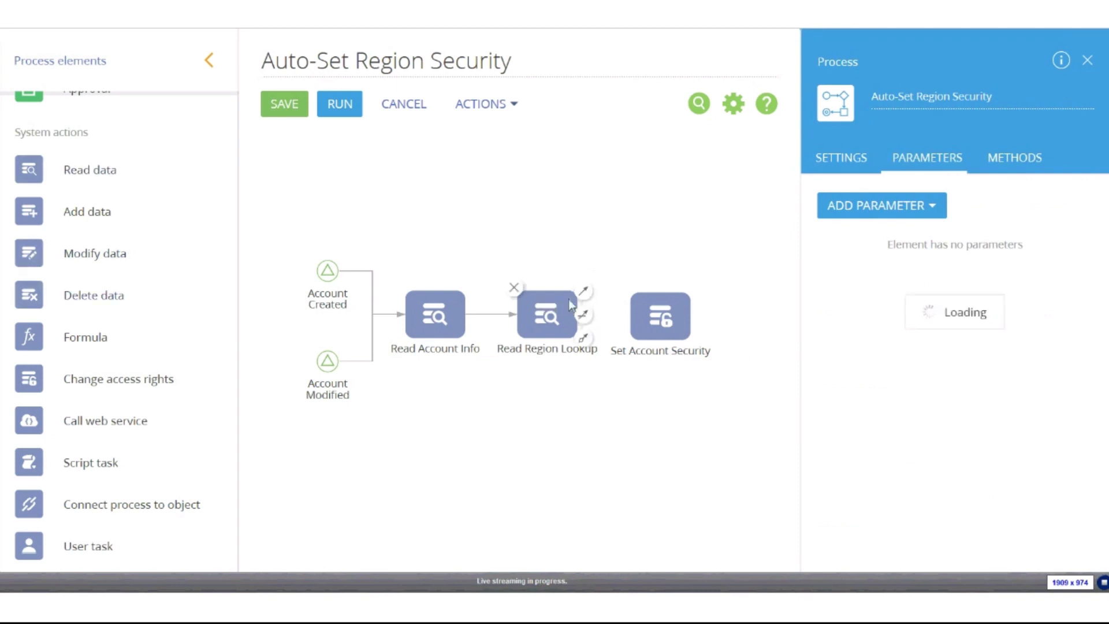
{"action": "left_click_drag", "start_coordinate": [584, 314], "coordinate": [639, 312]}
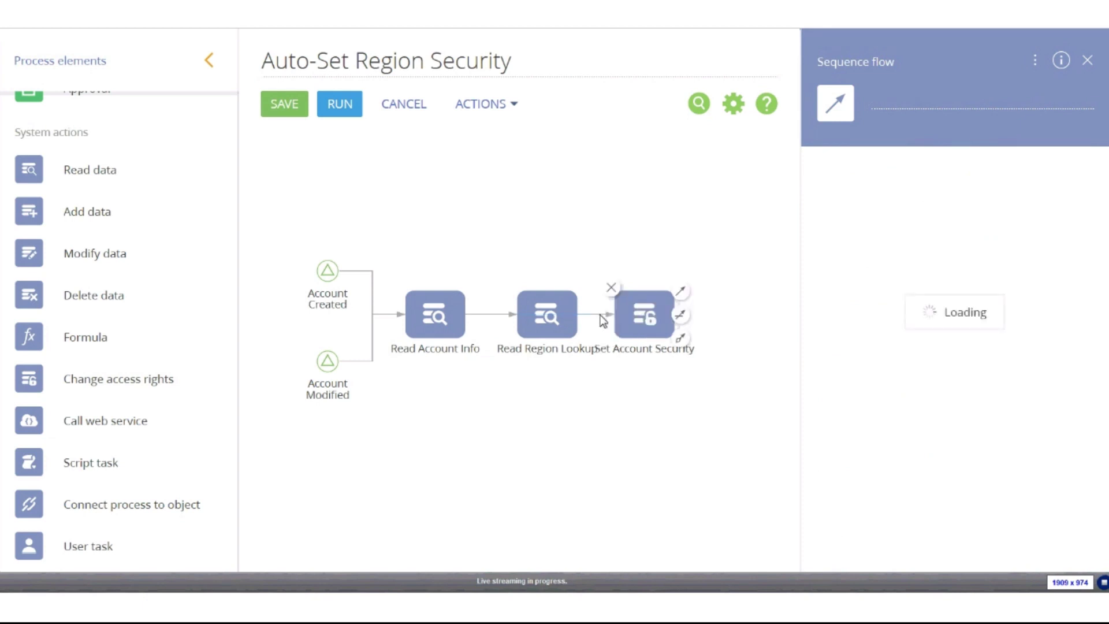
{"action": "left_click_drag", "start_coordinate": [542, 318], "coordinate": [521, 317]}
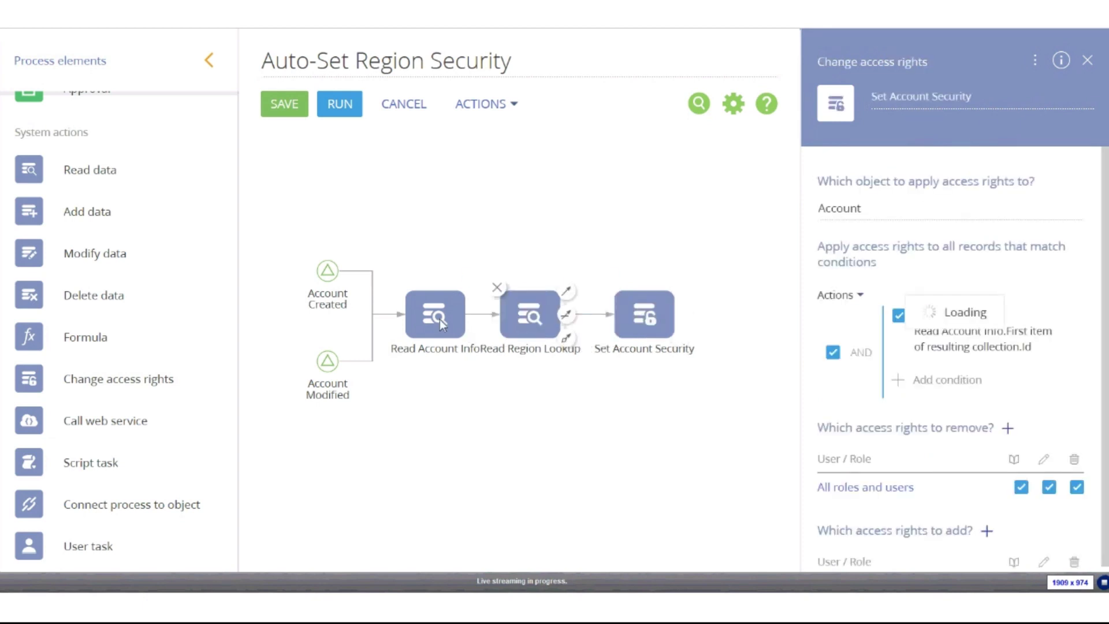
{"action": "left_click", "coordinate": [664, 313]}
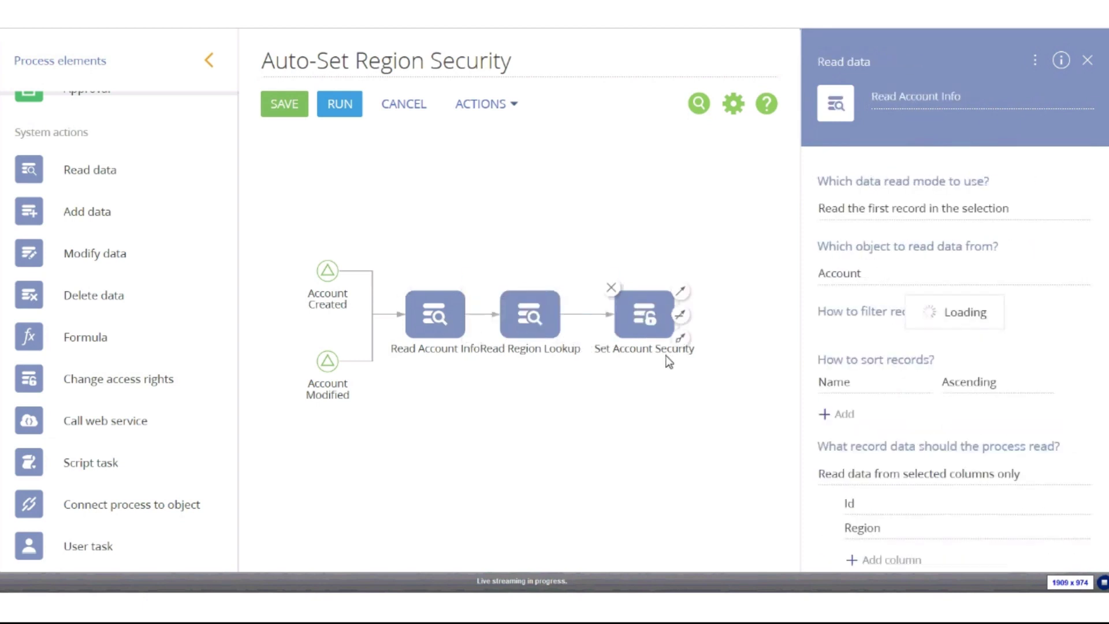
{"action": "left_click_drag", "start_coordinate": [657, 321], "coordinate": [636, 320]}
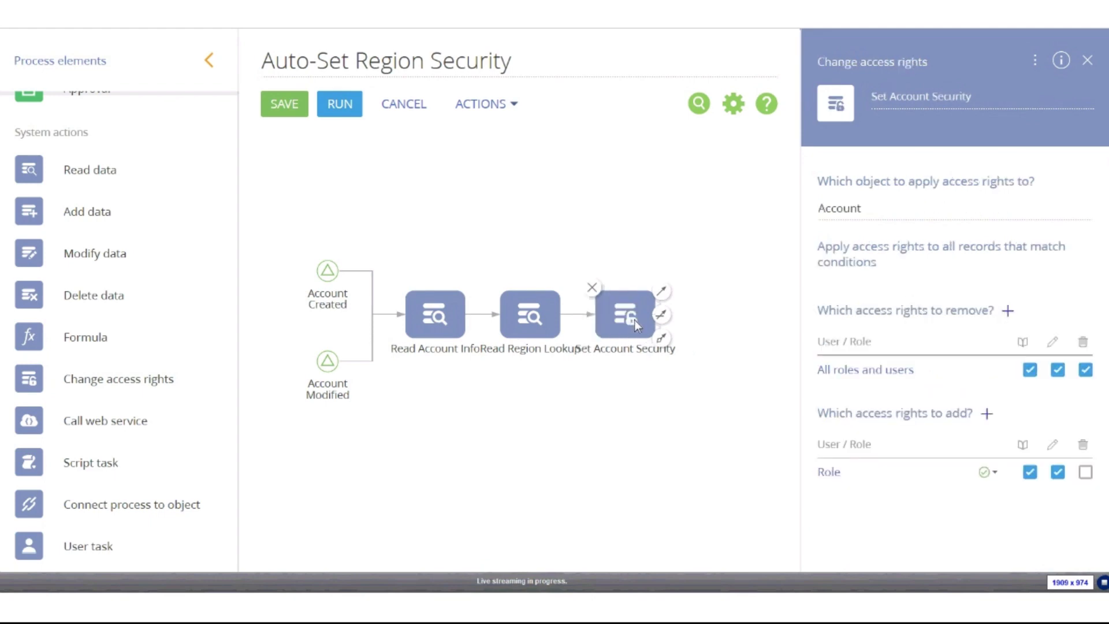
{"action": "scroll", "coordinate": [89, 306], "scroll_direction": "down", "scroll_amount": 4}
{"action": "scroll", "coordinate": [92, 312], "scroll_direction": "down", "scroll_amount": 5}
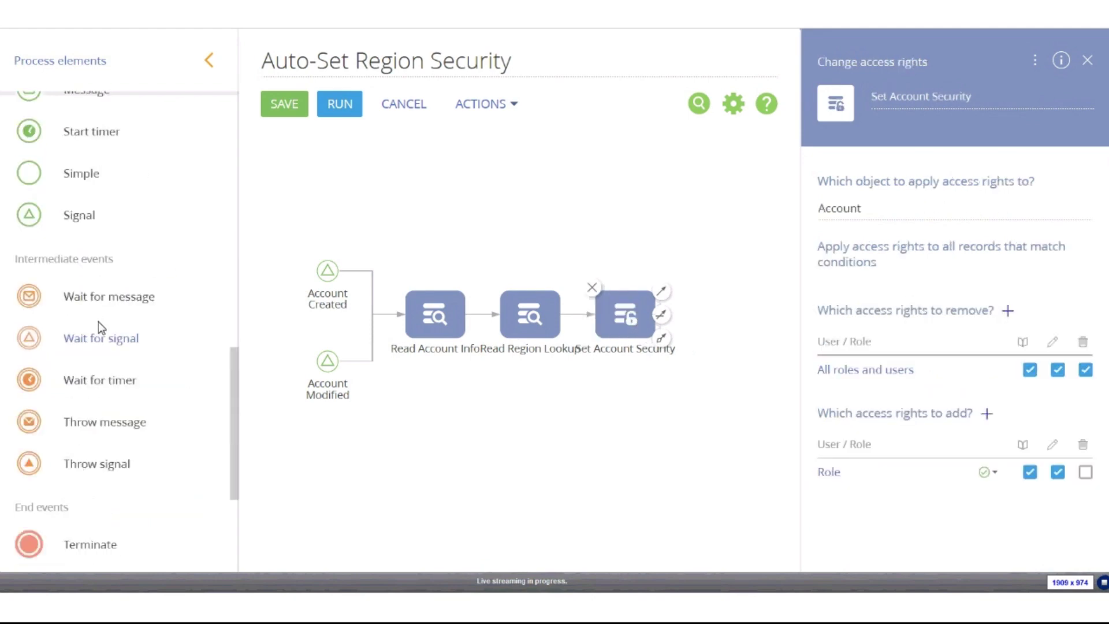
- Add a Terminate end event after Set Account Security and connect the flow into it
{"action": "left_click_drag", "start_coordinate": [101, 531], "coordinate": [716, 330]}
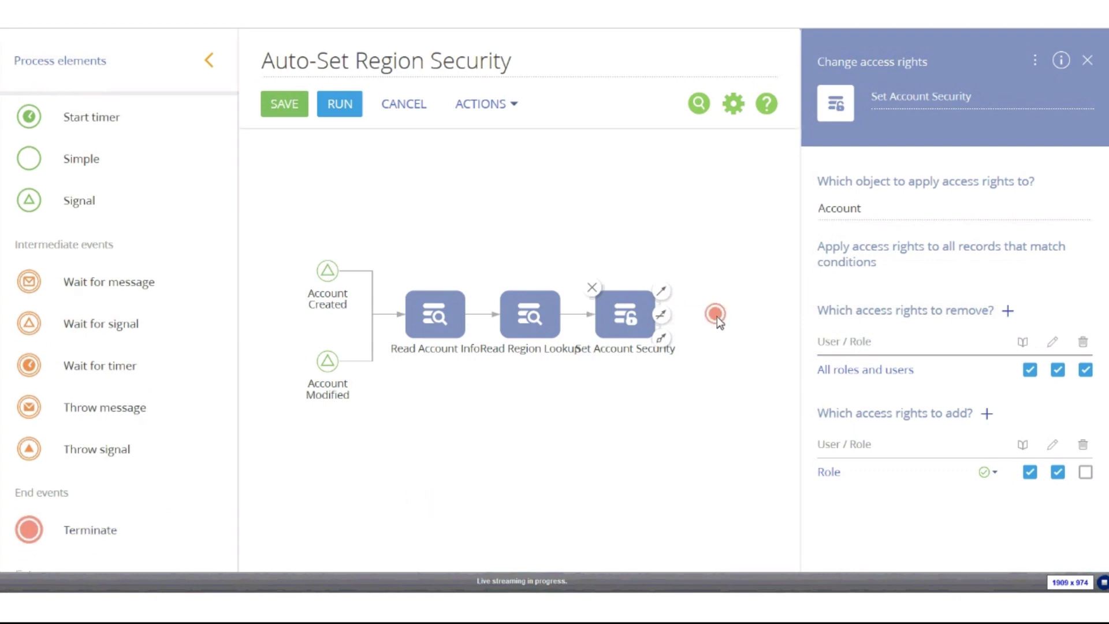
{"action": "left_click", "coordinate": [716, 318]}
{"action": "left_click", "coordinate": [626, 319]}
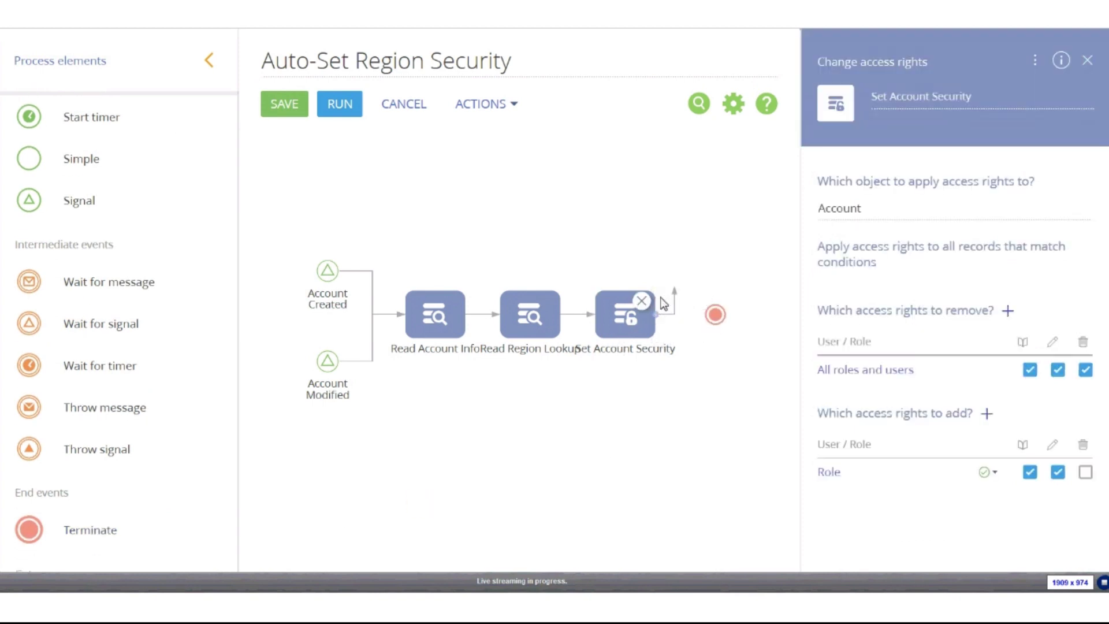
{"action": "left_click", "coordinate": [706, 315]}
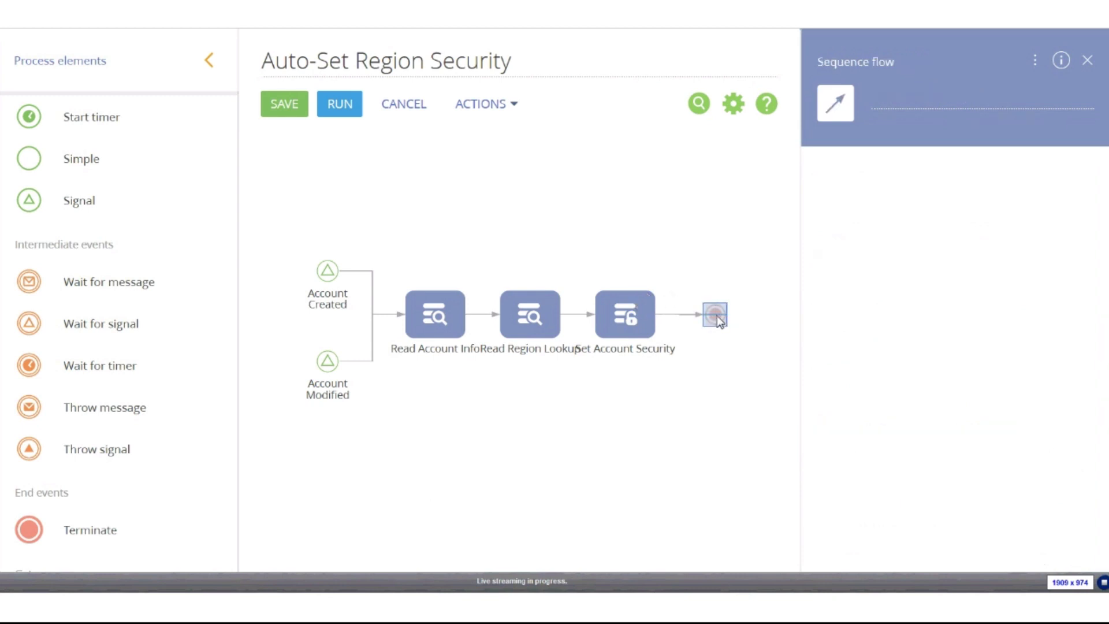
- Save the Auto-Set Region Security process and close the designer
{"action": "left_click", "coordinate": [721, 317]}
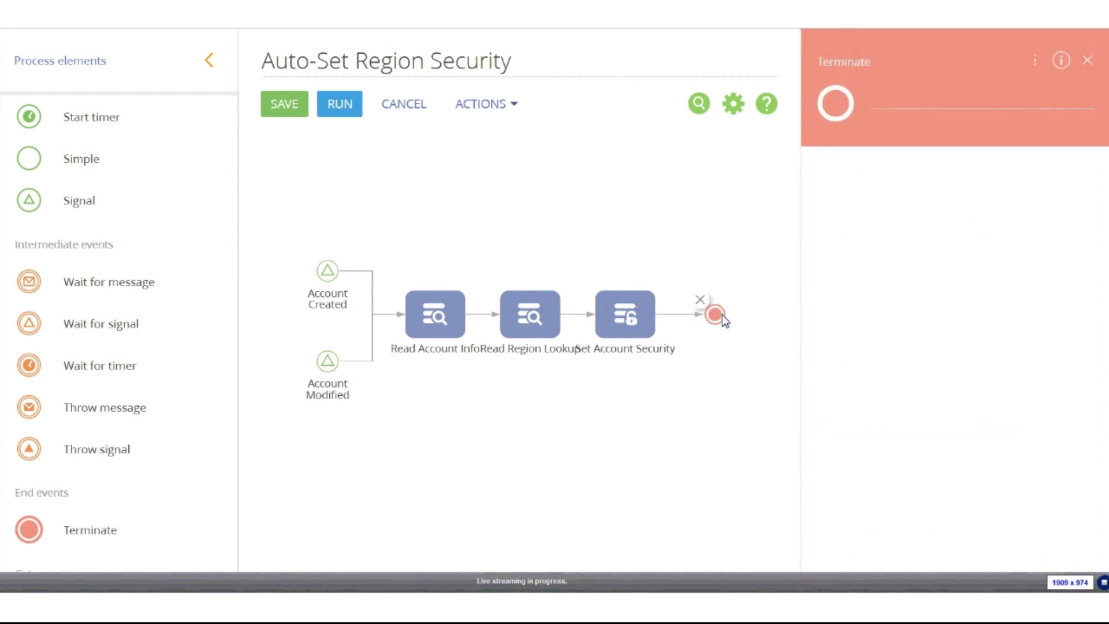
{"action": "left_click", "coordinate": [585, 208]}
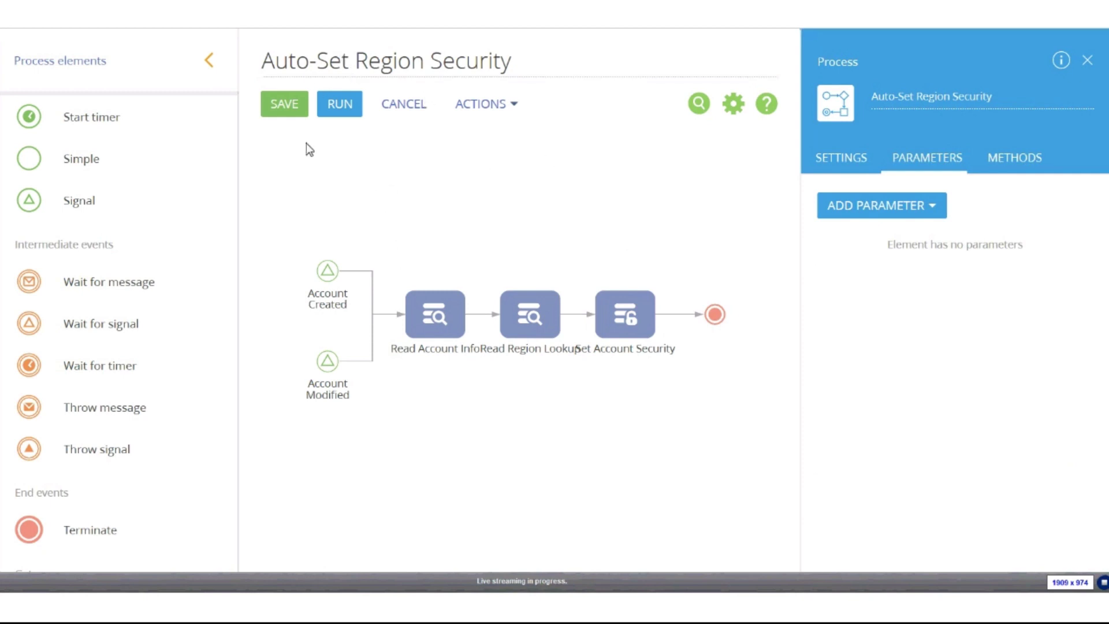
{"action": "left_click", "coordinate": [289, 109]}
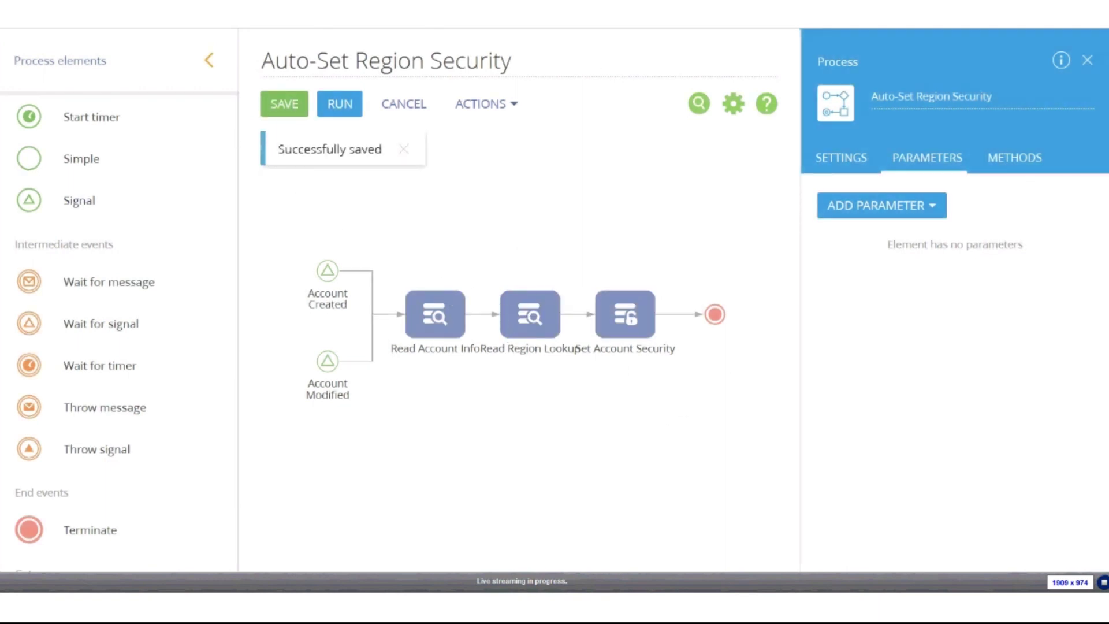
{"action": "key", "text": "ctrl+w"}
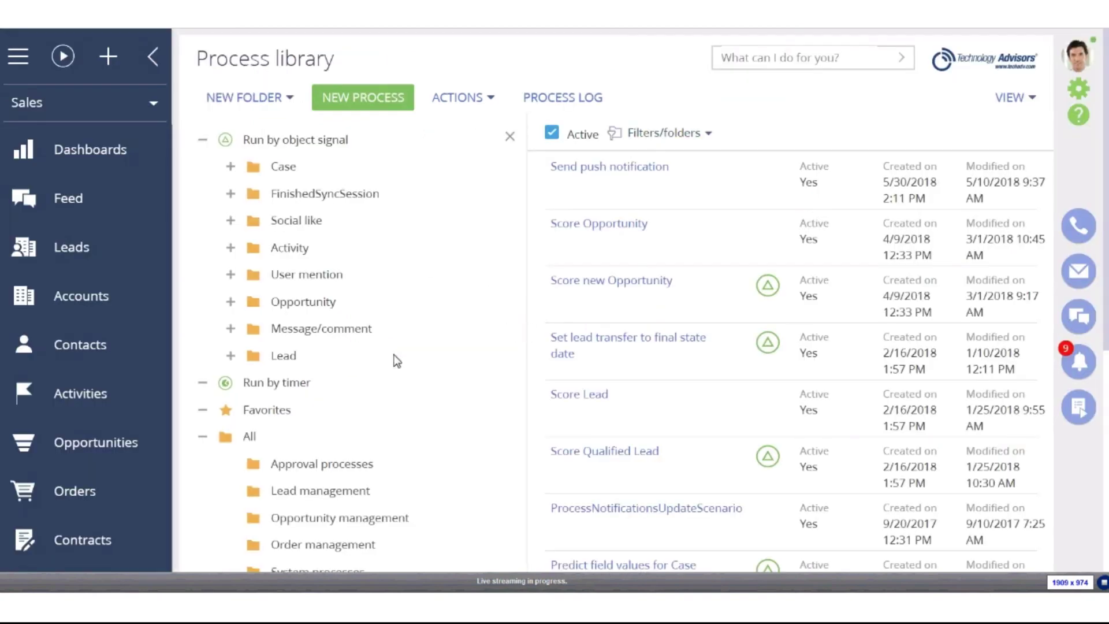
- Filter the Accounts list to names containing 'tech'
{"action": "left_click", "coordinate": [103, 311]}
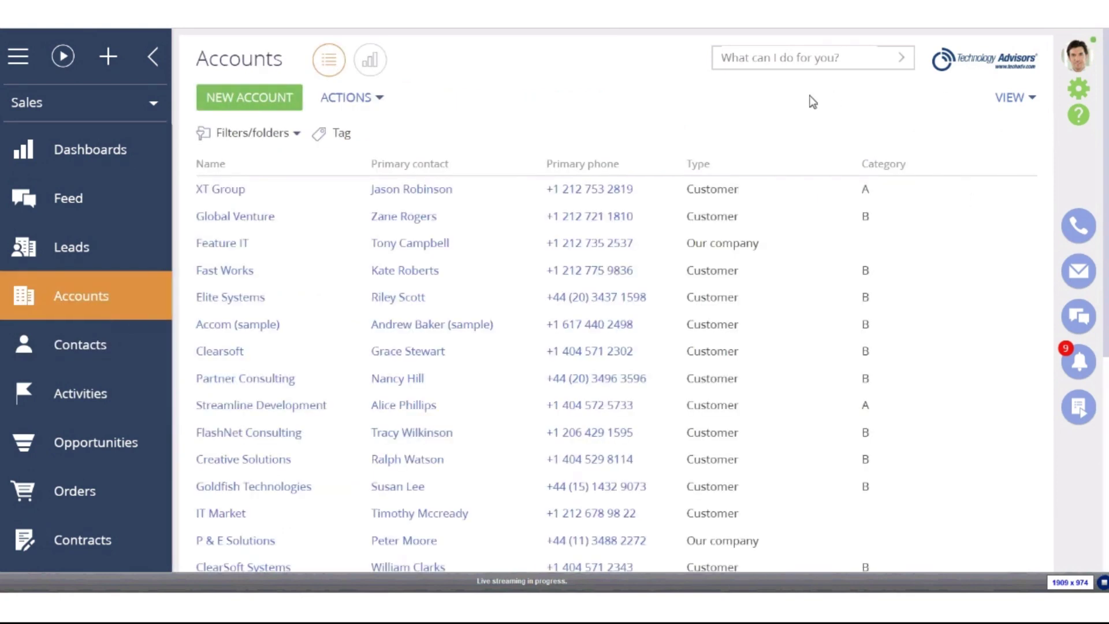
{"action": "left_click", "coordinate": [296, 133]}
{"action": "left_click", "coordinate": [297, 162]}
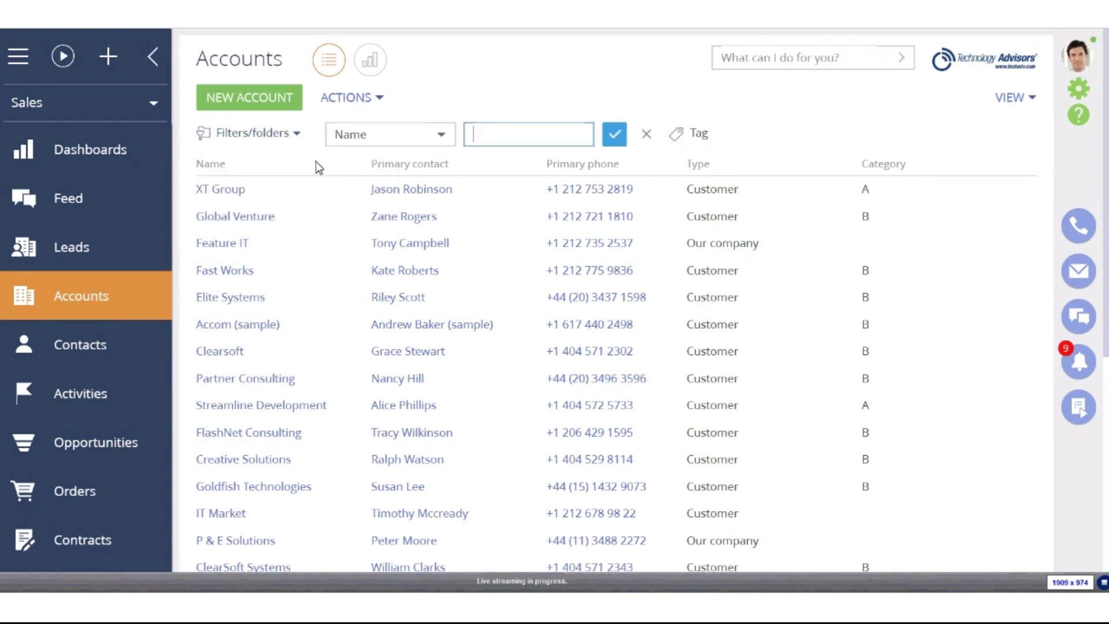
{"action": "type", "text": "tech"}
{"action": "key", "text": "Return"}
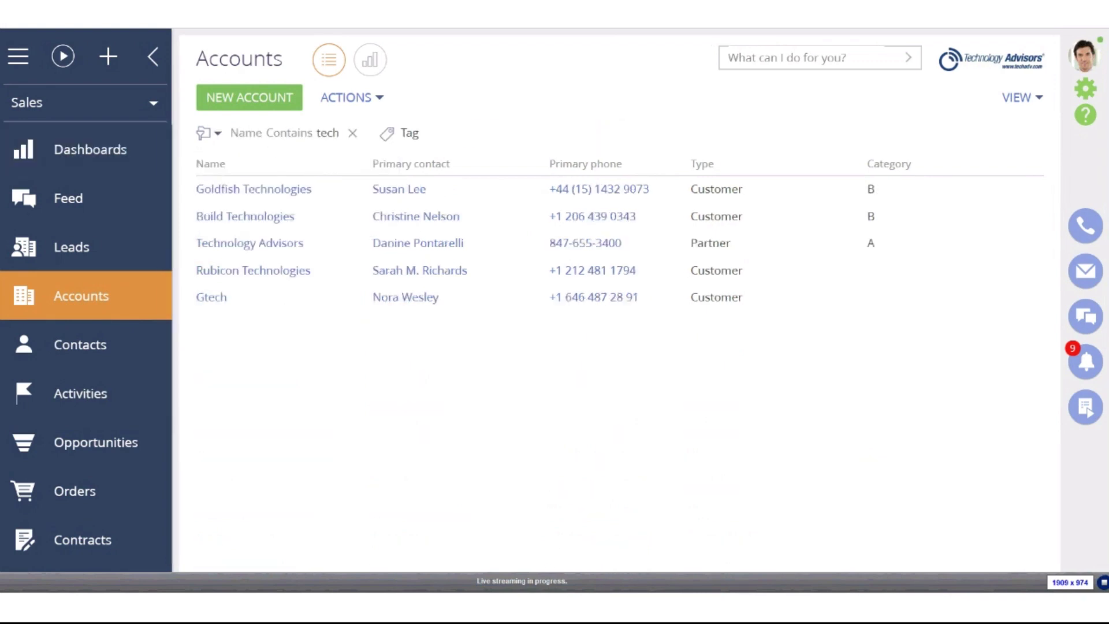
- Open the Technology Advisors account and view its access rights setup
{"action": "left_click", "coordinate": [307, 245]}
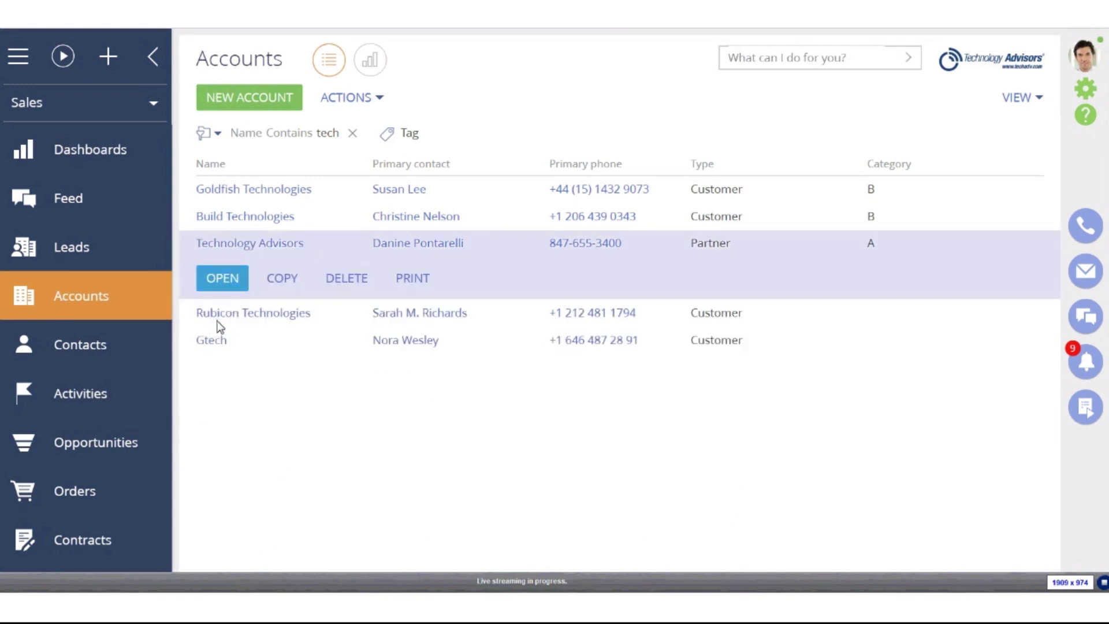
{"action": "left_click", "coordinate": [233, 281]}
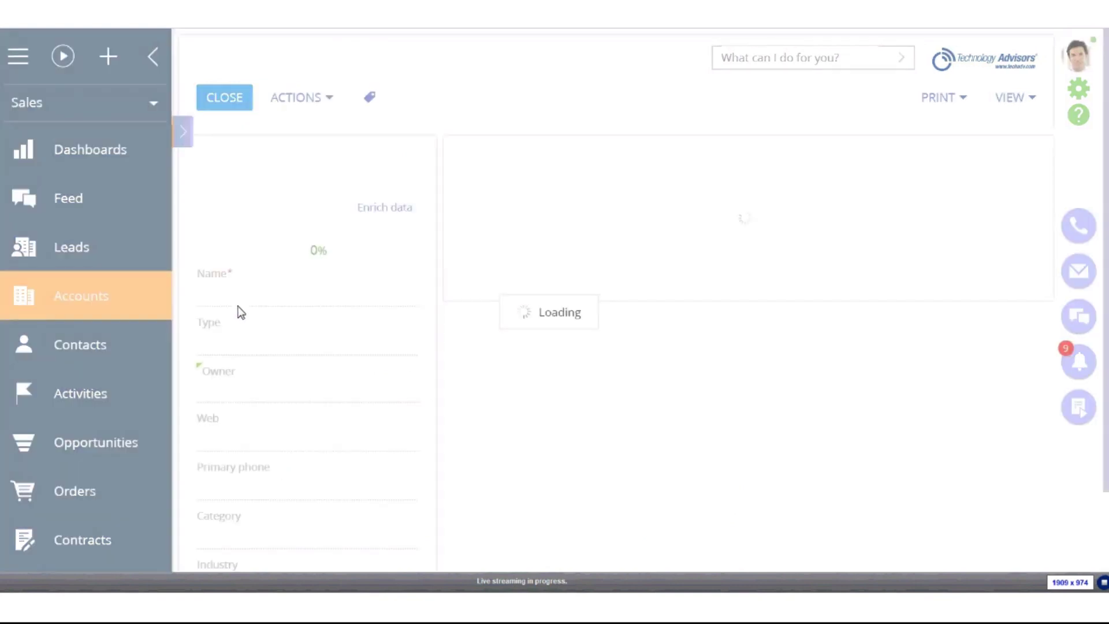
{"action": "left_click", "coordinate": [323, 99]}
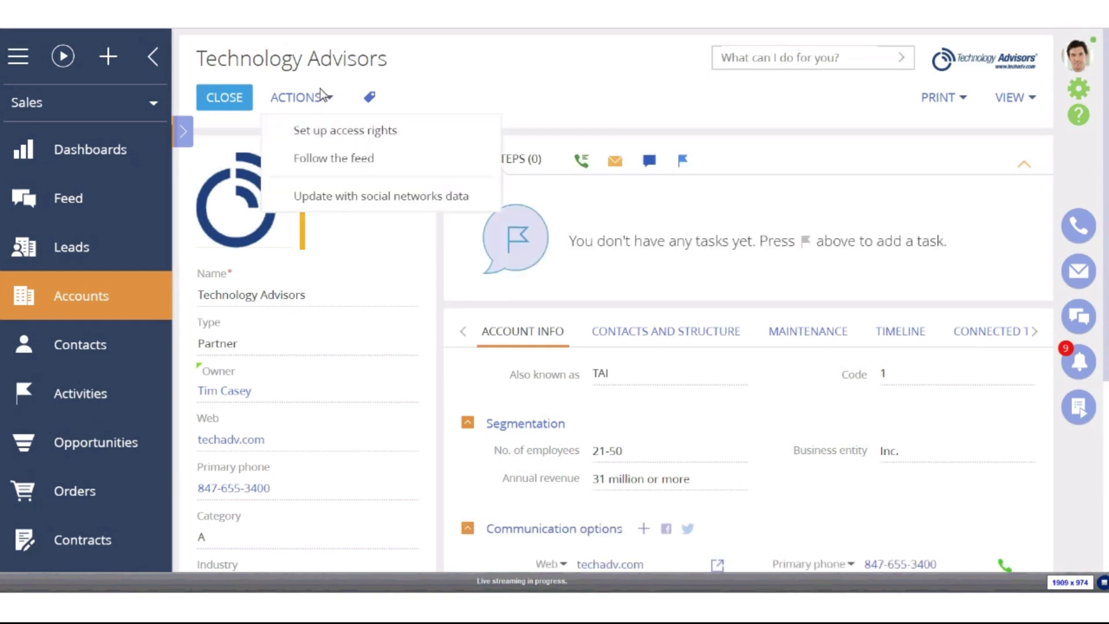
{"action": "left_click", "coordinate": [366, 132]}
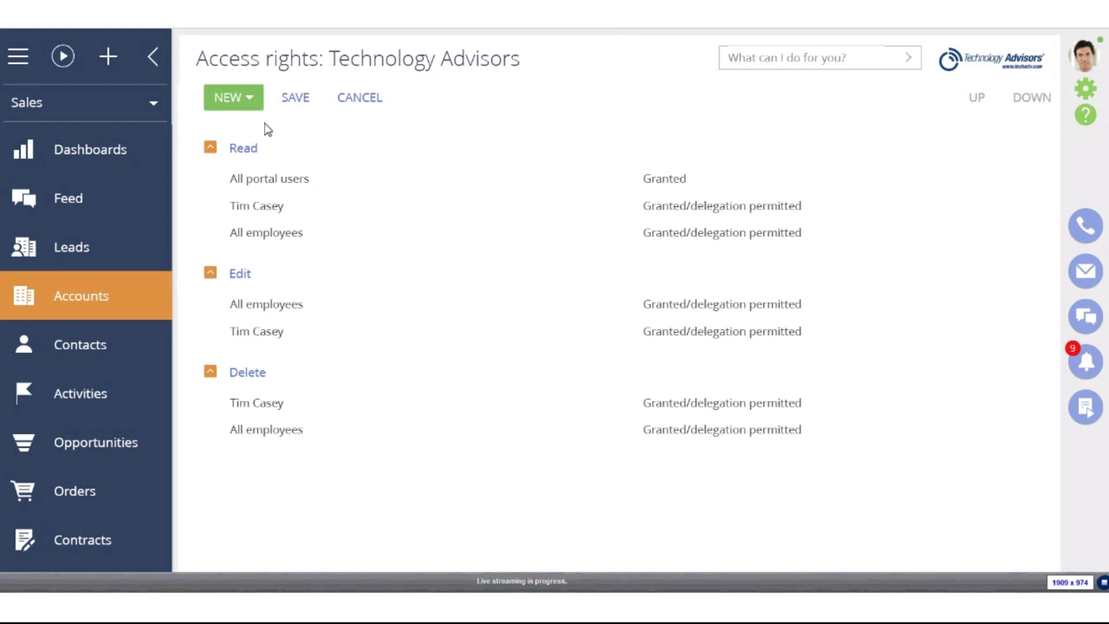
- Set Technology Advisors' Region to Central Region, save, and view its access rights
{"action": "left_click", "coordinate": [364, 97]}
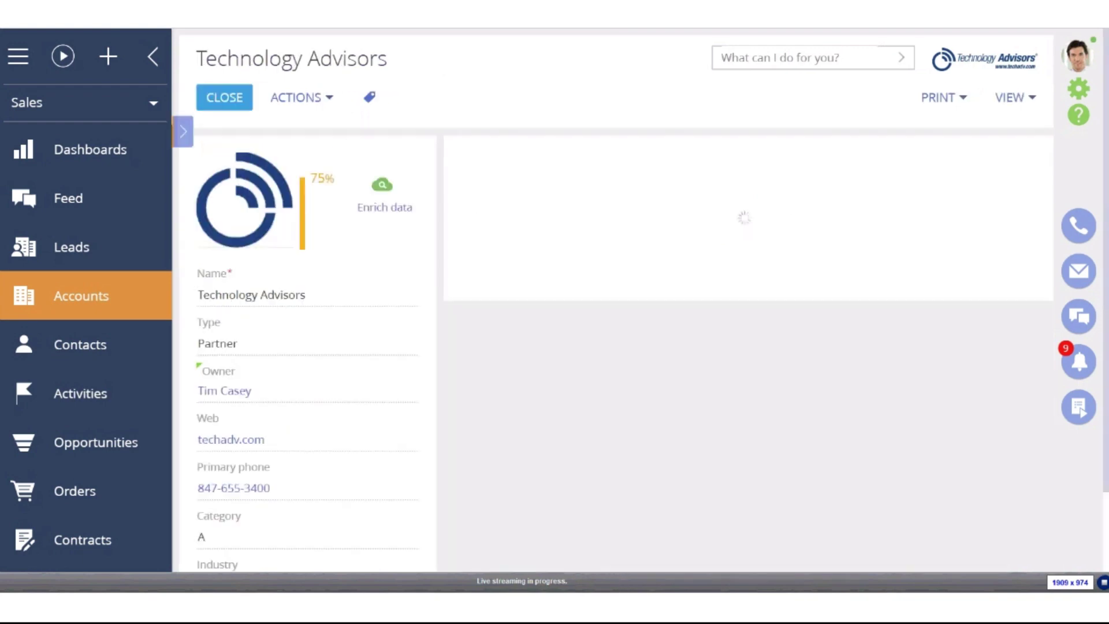
{"action": "scroll", "coordinate": [369, 321], "scroll_direction": "down", "scroll_amount": 5}
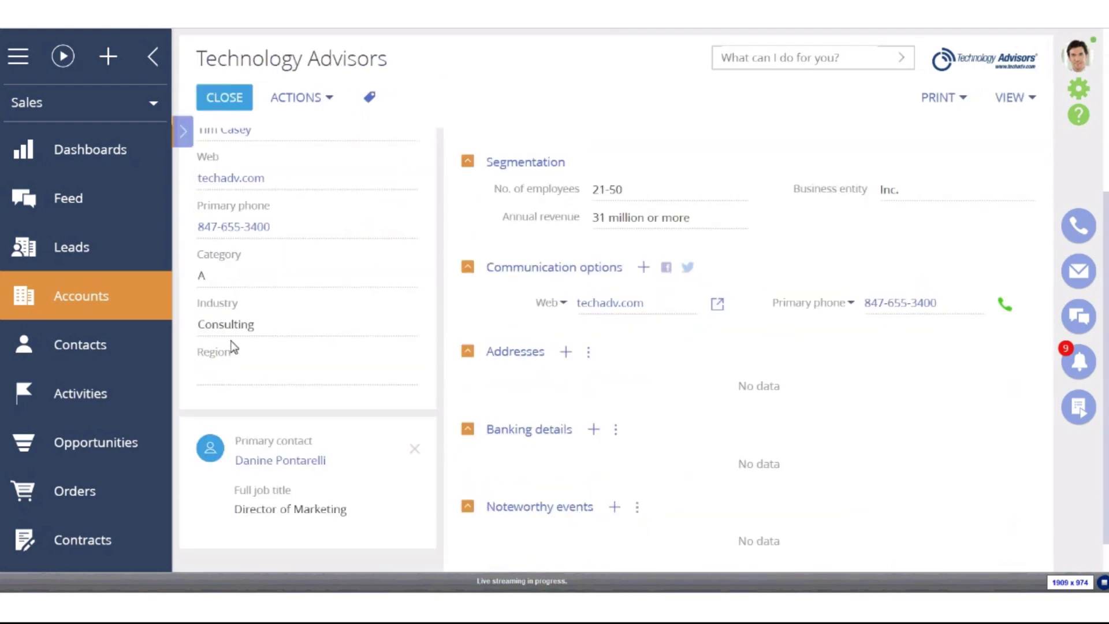
{"action": "left_click", "coordinate": [417, 374]}
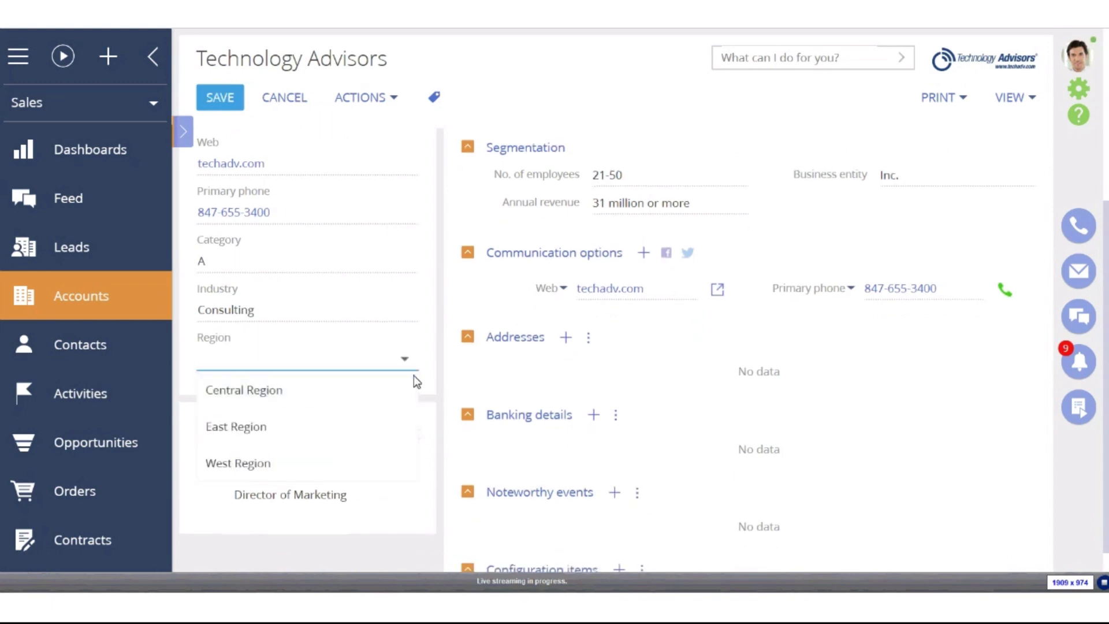
{"action": "left_click", "coordinate": [249, 405]}
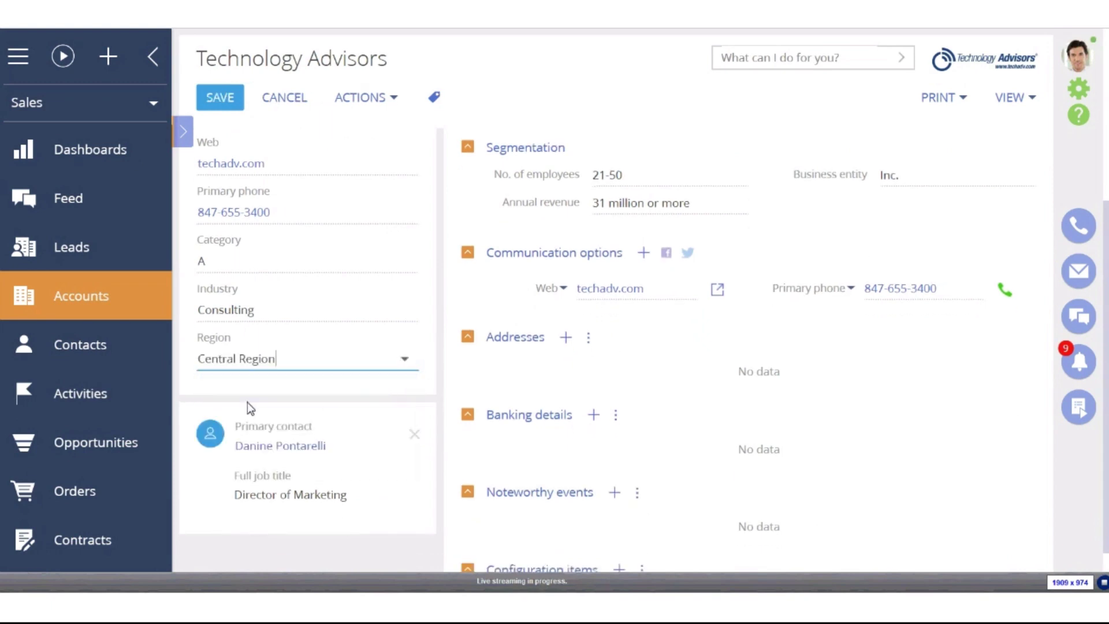
{"action": "scroll", "coordinate": [323, 386], "scroll_direction": "up", "scroll_amount": 5}
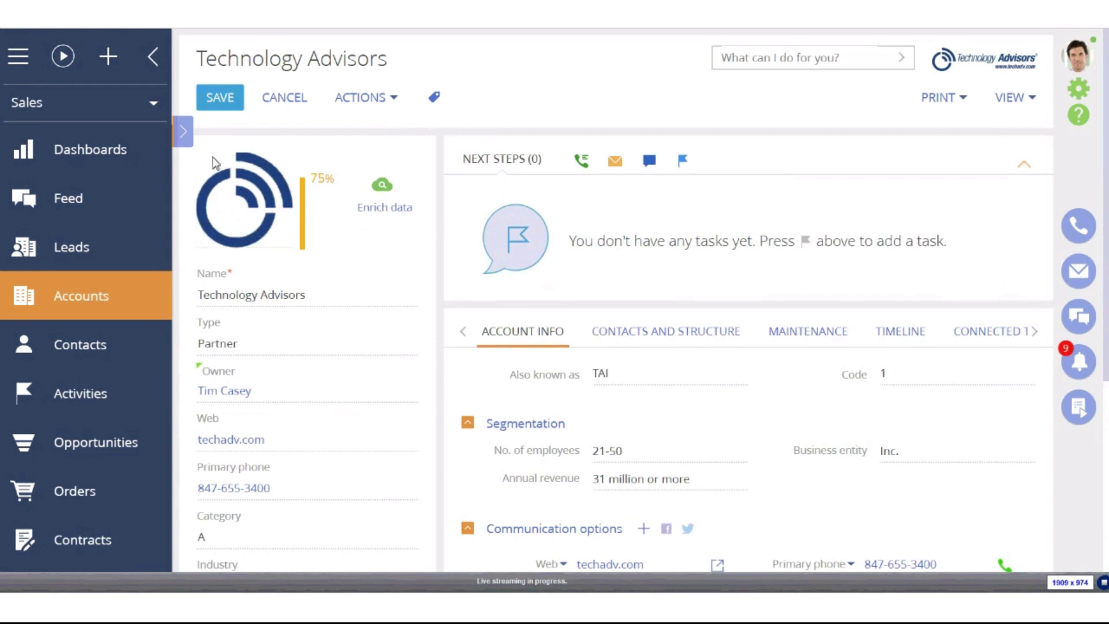
{"action": "left_click", "coordinate": [229, 99]}
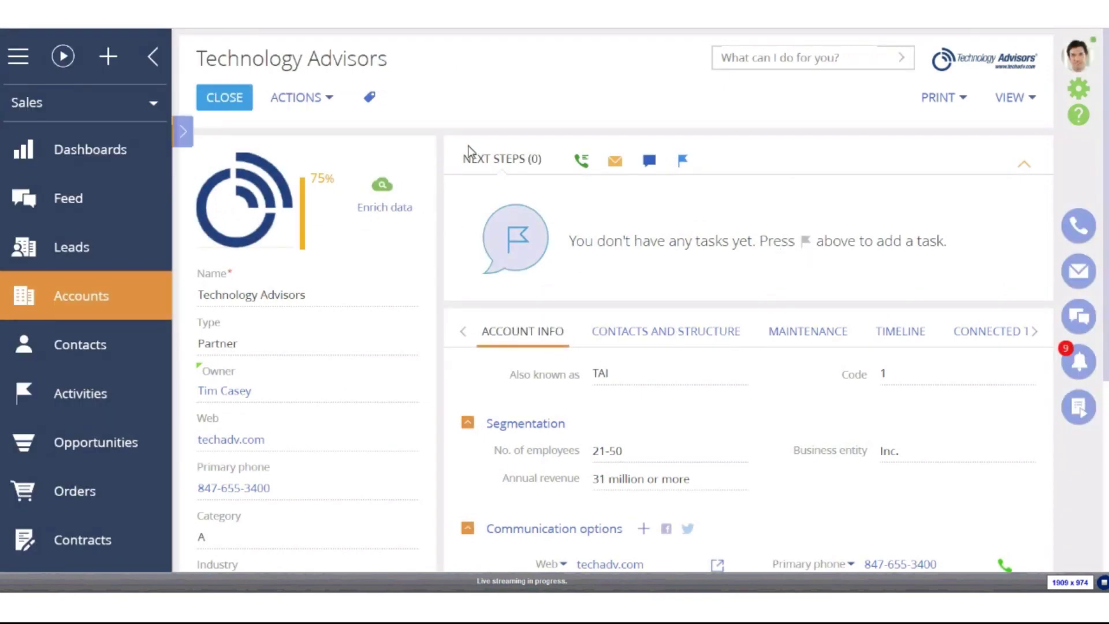
{"action": "left_click", "coordinate": [320, 98]}
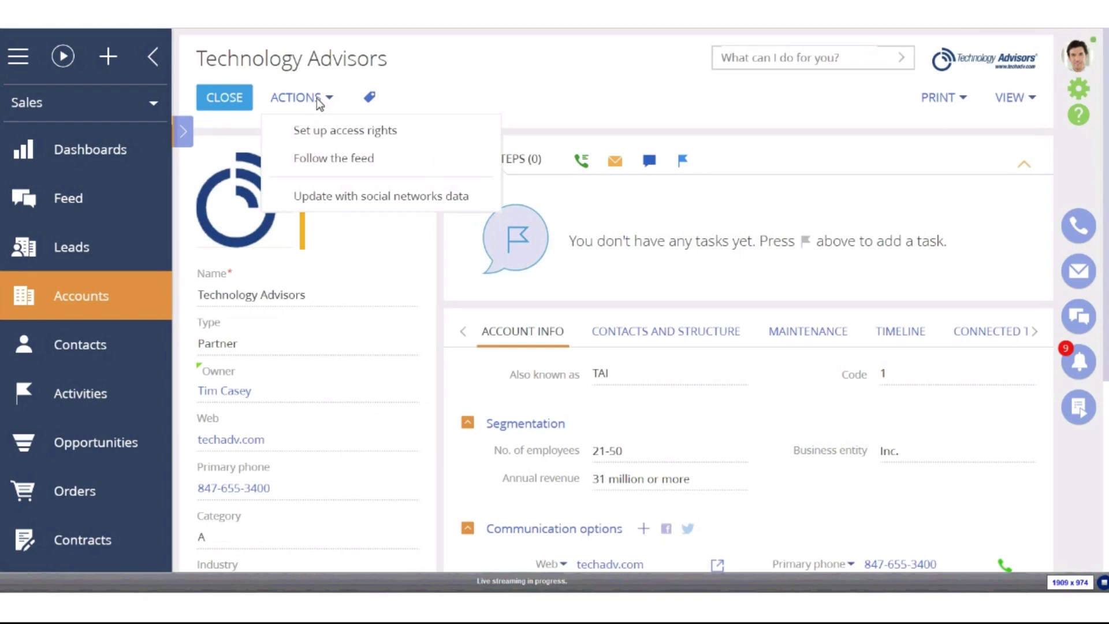
{"action": "left_click", "coordinate": [364, 132]}
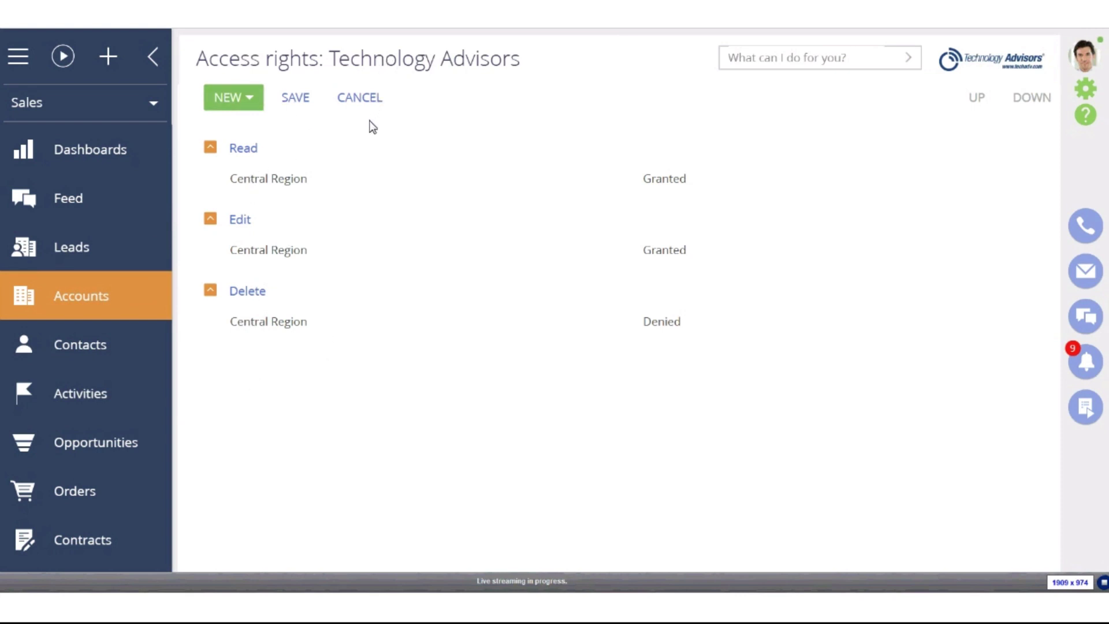
- Change Technology Advisors' Region to West Region and save the account
{"action": "scroll", "coordinate": [348, 317], "scroll_direction": "down", "scroll_amount": 5}
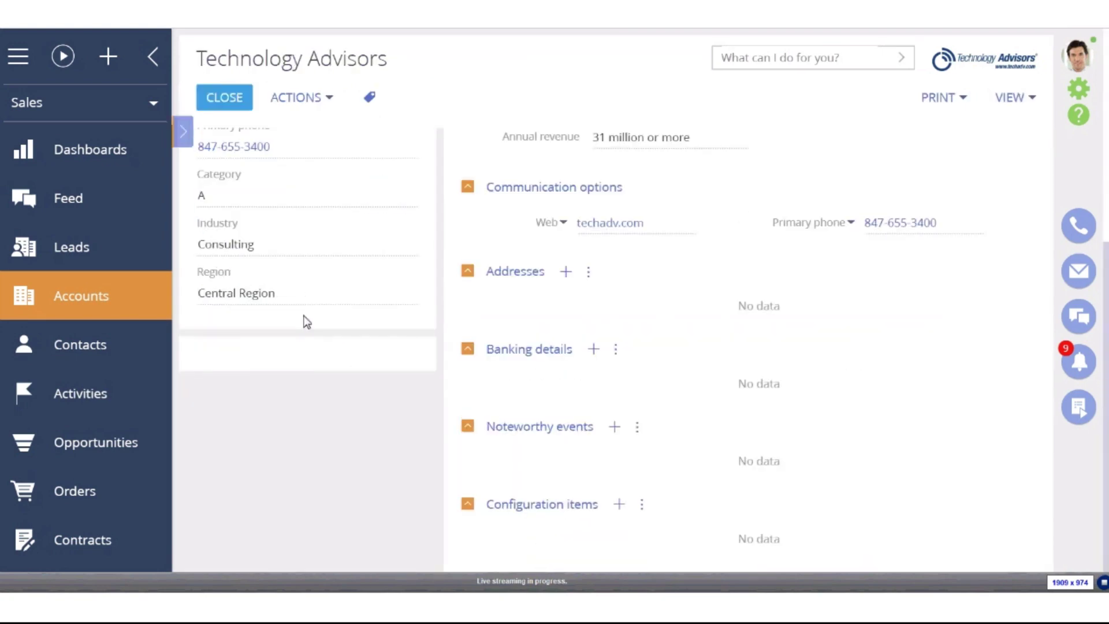
{"action": "left_click", "coordinate": [409, 296]}
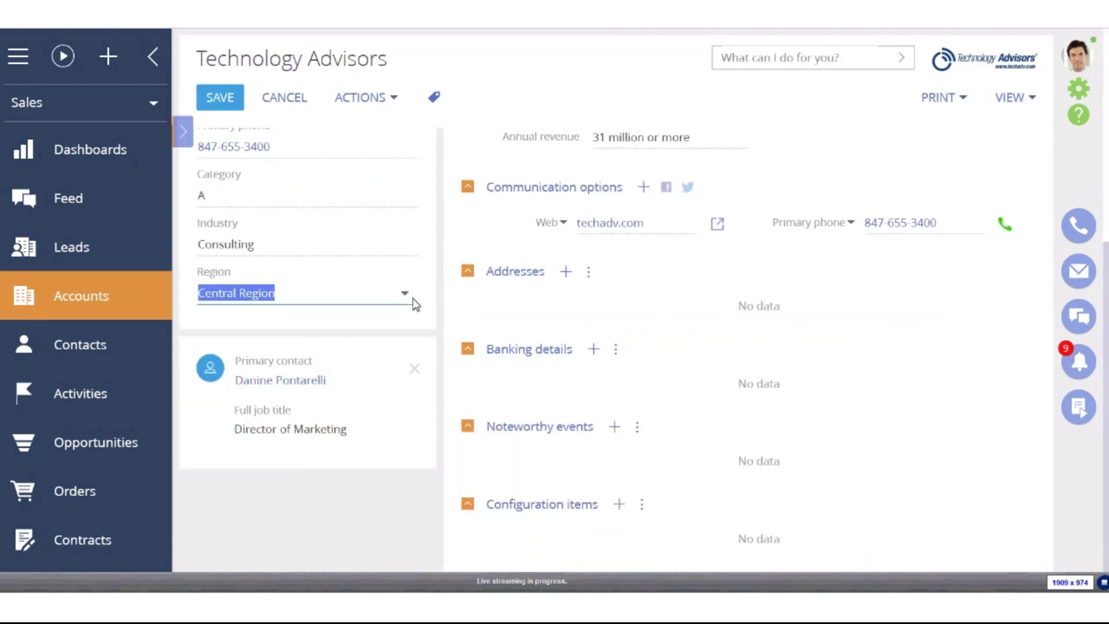
{"action": "left_click", "coordinate": [334, 397]}
{"action": "scroll", "coordinate": [312, 456], "scroll_direction": "up", "scroll_amount": 6}
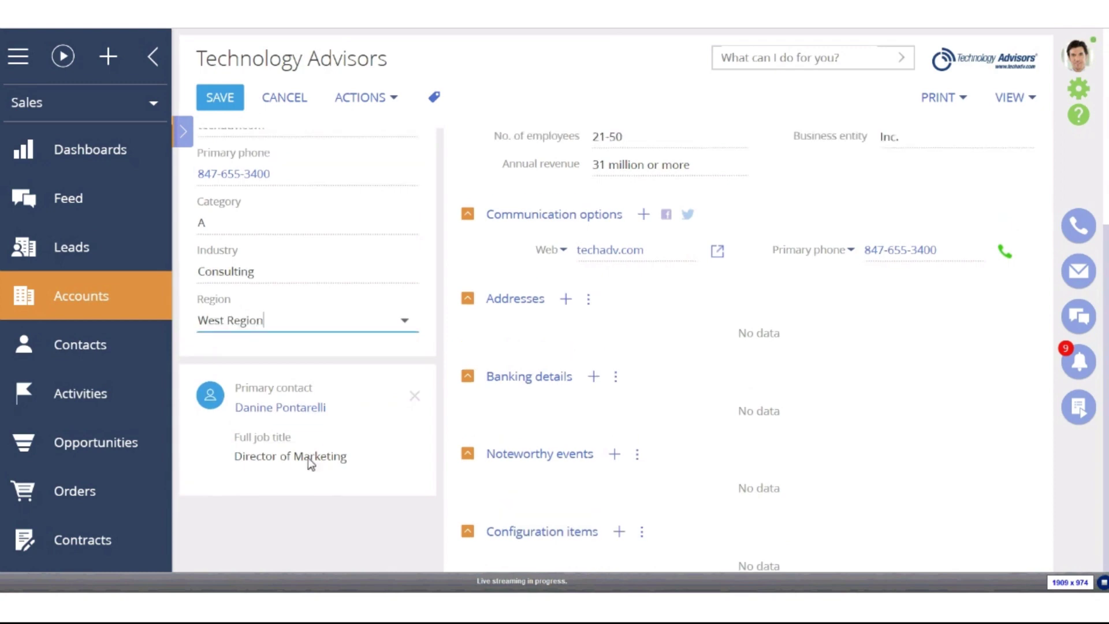
{"action": "left_click", "coordinate": [231, 100]}
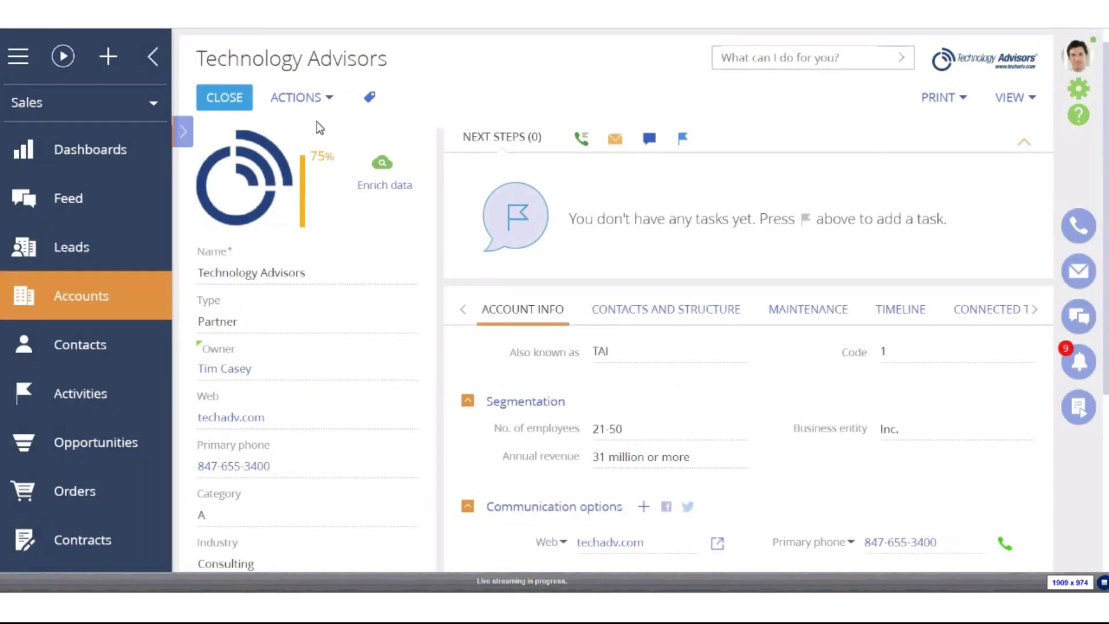
- Check the account's access rights now belong to West Region, then open System Designer
{"action": "left_click", "coordinate": [301, 97]}
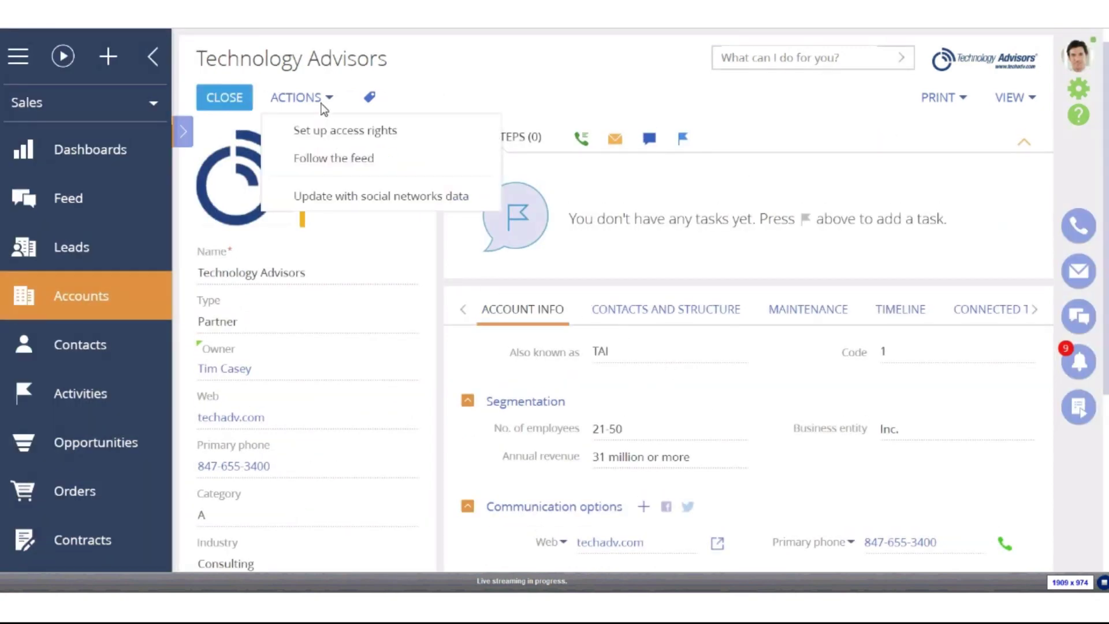
{"action": "left_click", "coordinate": [334, 131]}
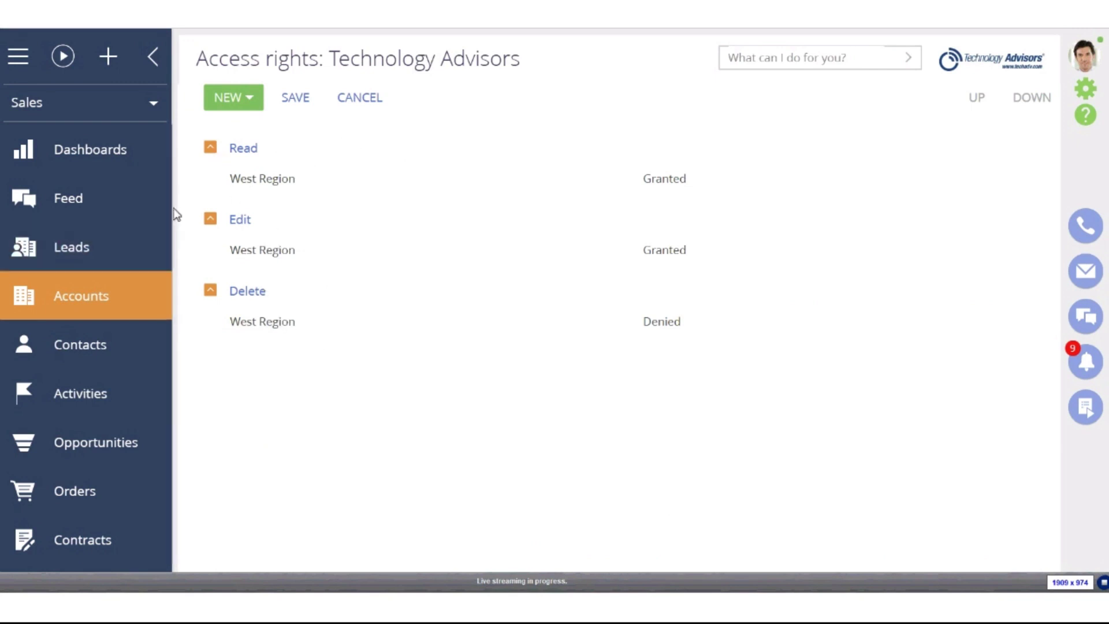
{"action": "left_click", "coordinate": [1090, 93]}
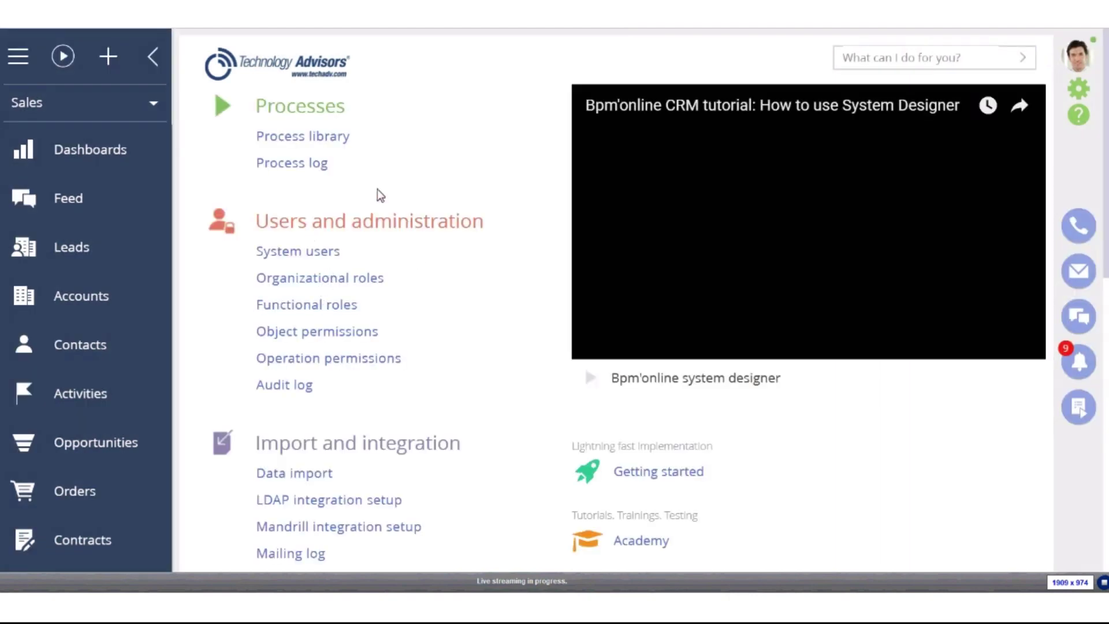
- Open the Process log and view the execution diagram of an Auto-Set Region Security run
{"action": "left_click", "coordinate": [312, 170]}
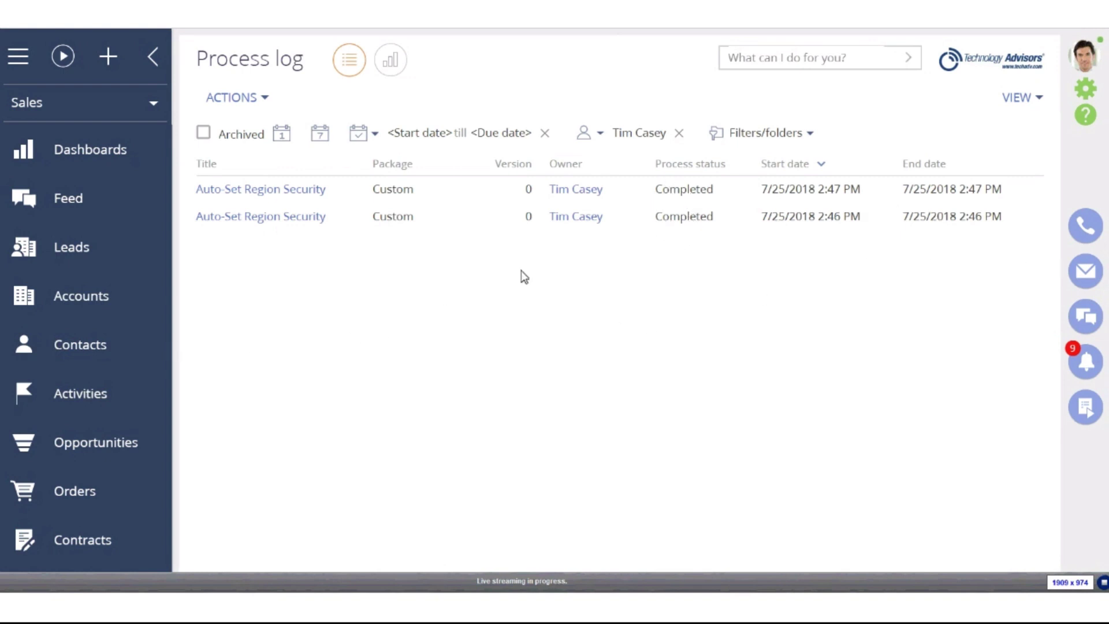
{"action": "left_click", "coordinate": [475, 223]}
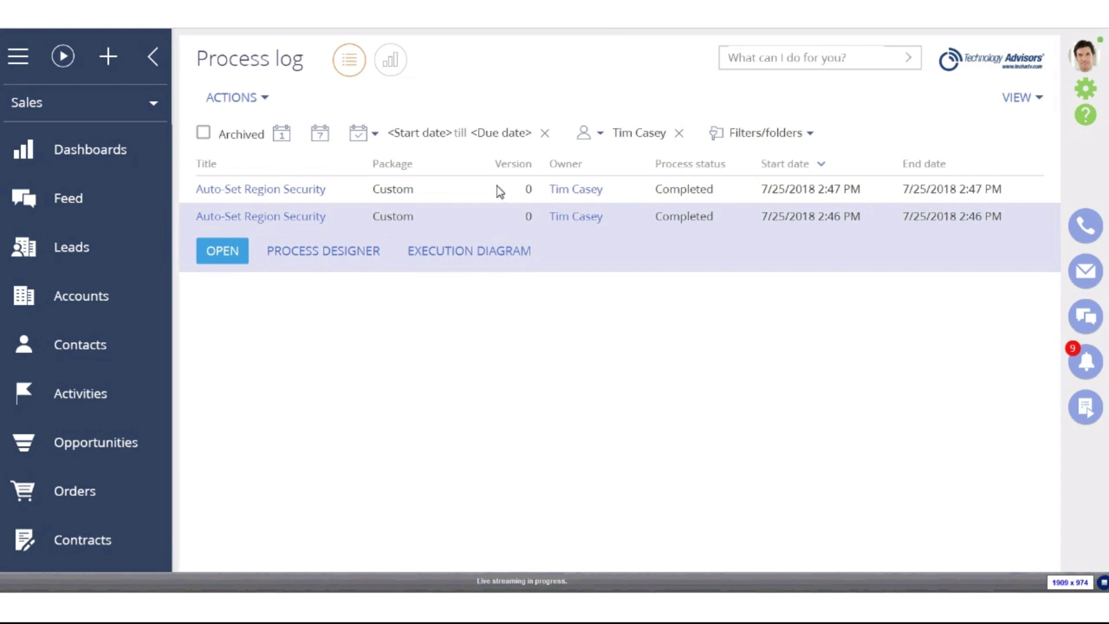
{"action": "left_click", "coordinate": [468, 259]}
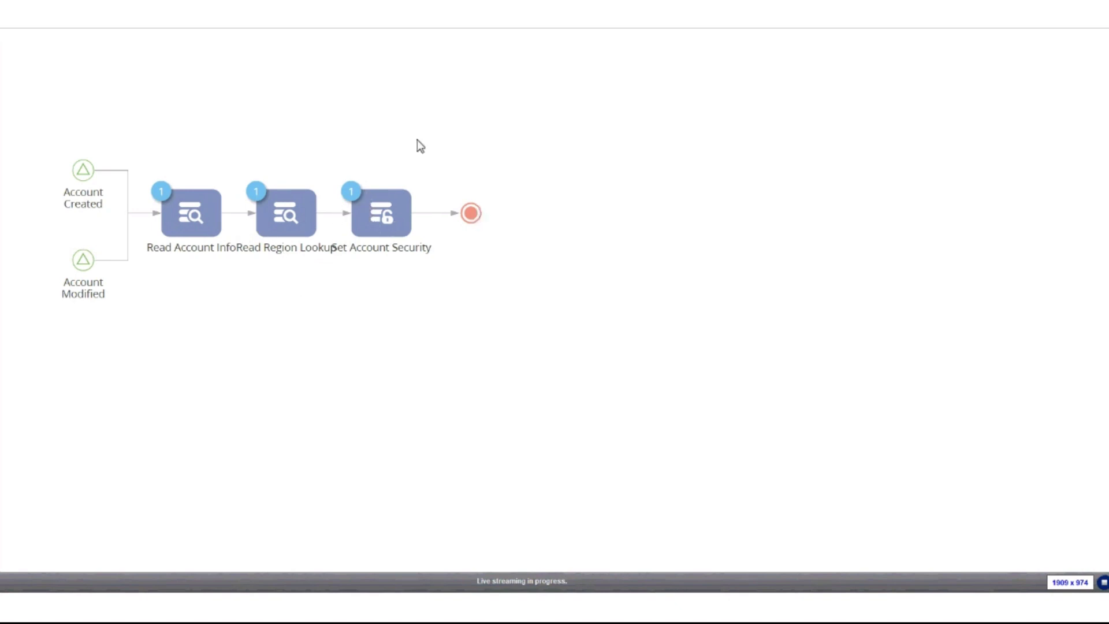
{"action": "key", "text": "ctrl+w"}
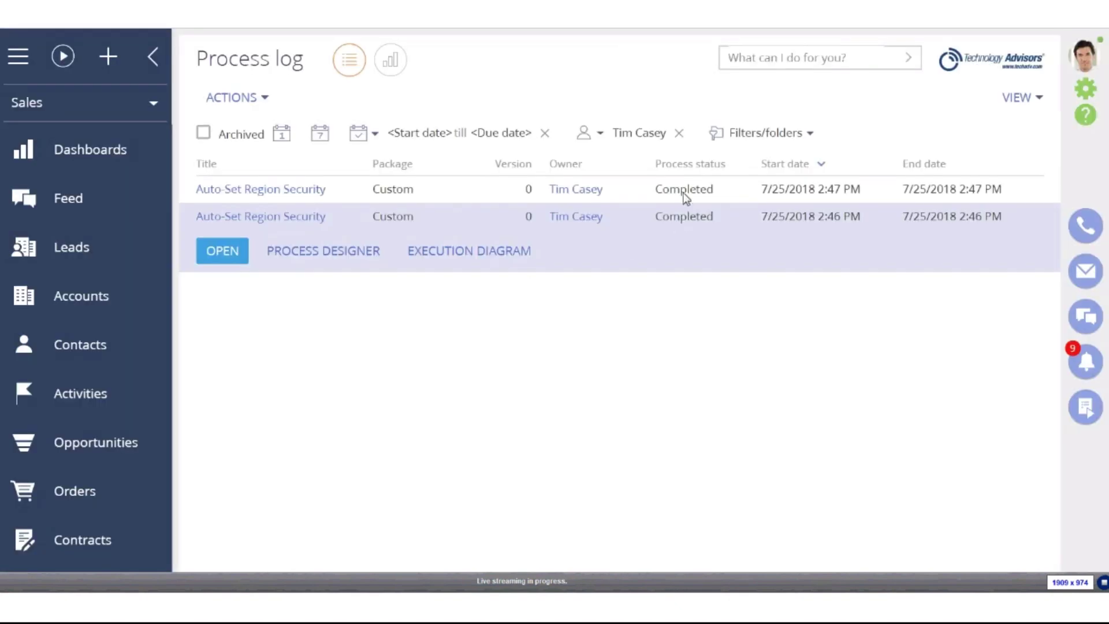